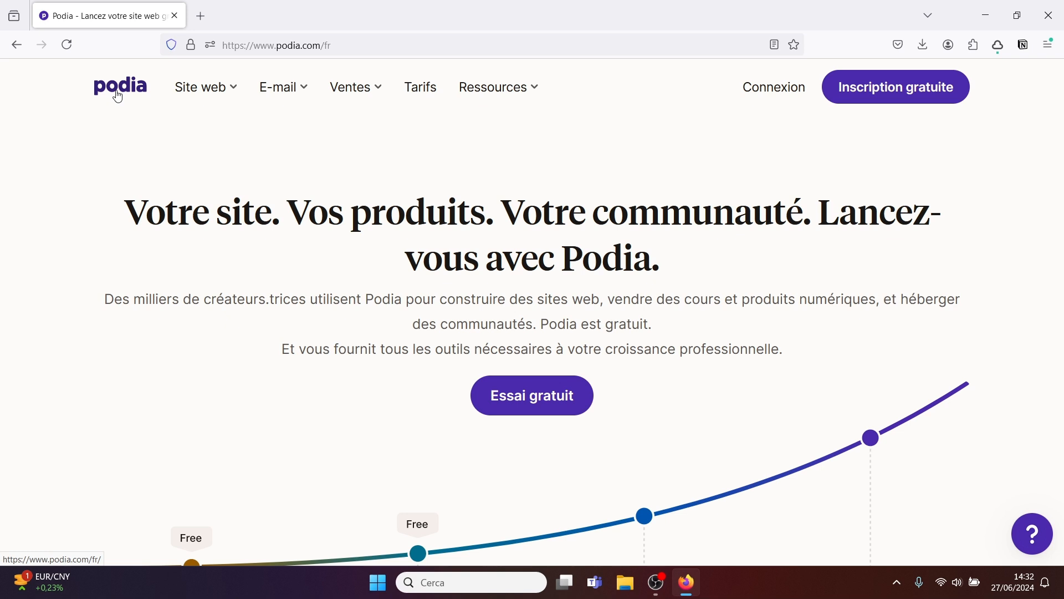
# - Look through the website, e-mail and sales features and resources offered on the Podia home page
pyautogui.click(203, 90)
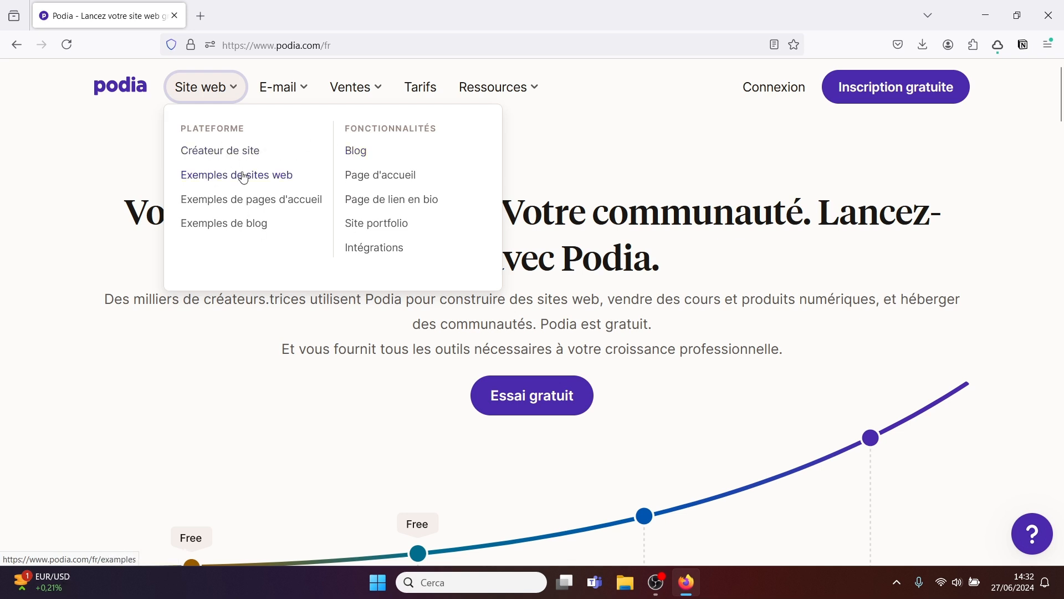
pyautogui.click(299, 88)
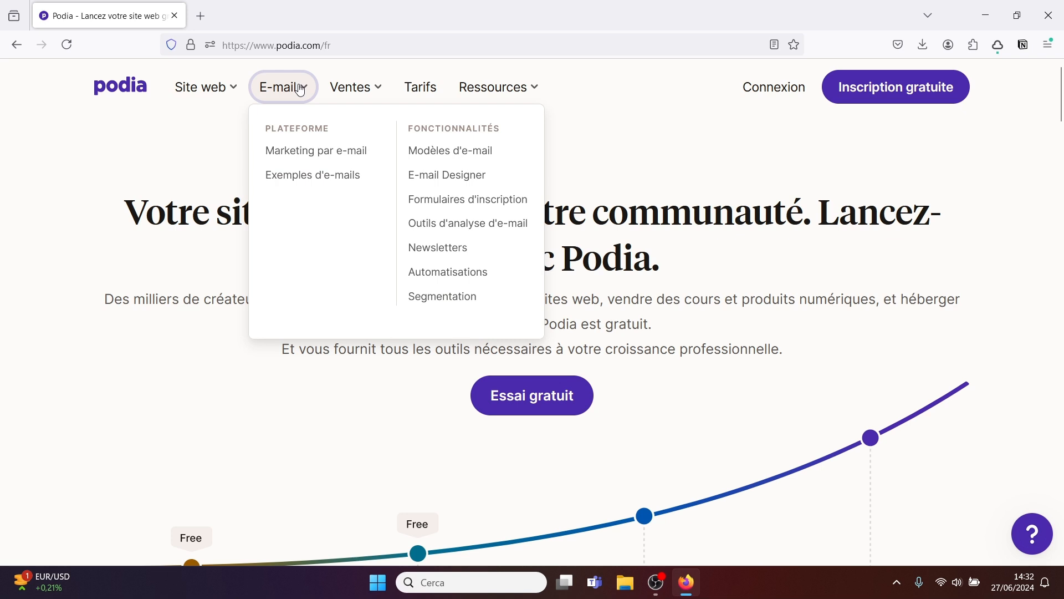
pyautogui.click(367, 93)
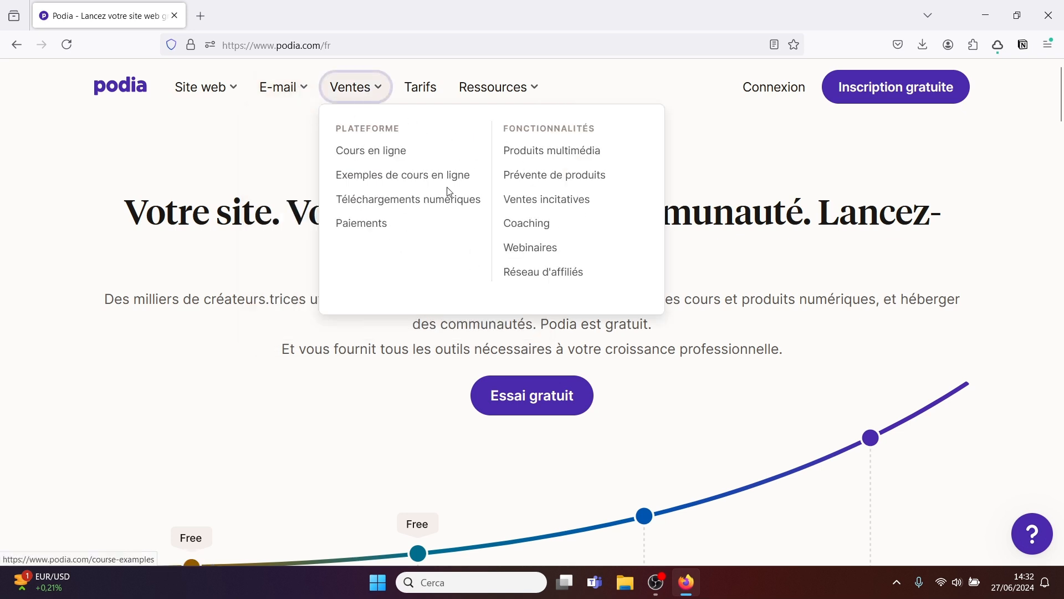
# - Open the pricing page and compare the features of the Free, Starter, Mover and Shaker plans
pyautogui.click(419, 91)
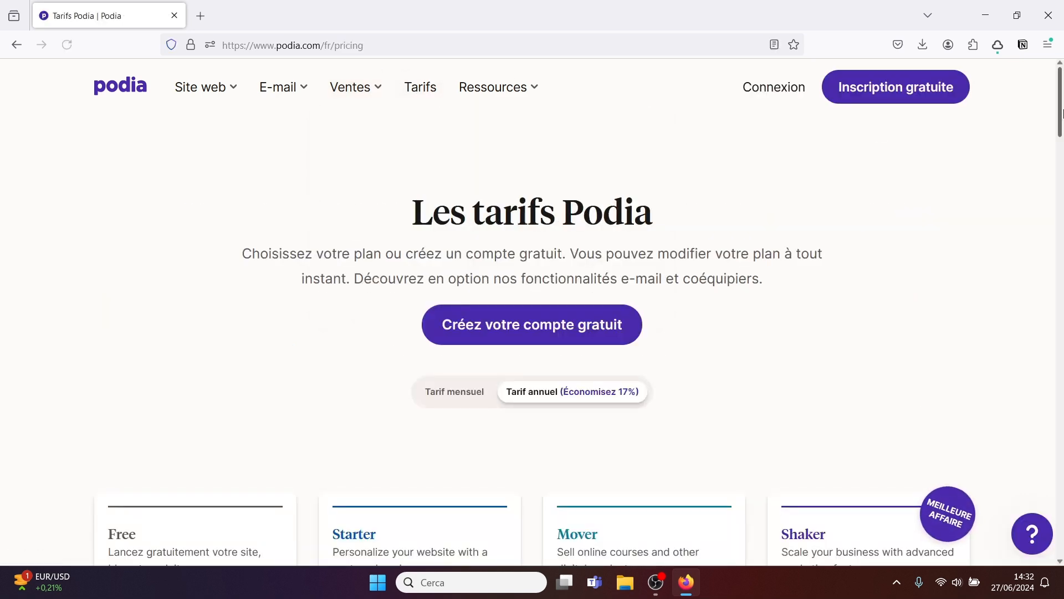
pyautogui.scroll(-4, 1060, 154)
pyautogui.scroll(-2, 1060, 154)
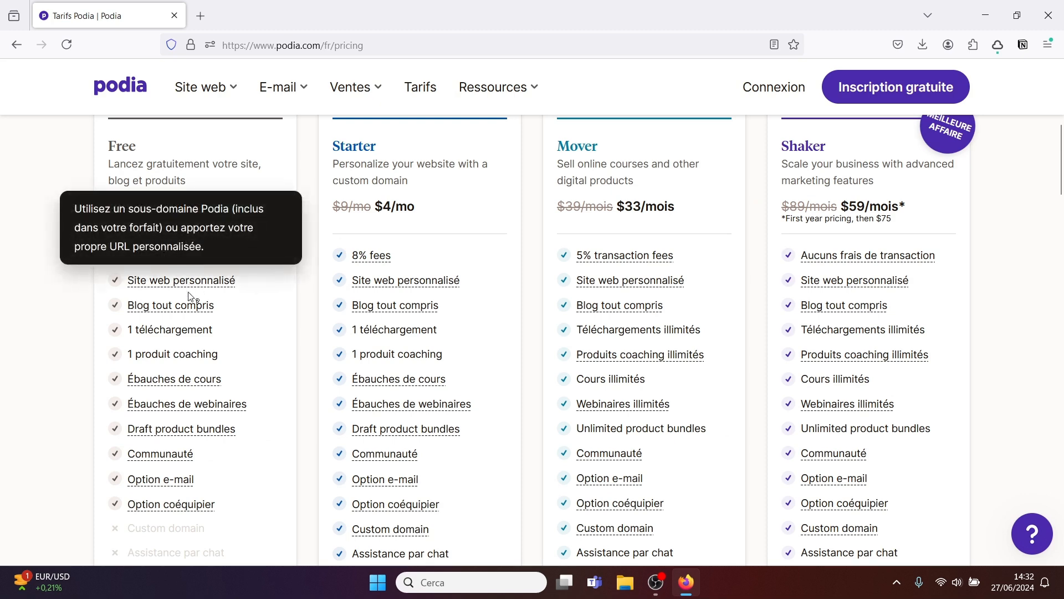
pyautogui.moveTo(183, 309)
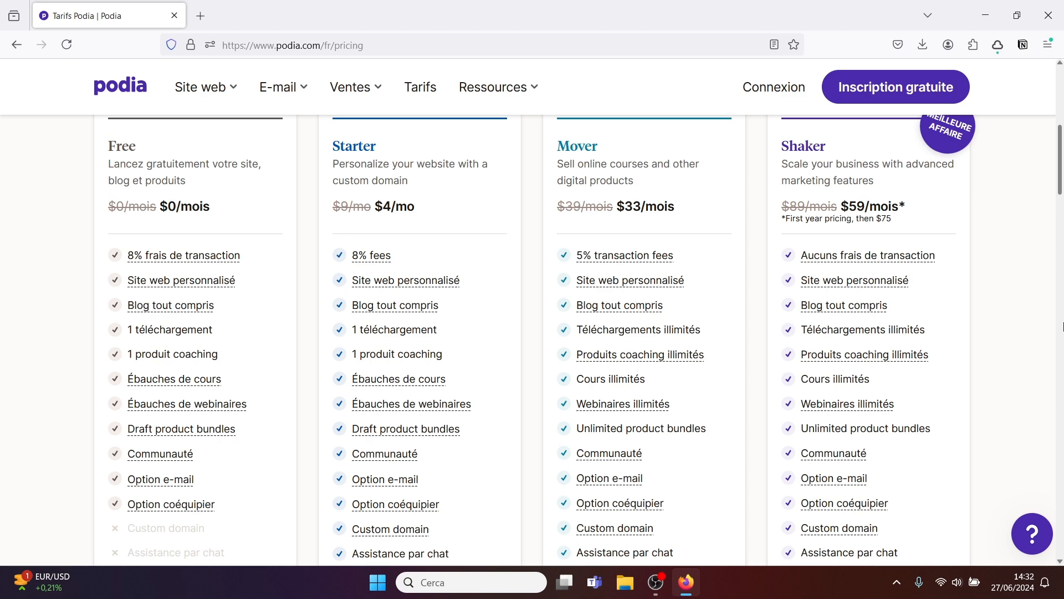
pyautogui.moveTo(1062, 148); pyautogui.dragTo(1062, 78)
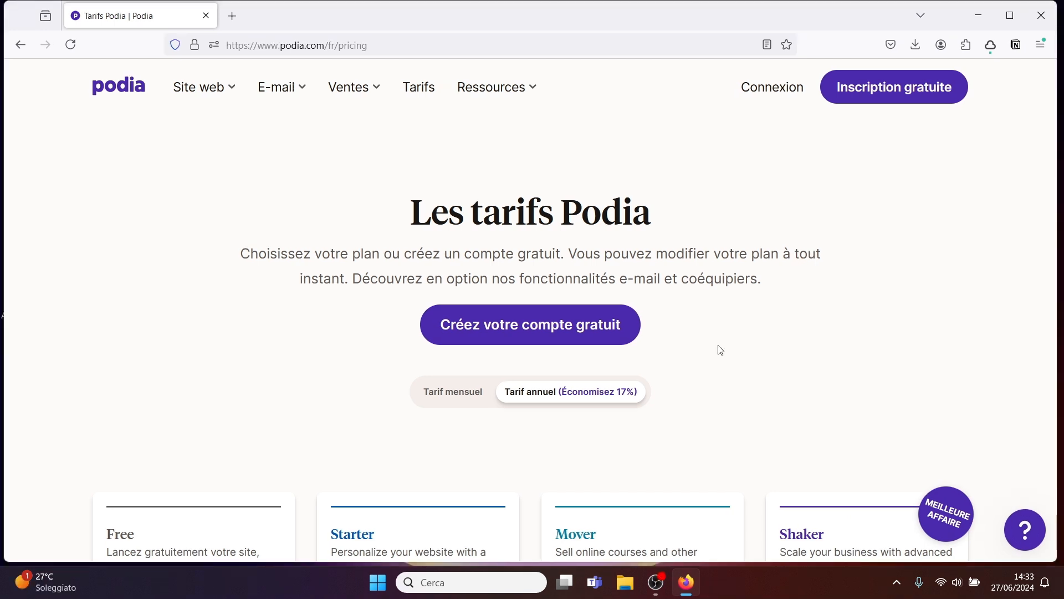
# - Open the free account sign-up page and dismiss the offer to translate it
pyautogui.click(856, 98)
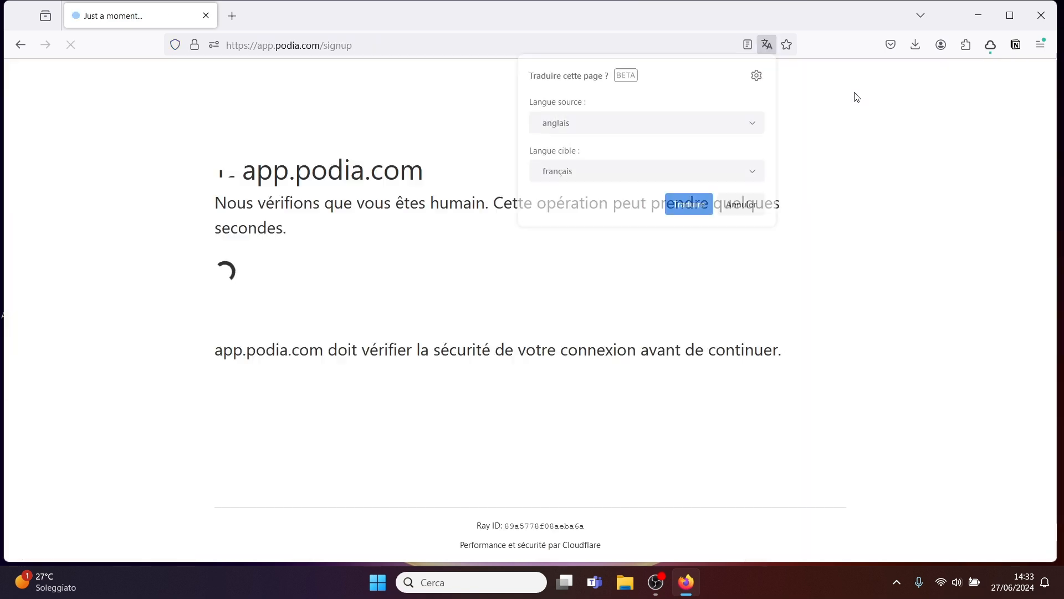
pyautogui.click(741, 205)
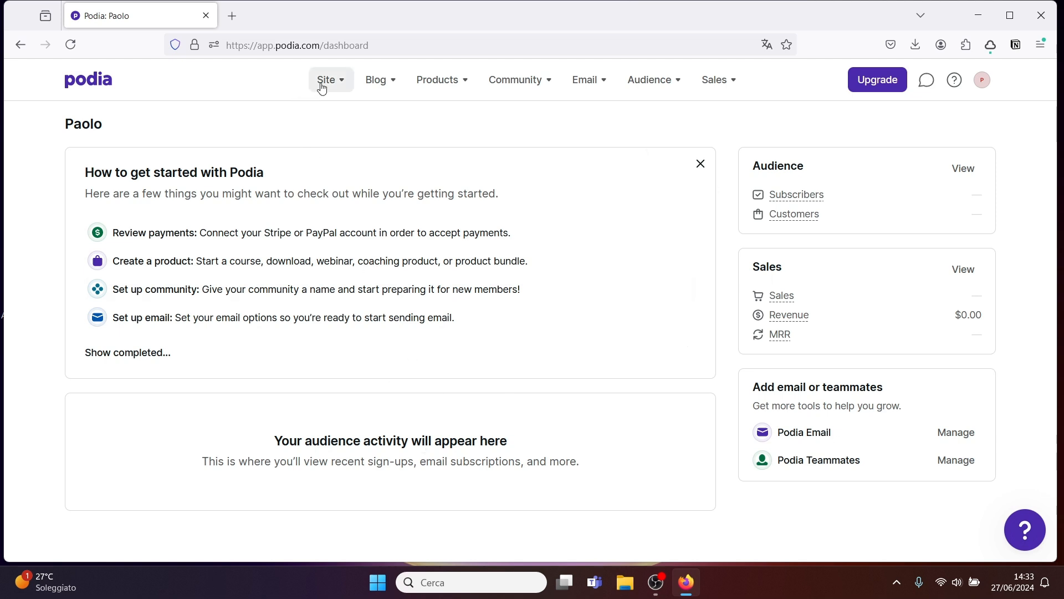
# - Look through the dashboard's options for site, blog, products, community, email, audience and sales
pyautogui.click(342, 81)
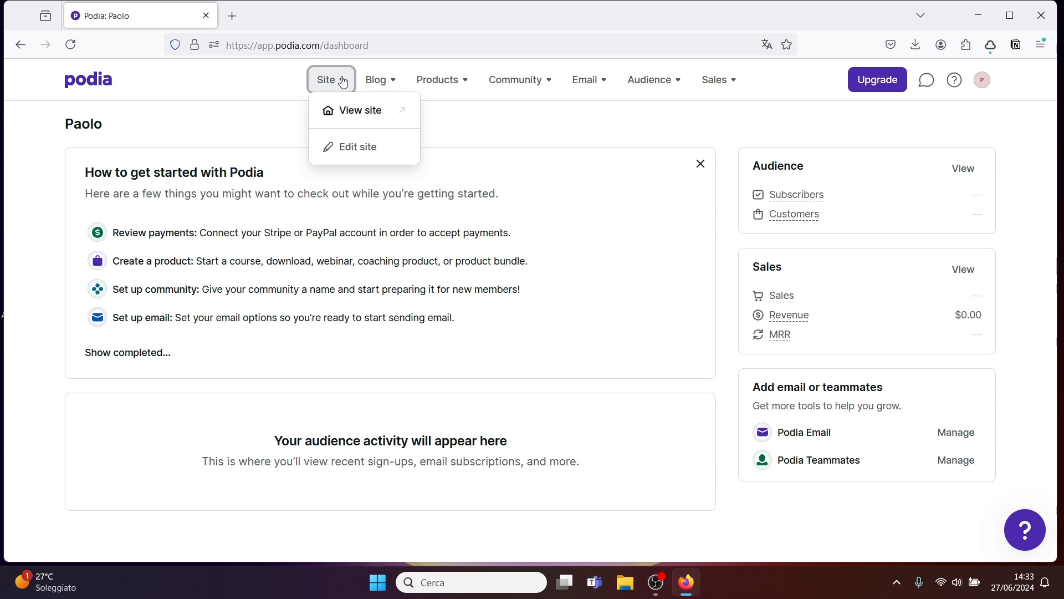
pyautogui.click(382, 81)
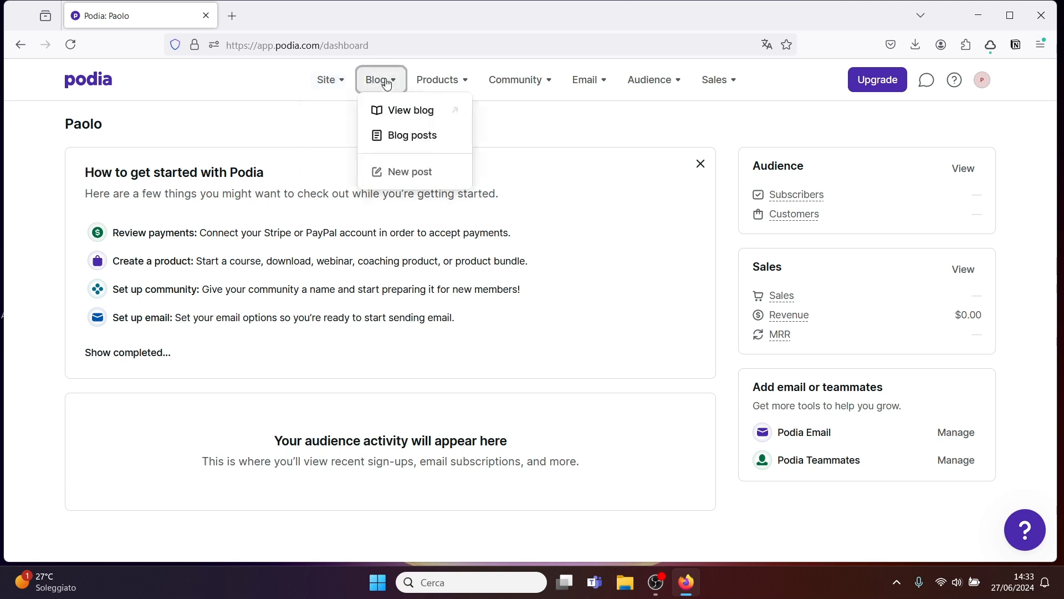
pyautogui.click(455, 81)
pyautogui.click(546, 80)
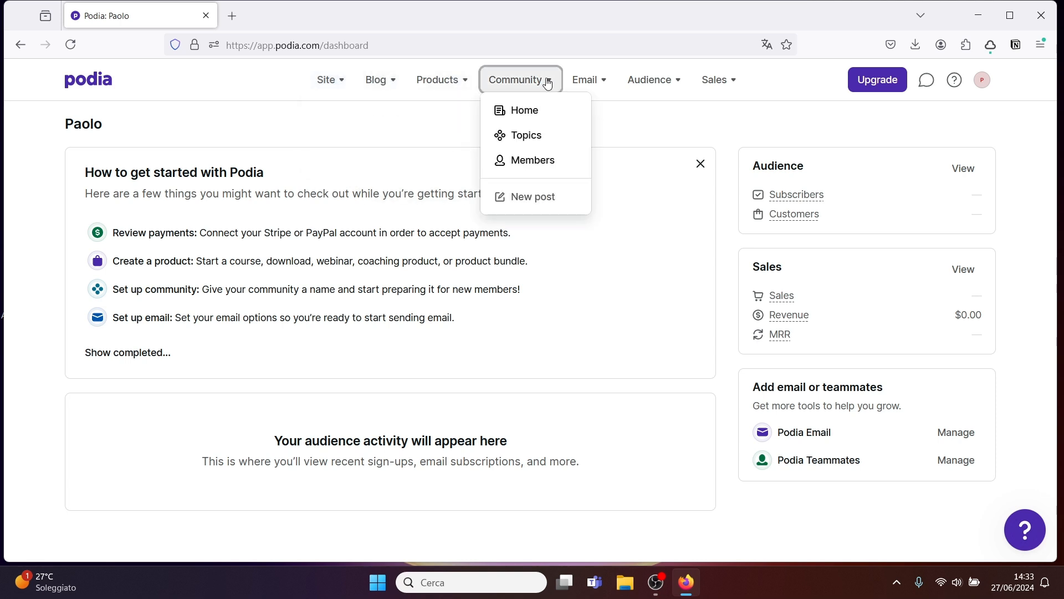
pyautogui.click(599, 81)
pyautogui.click(670, 81)
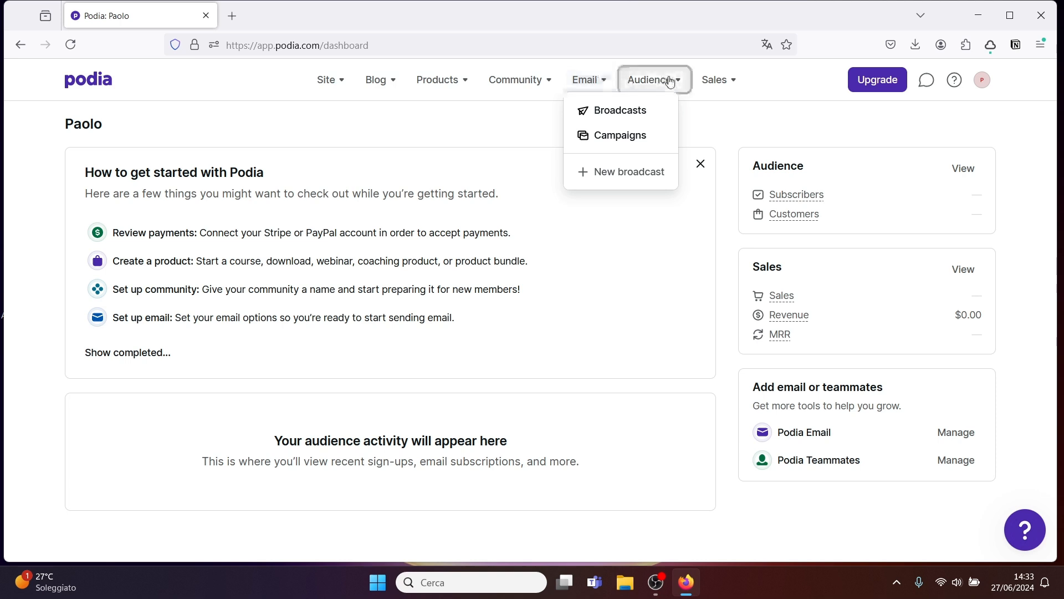
pyautogui.click(724, 84)
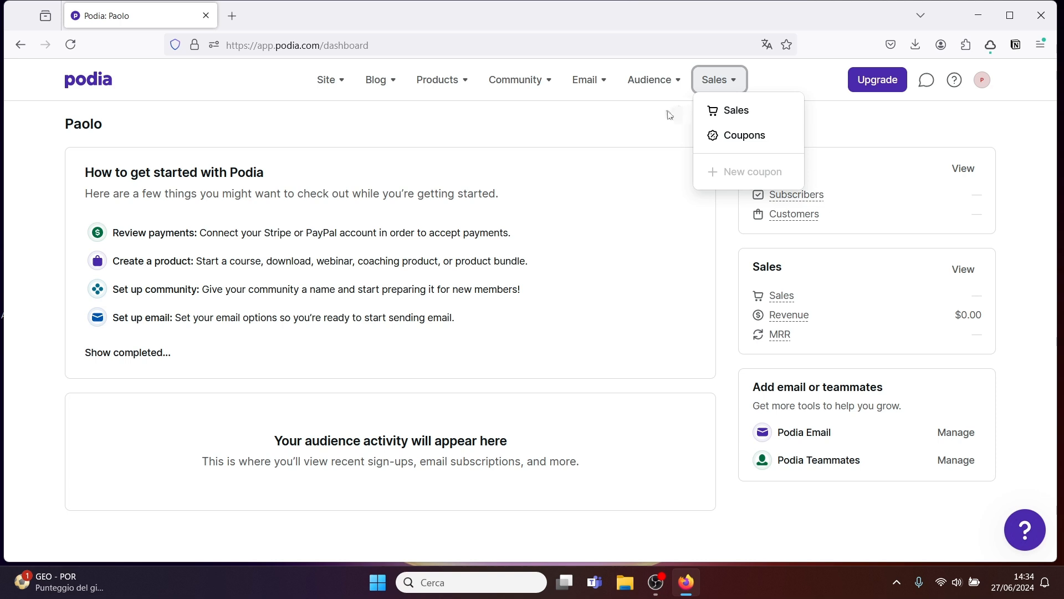
# - Open the general settings to review the site name, logo, language and timezone options, and return to the dashboard
pyautogui.click(981, 82)
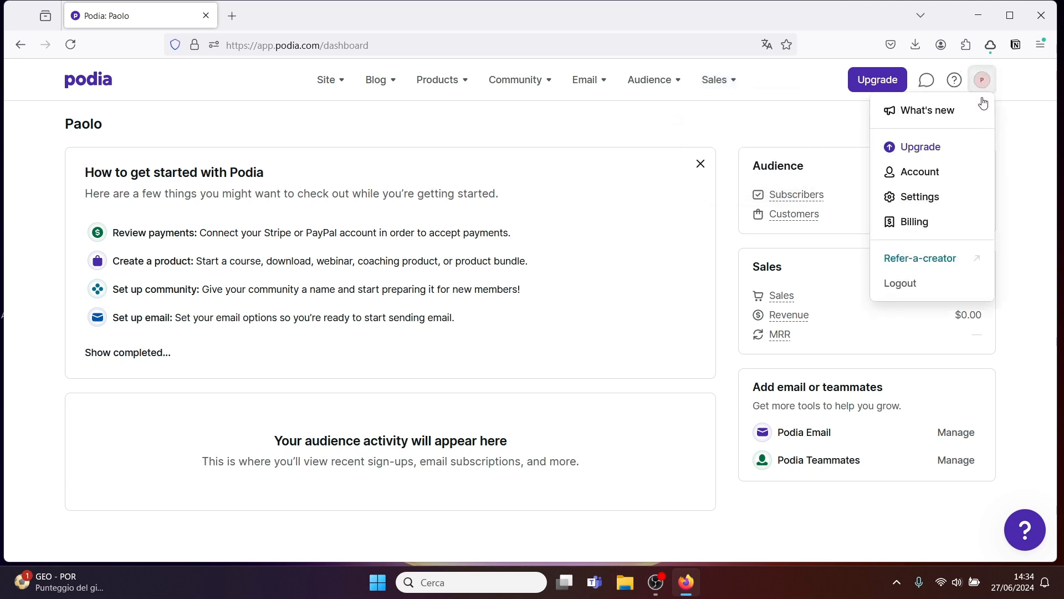
pyautogui.click(935, 195)
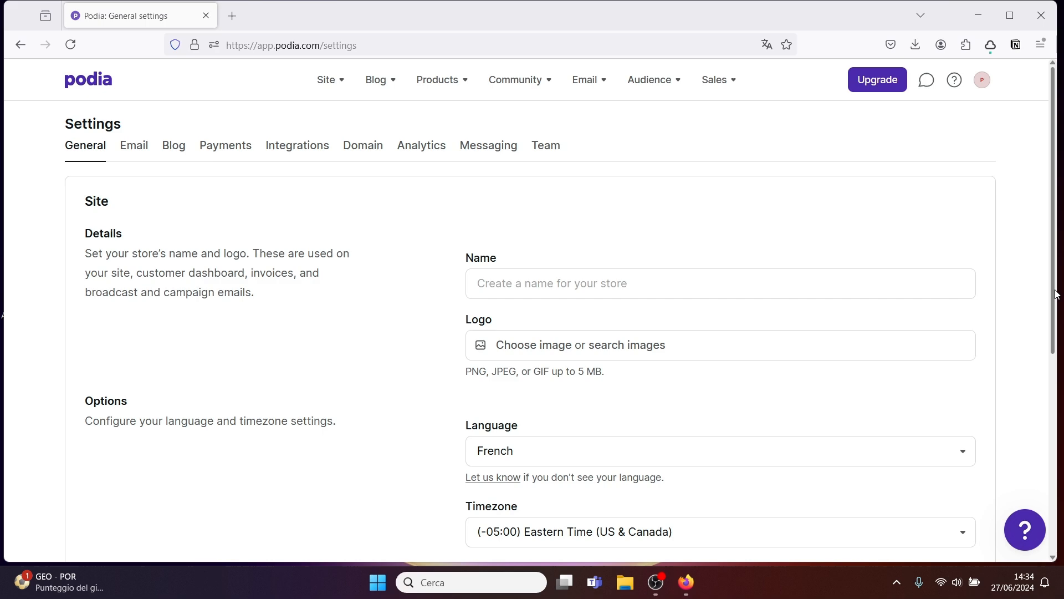
pyautogui.moveTo(1052, 239)
pyautogui.mouseDown()
pyautogui.moveTo(1048, 443)
pyautogui.moveTo(1049, 244)
pyautogui.mouseUp()
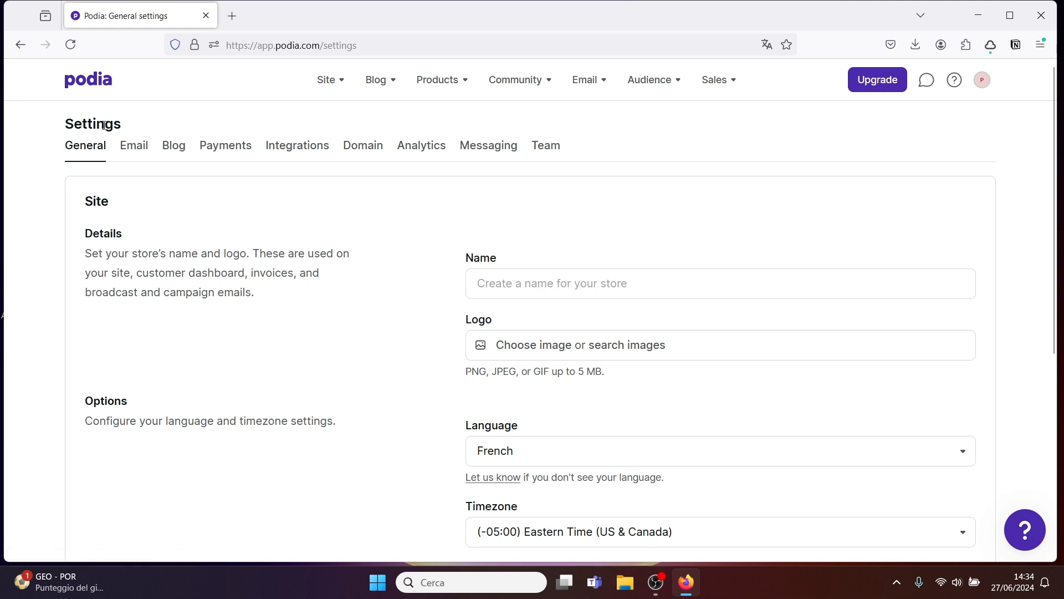
pyautogui.click(102, 81)
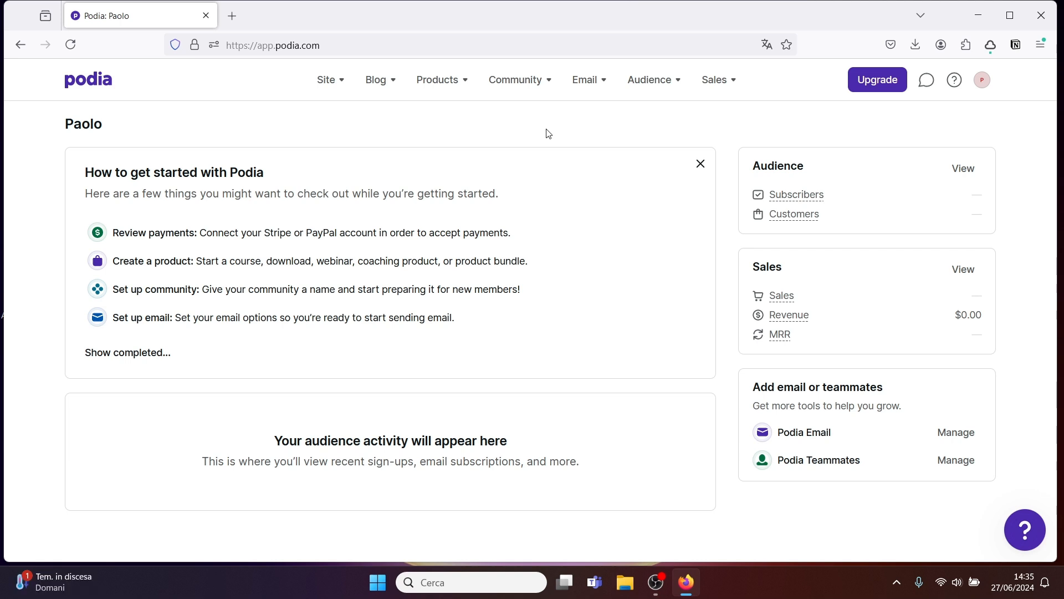
# - Translate the dashboard page from English to French with the browser's translation
pyautogui.moveTo(793, 301)
pyautogui.click(769, 46)
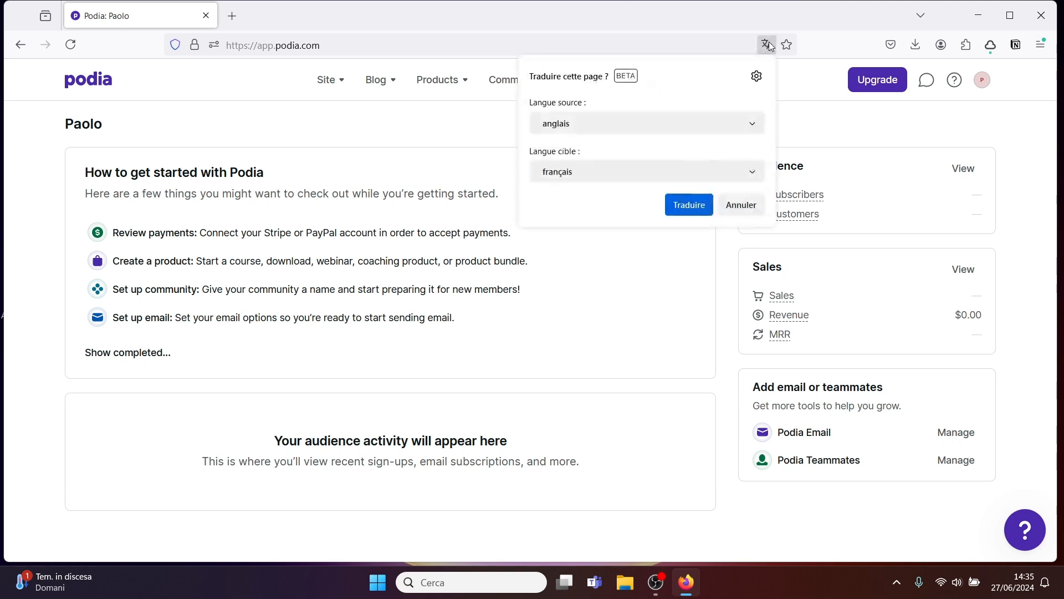
pyautogui.click(687, 205)
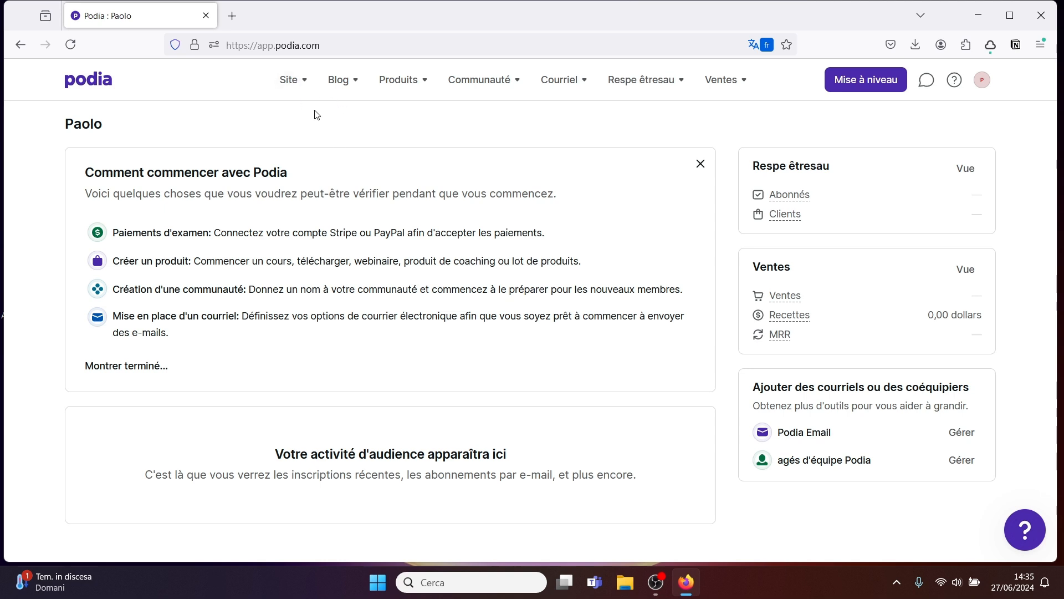
# - Start editing the site and select the teal-green palette with light tints as the starting colors
pyautogui.click(305, 84)
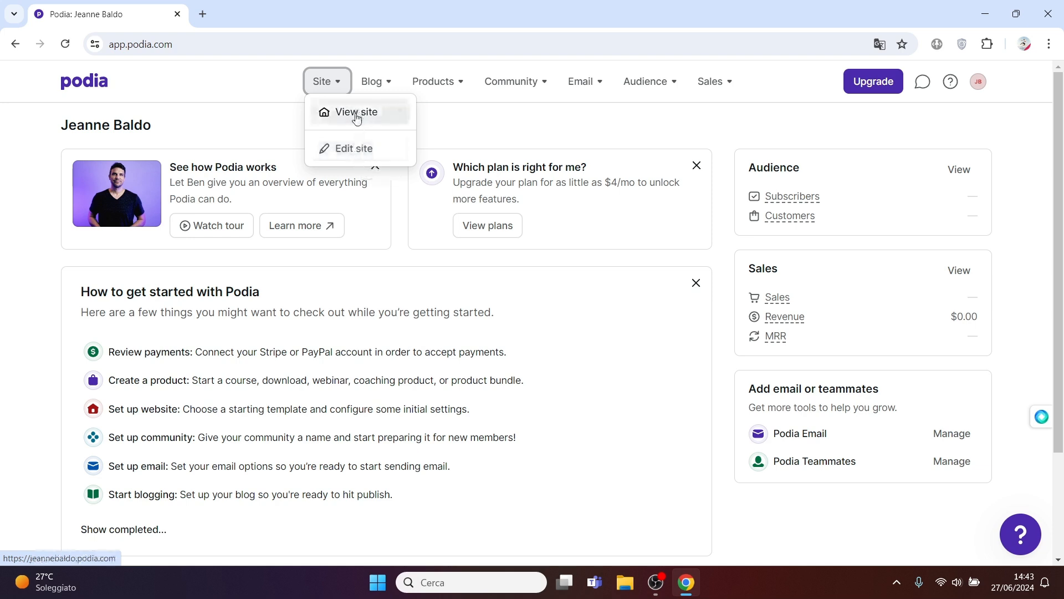
pyautogui.click(352, 145)
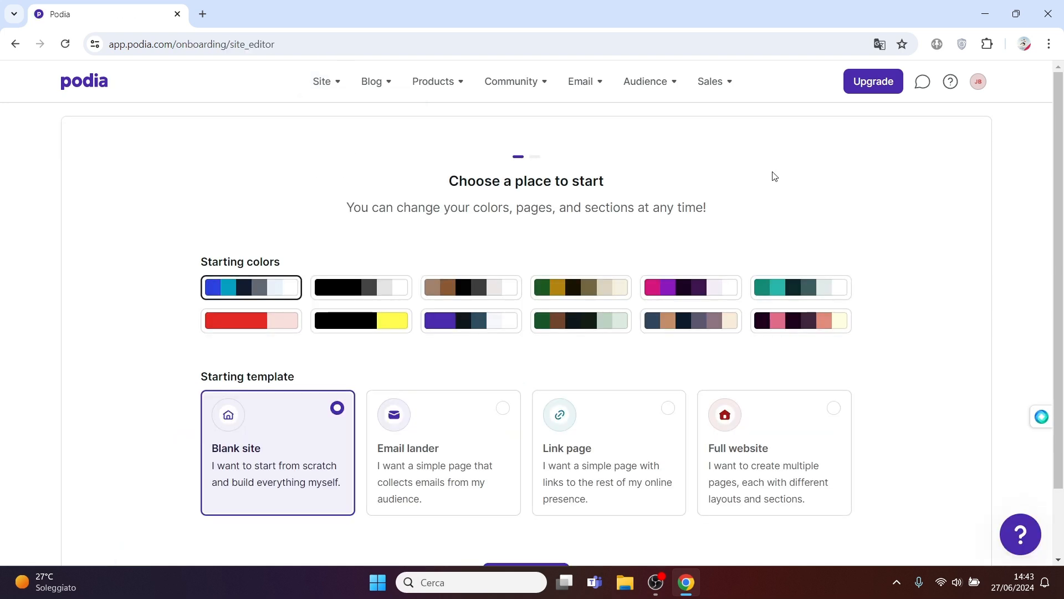
pyautogui.moveTo(1062, 161)
pyautogui.mouseDown()
pyautogui.moveTo(1059, 228)
pyautogui.moveTo(1060, 169)
pyautogui.mouseUp()
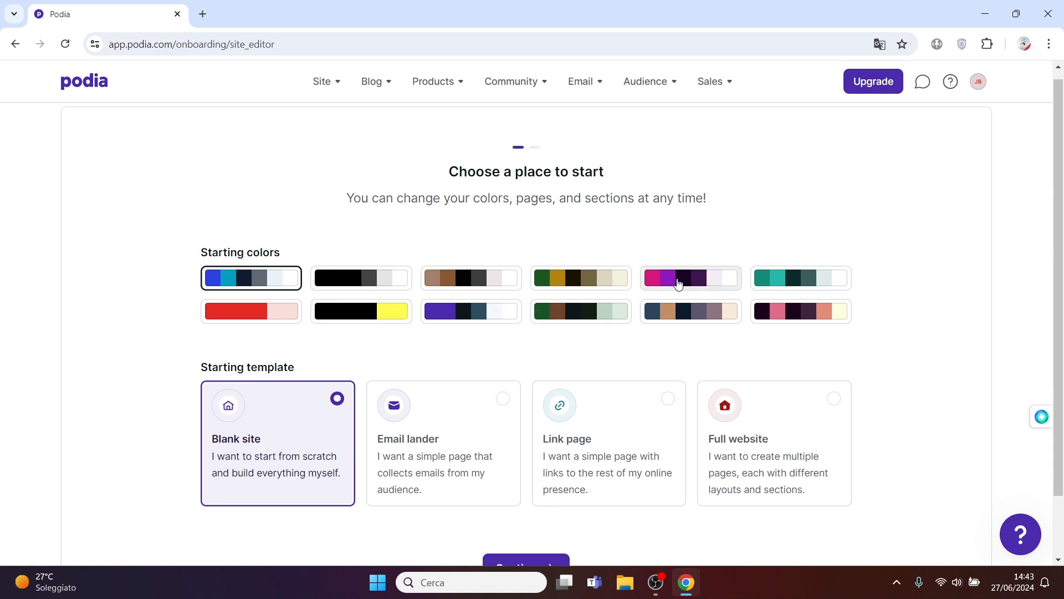
pyautogui.click(772, 282)
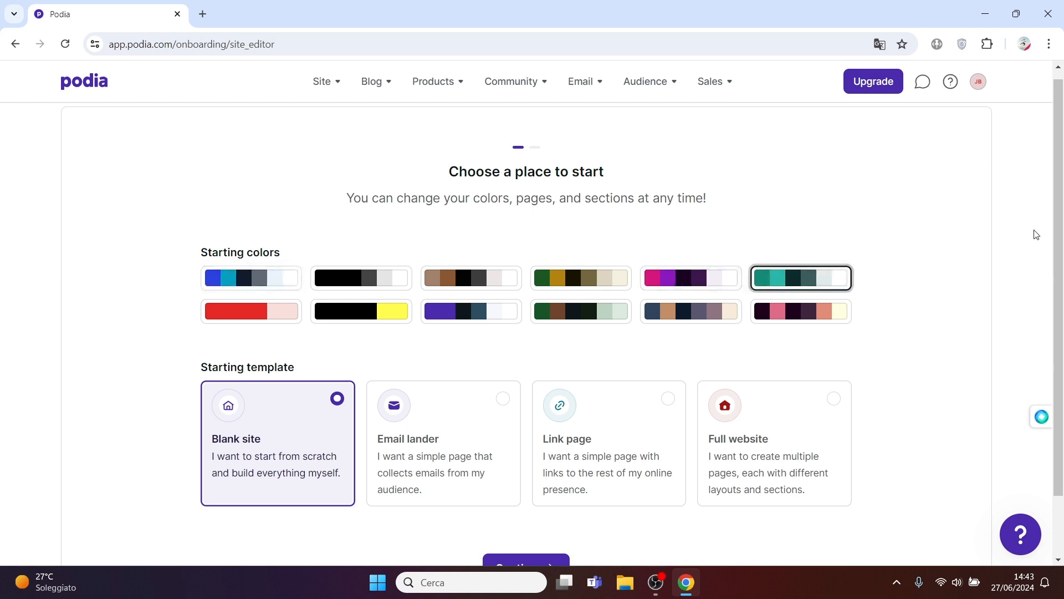
# - Choose the Full website starting template, set the site's language to French and generate the site
pyautogui.scroll(-2, 685, 354)
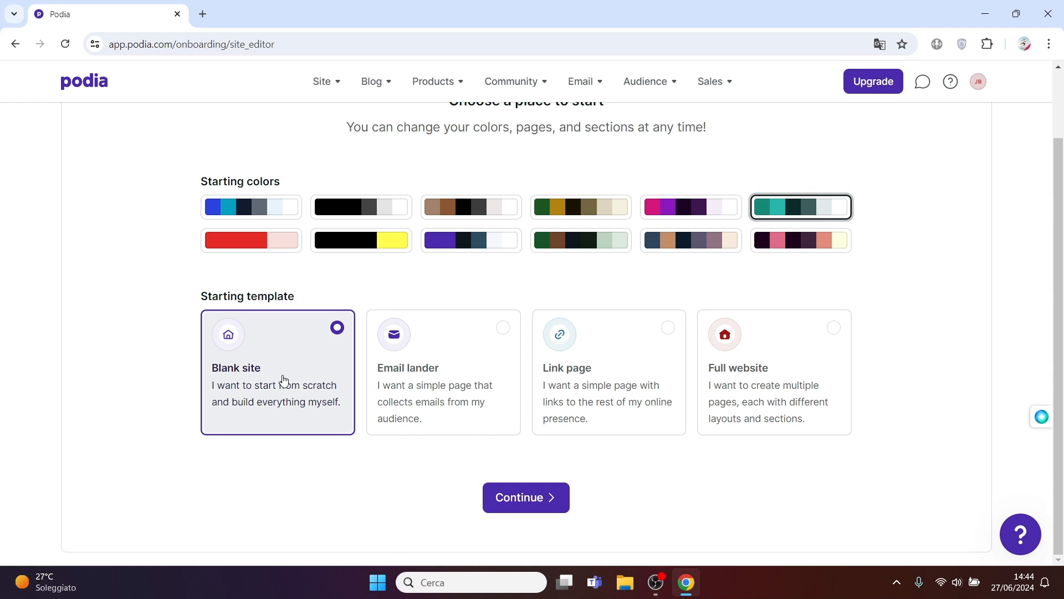
pyautogui.click(756, 366)
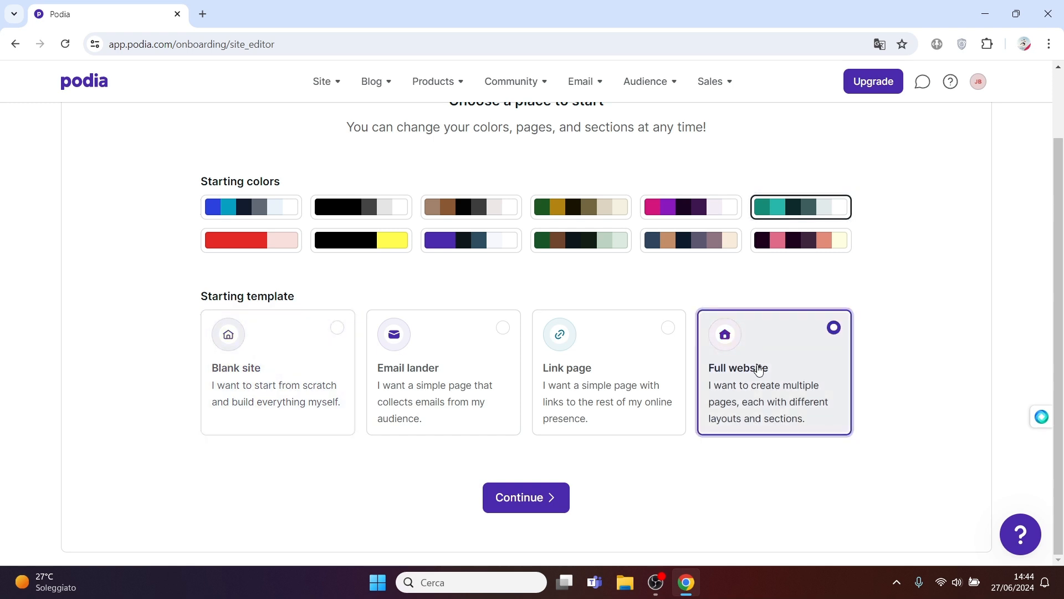
pyautogui.click(549, 502)
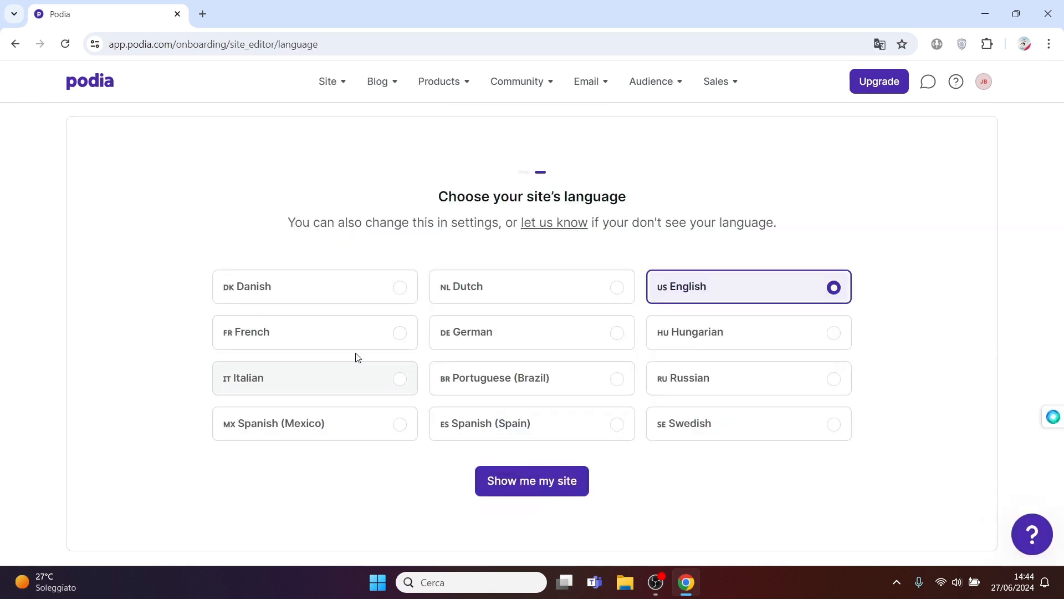
pyautogui.click(360, 336)
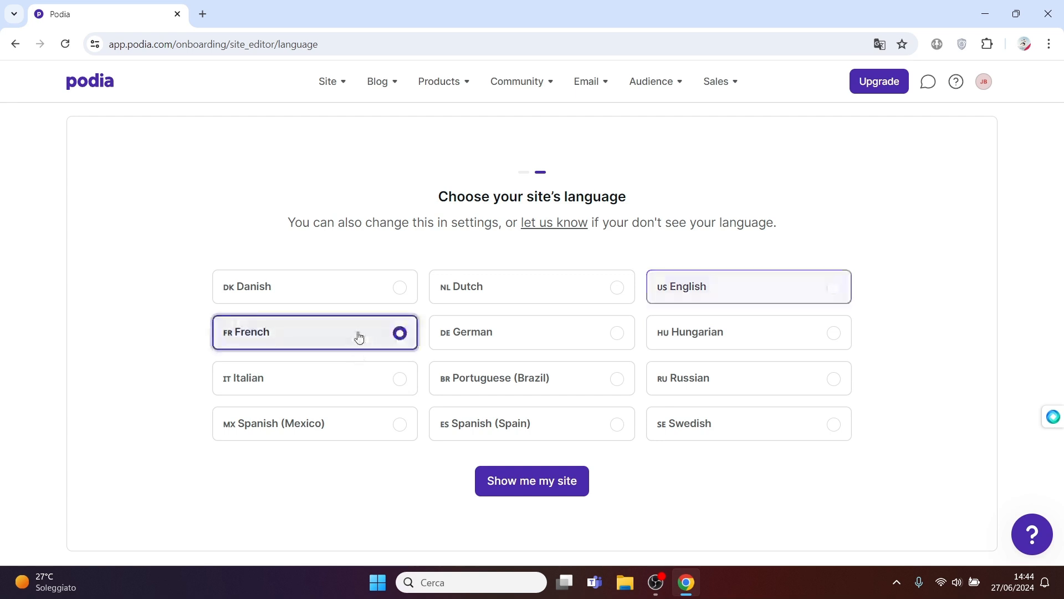
pyautogui.click(522, 486)
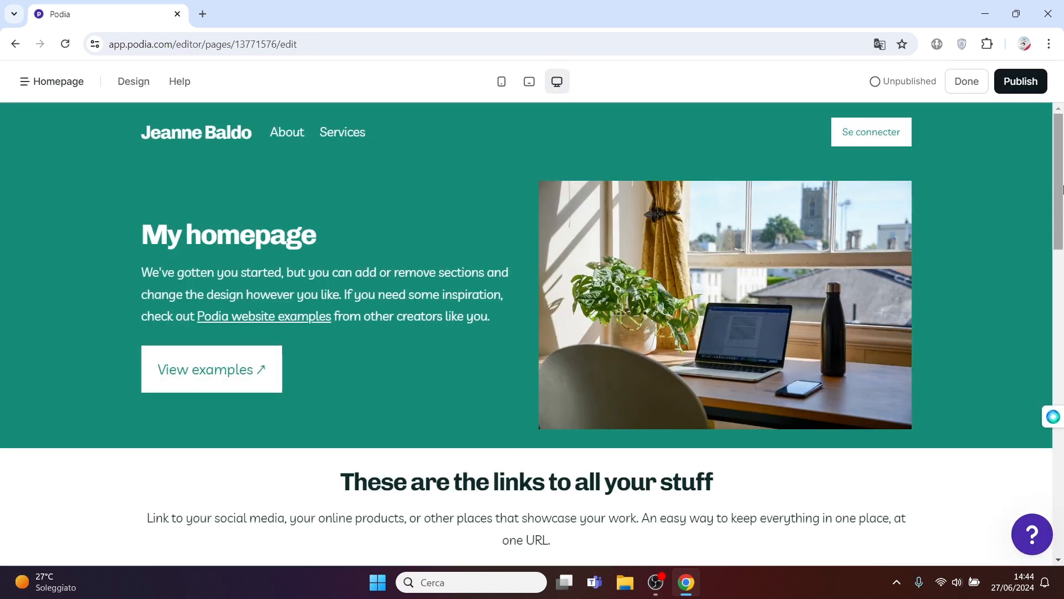
# - Preview the homepage at tablet and mobile sizes, and return to the desktop view
pyautogui.moveTo(1062, 188)
pyautogui.mouseDown()
pyautogui.moveTo(1062, 494)
pyautogui.moveTo(1063, 171)
pyautogui.mouseUp()
pyautogui.click(529, 83)
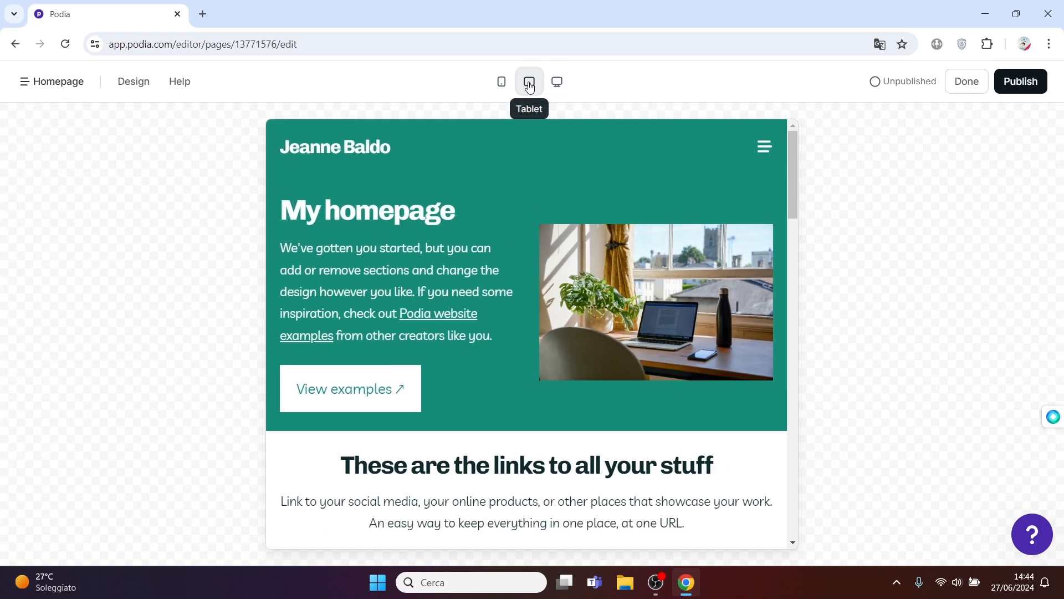
pyautogui.click(501, 86)
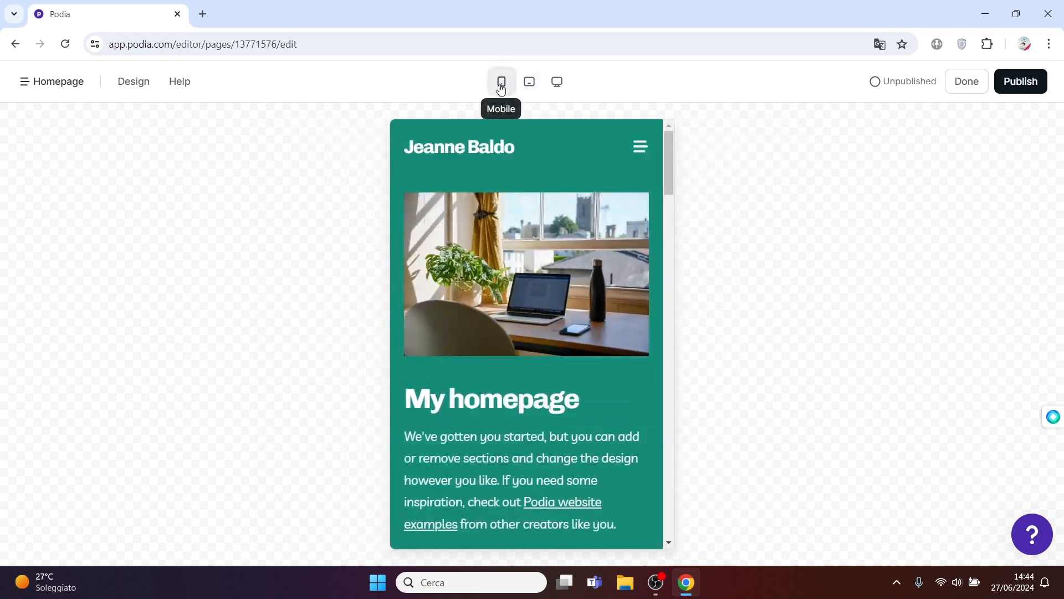
pyautogui.moveTo(667, 178); pyautogui.dragTo(662, 155)
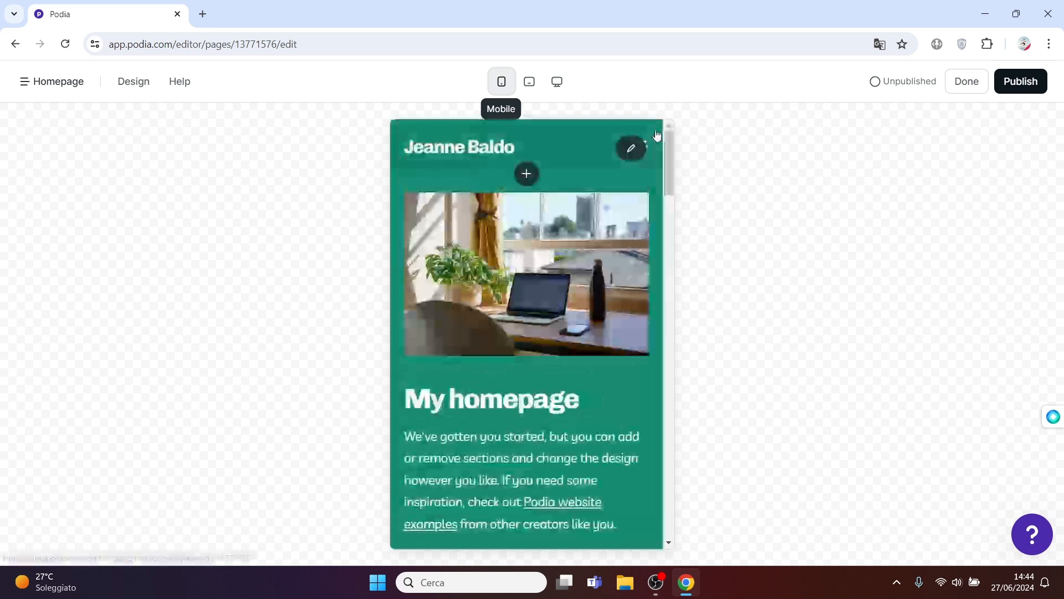
pyautogui.click(558, 83)
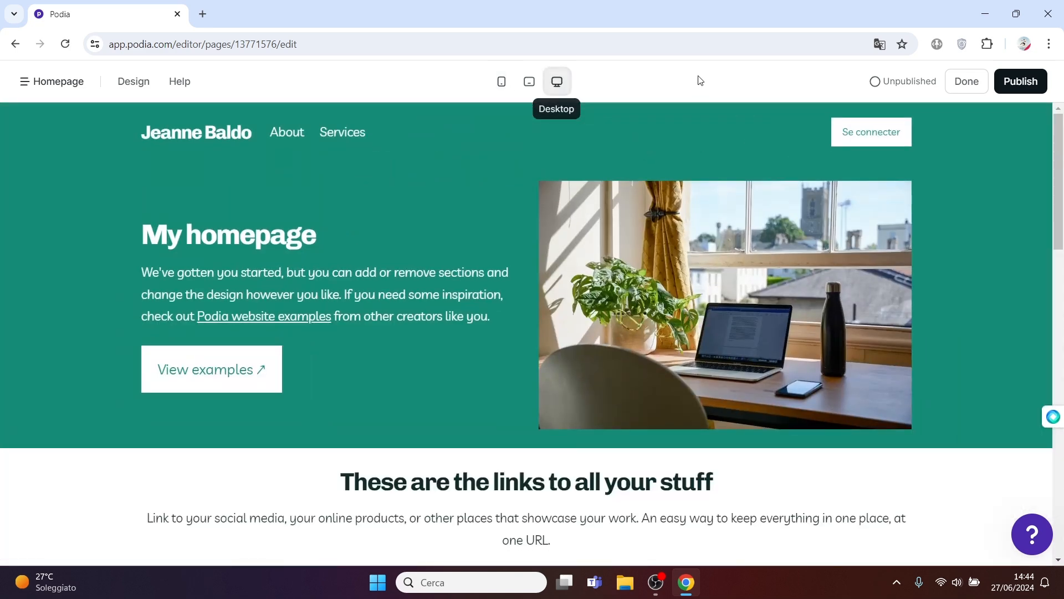
# - Publish the site and open its live version
pyautogui.click(1008, 83)
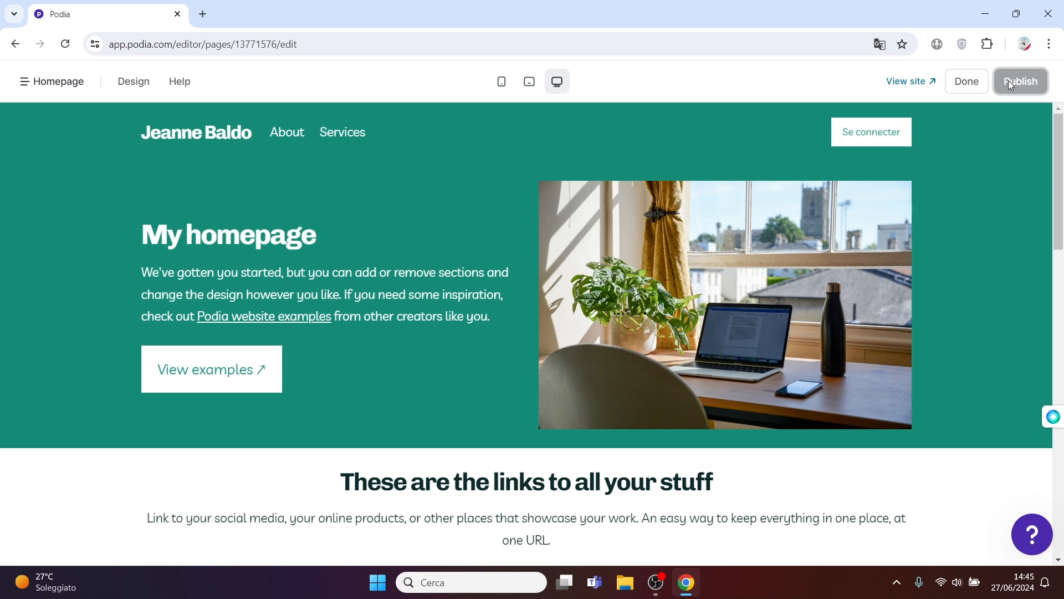
pyautogui.click(909, 82)
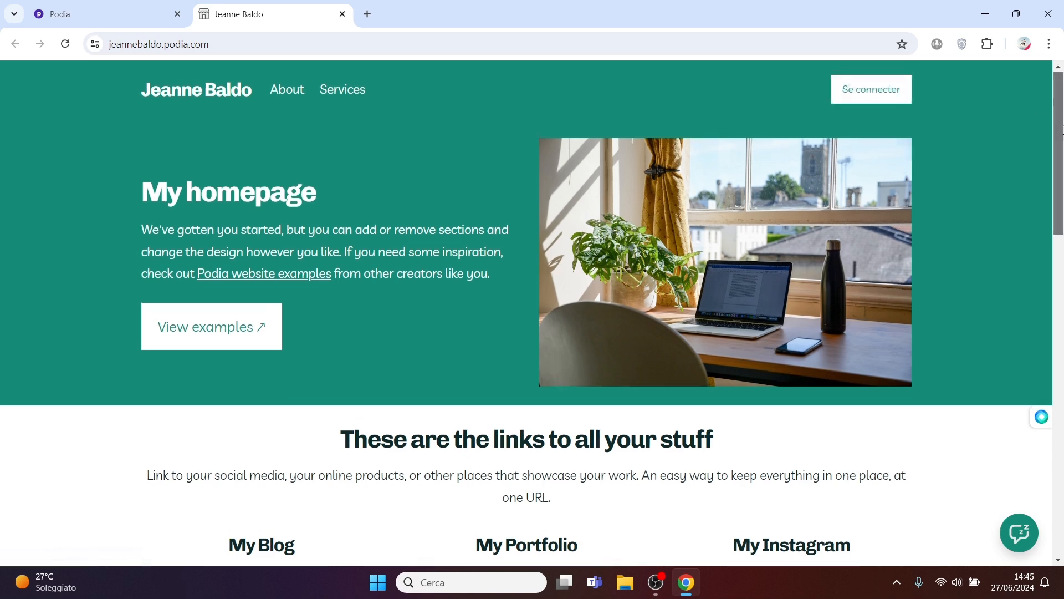
# - Look through the live site's homepage, Services page and About page, and close the live site to return to the editor
pyautogui.moveTo(1063, 130); pyautogui.dragTo(1060, 75)
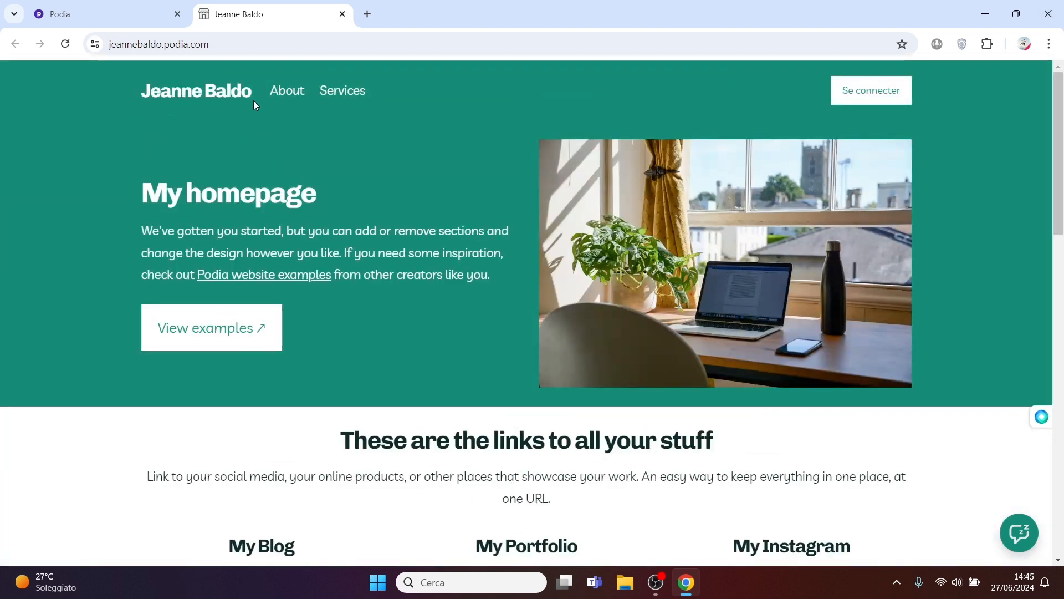
pyautogui.moveTo(1062, 136); pyautogui.dragTo(1062, 83)
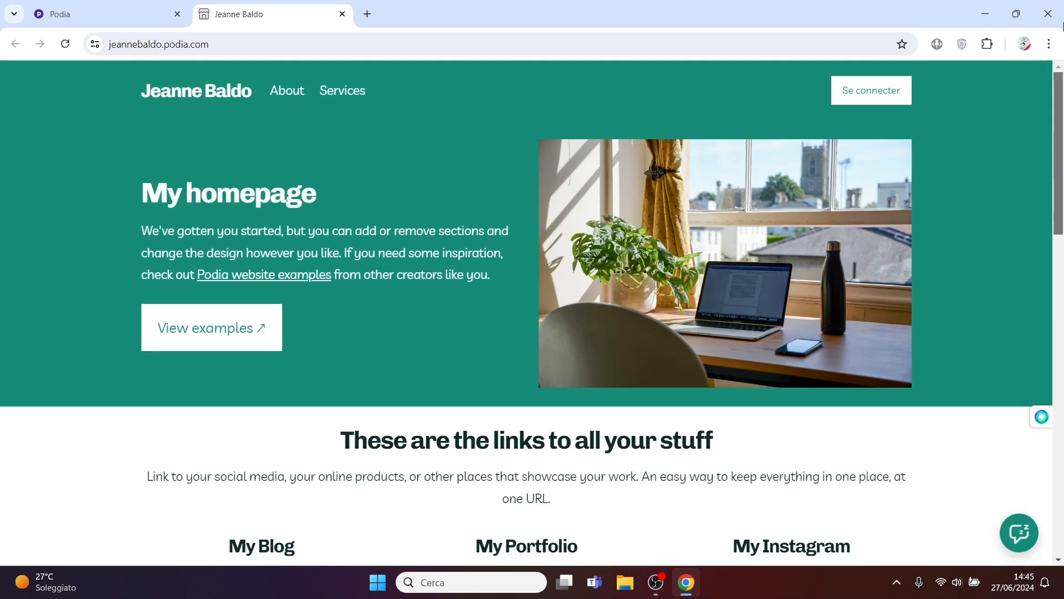
pyautogui.click(332, 93)
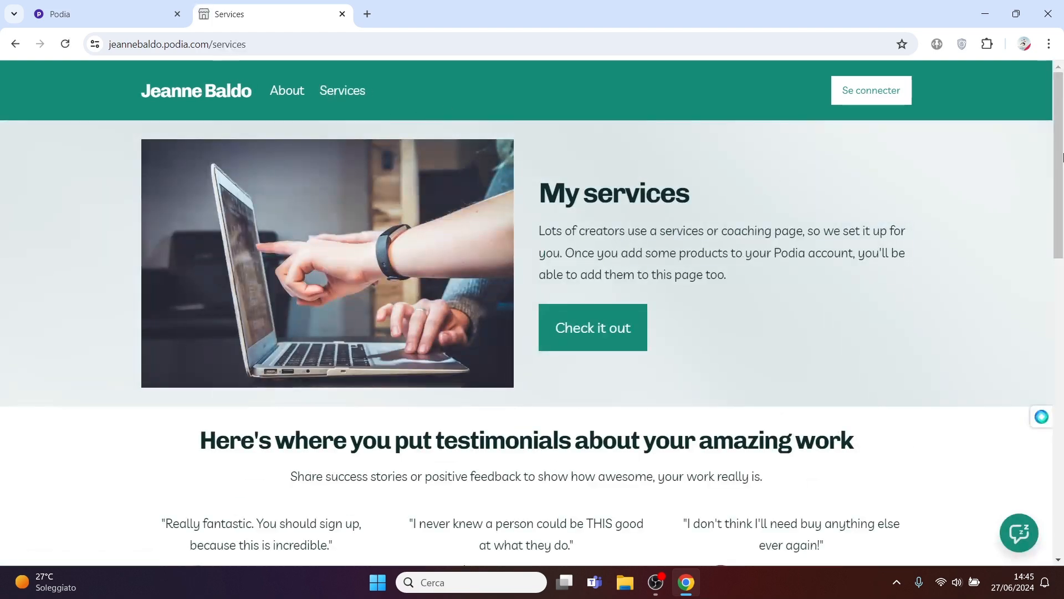
pyautogui.moveTo(1062, 160)
pyautogui.mouseDown()
pyautogui.moveTo(1063, 305)
pyautogui.moveTo(1063, 161)
pyautogui.mouseUp()
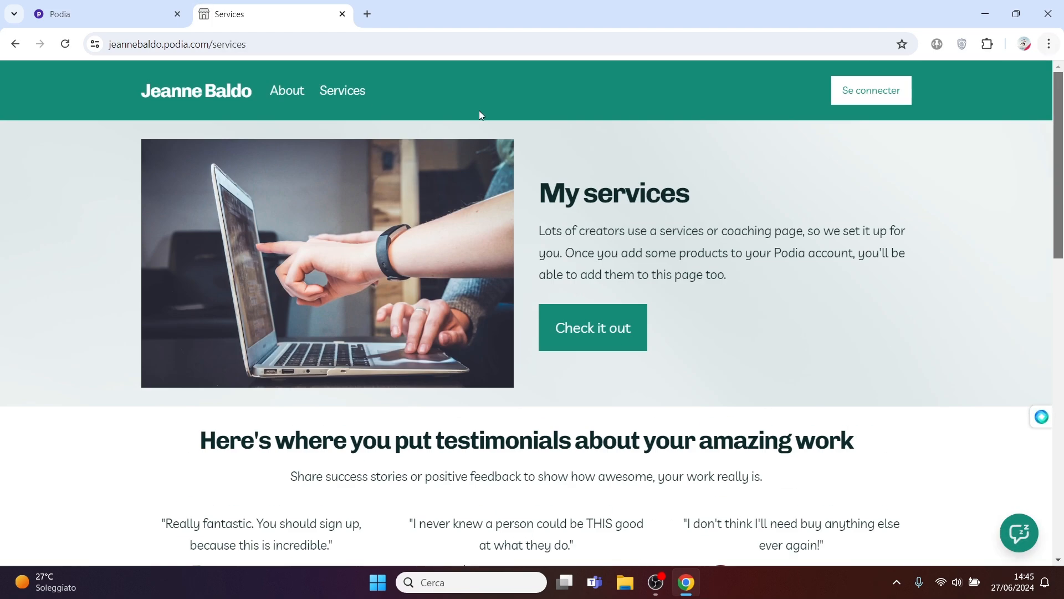
pyautogui.click(282, 92)
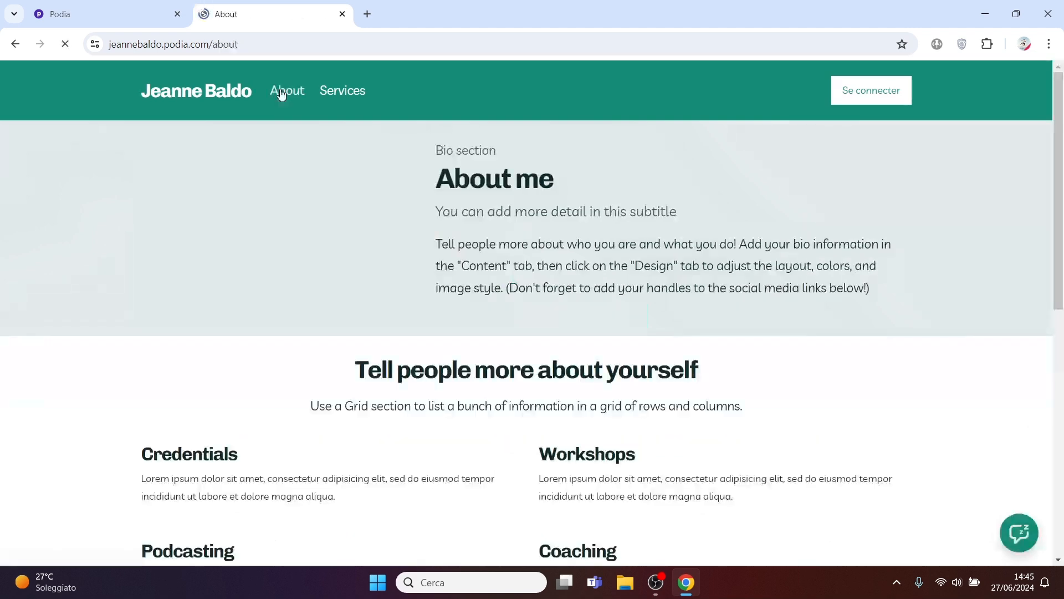
pyautogui.moveTo(1062, 186); pyautogui.dragTo(1063, 79)
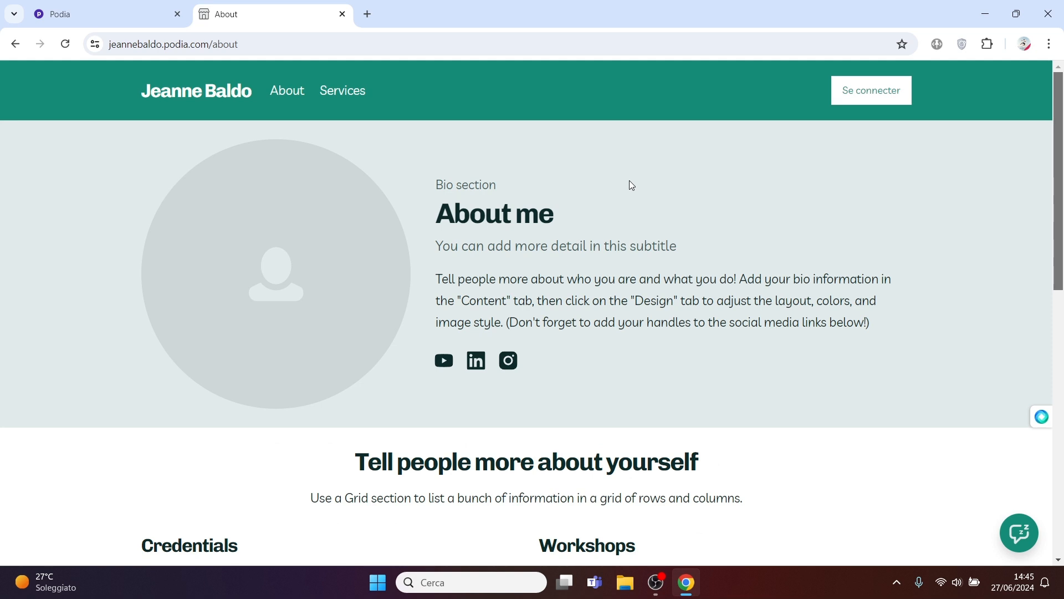
pyautogui.click(342, 14)
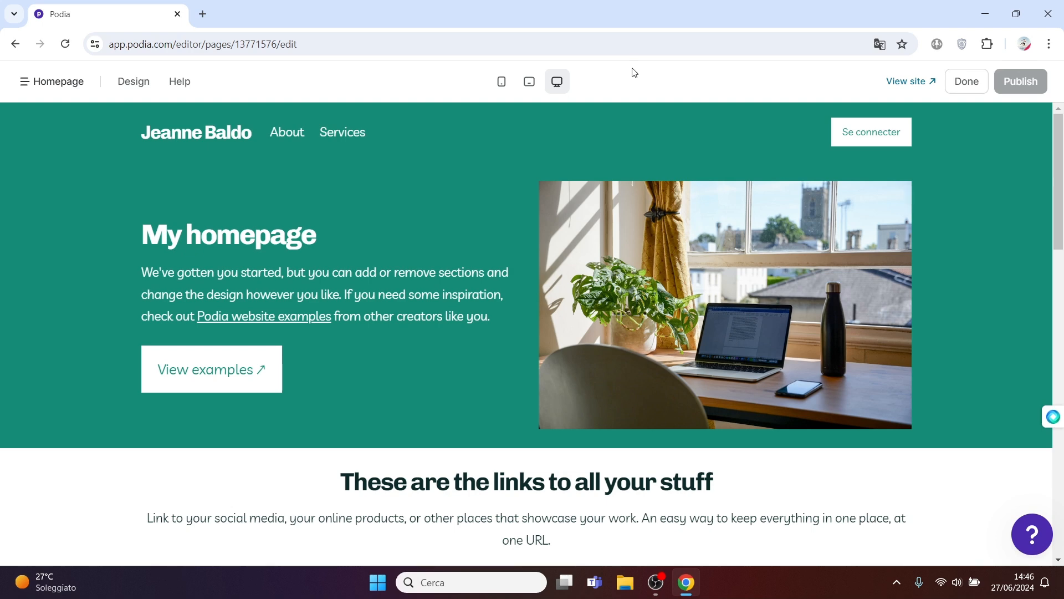
# - View the About page and the Services page in the site editor
pyautogui.click(51, 89)
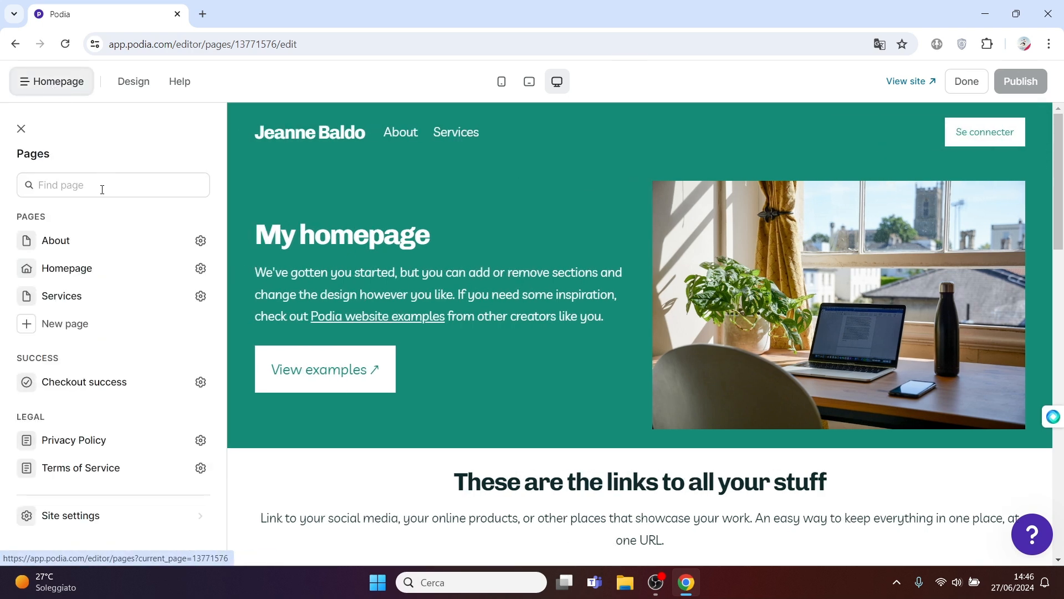
pyautogui.click(98, 243)
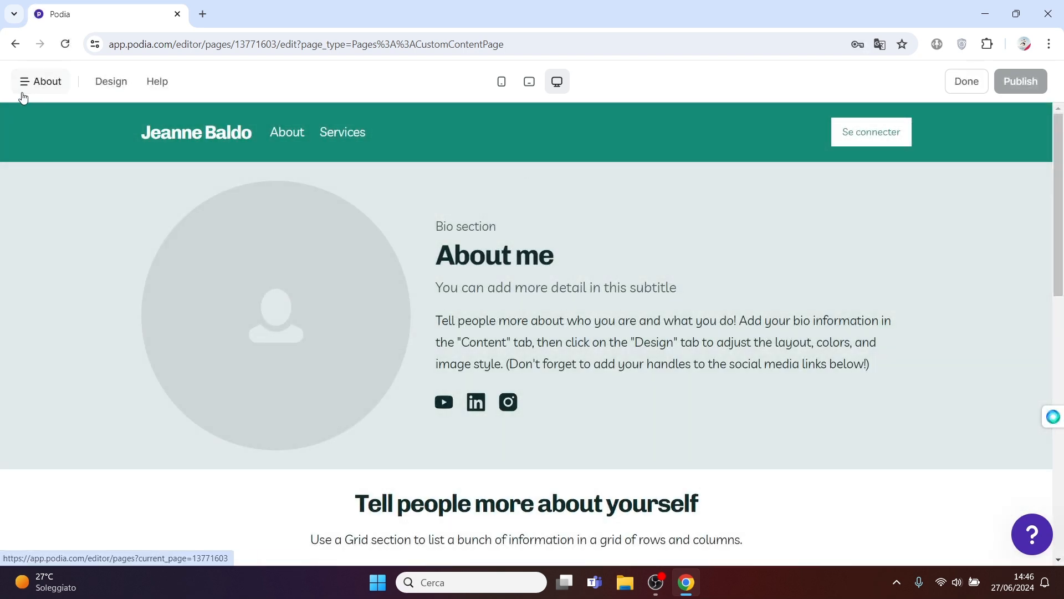
pyautogui.click(26, 92)
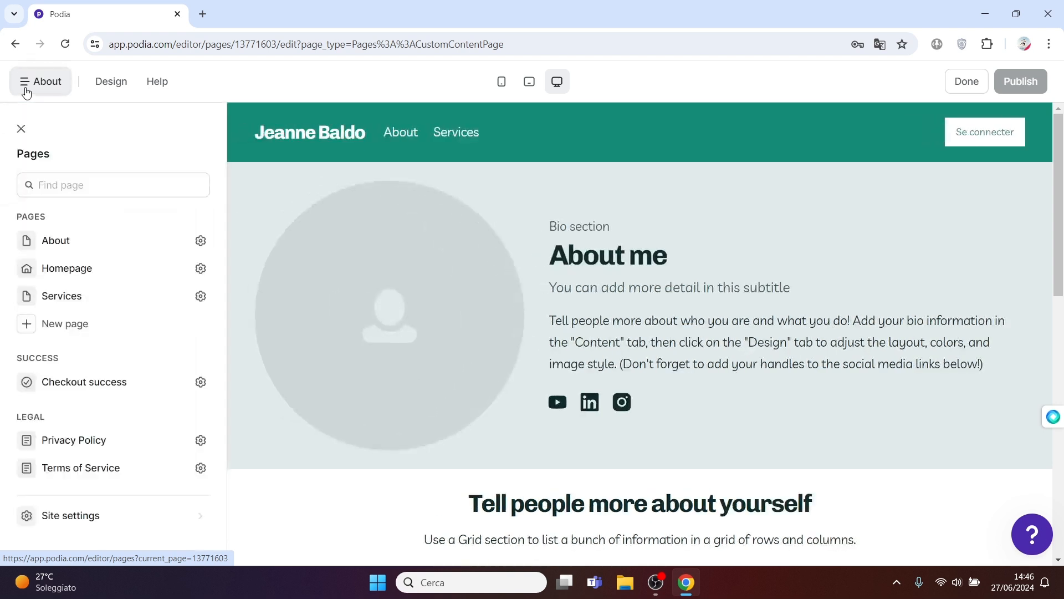
pyautogui.click(62, 298)
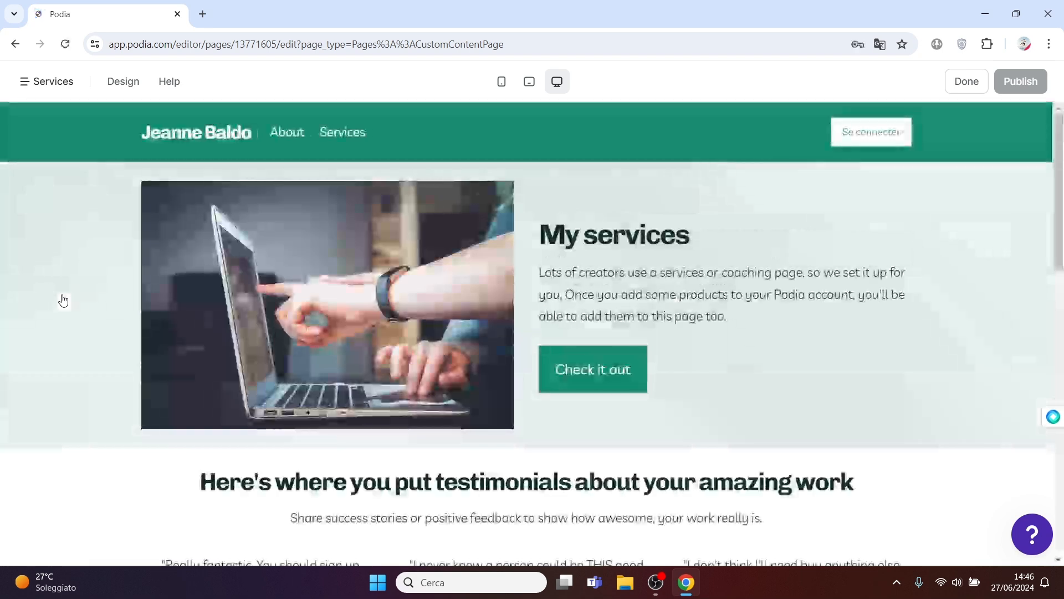
# - Add a new page to the site and look it over down to the footer
pyautogui.click(40, 91)
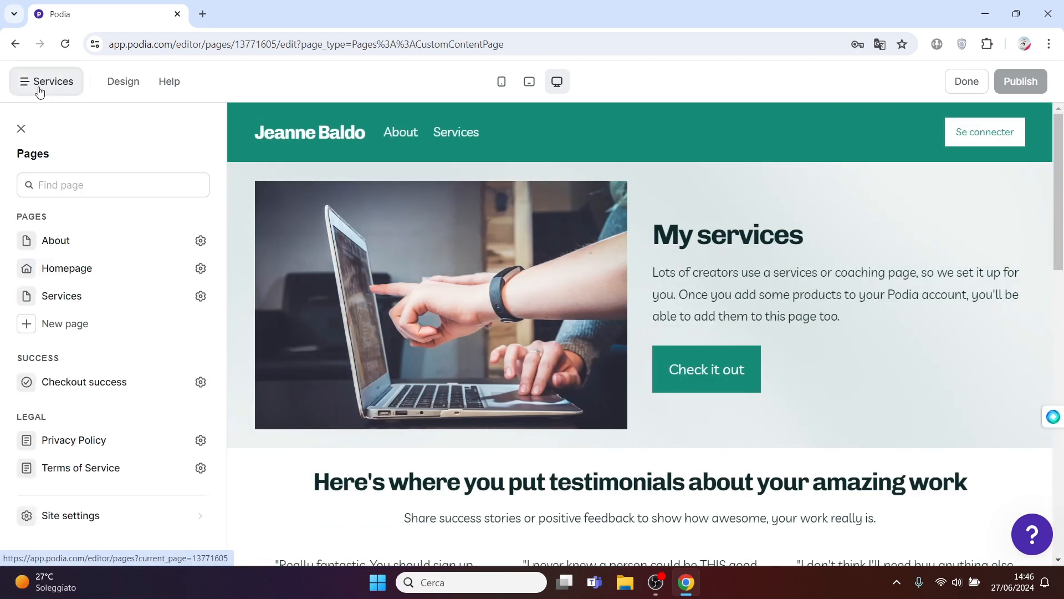
pyautogui.click(64, 327)
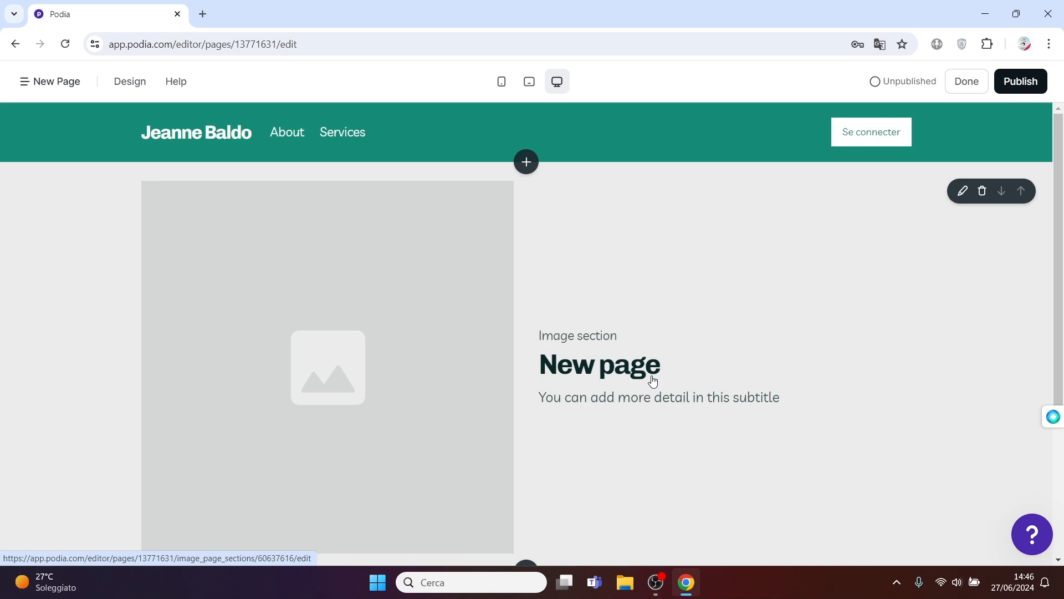
pyautogui.scroll(-2, 1062, 357)
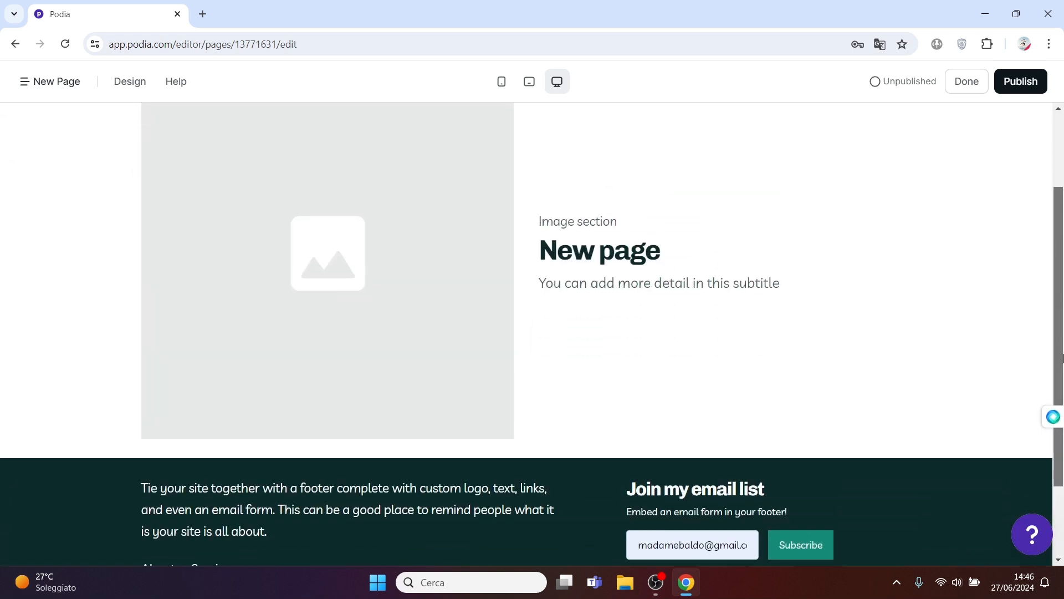
pyautogui.moveTo(1062, 357); pyautogui.dragTo(1062, 290)
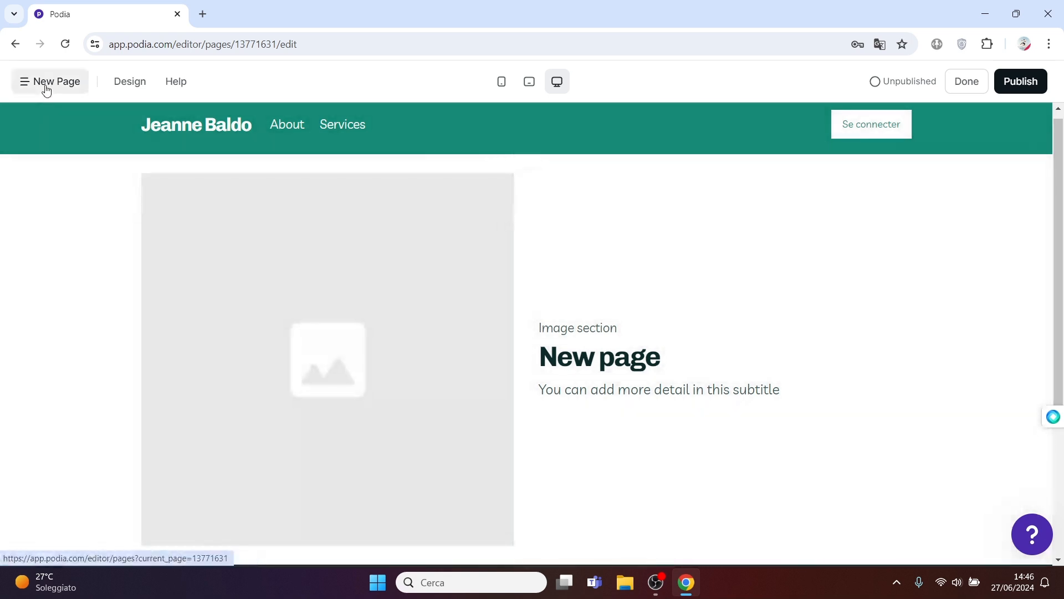
# - Review the About page's settings, from title and URL to the marketing options, and return to the page list
pyautogui.click(47, 90)
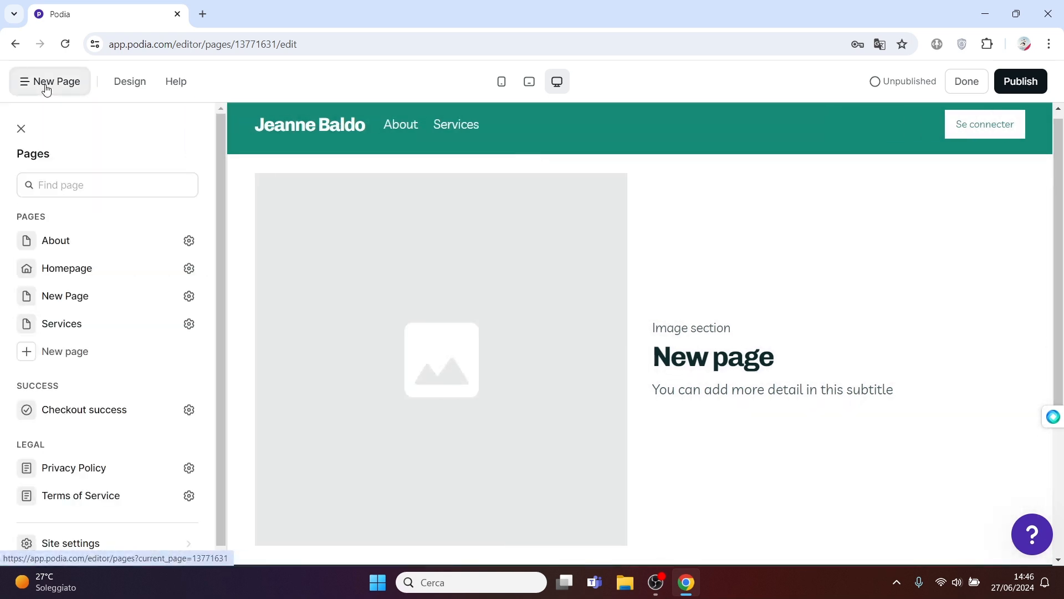
pyautogui.click(47, 90)
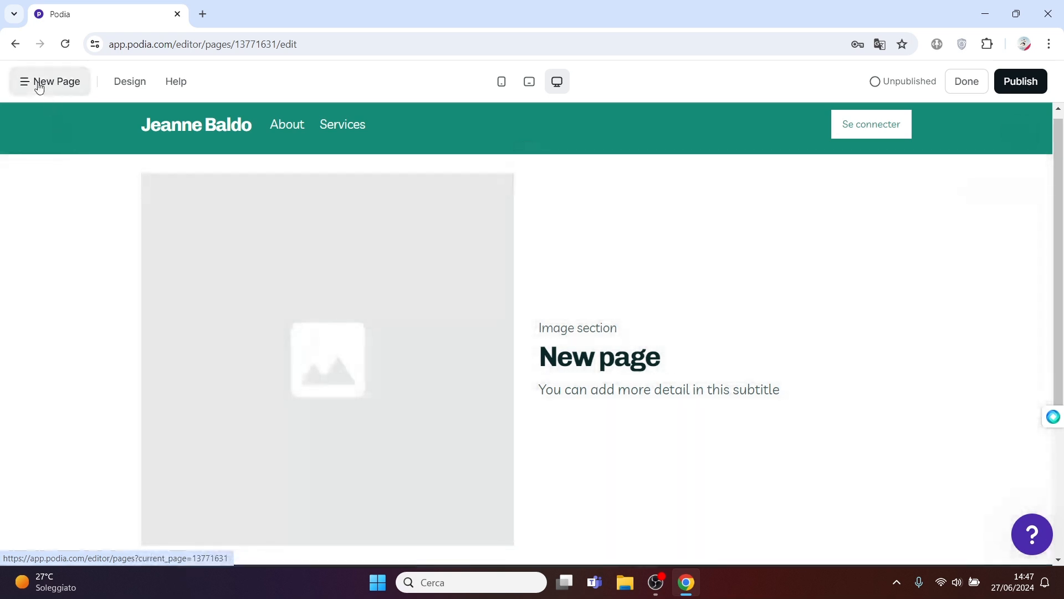
pyautogui.click(39, 86)
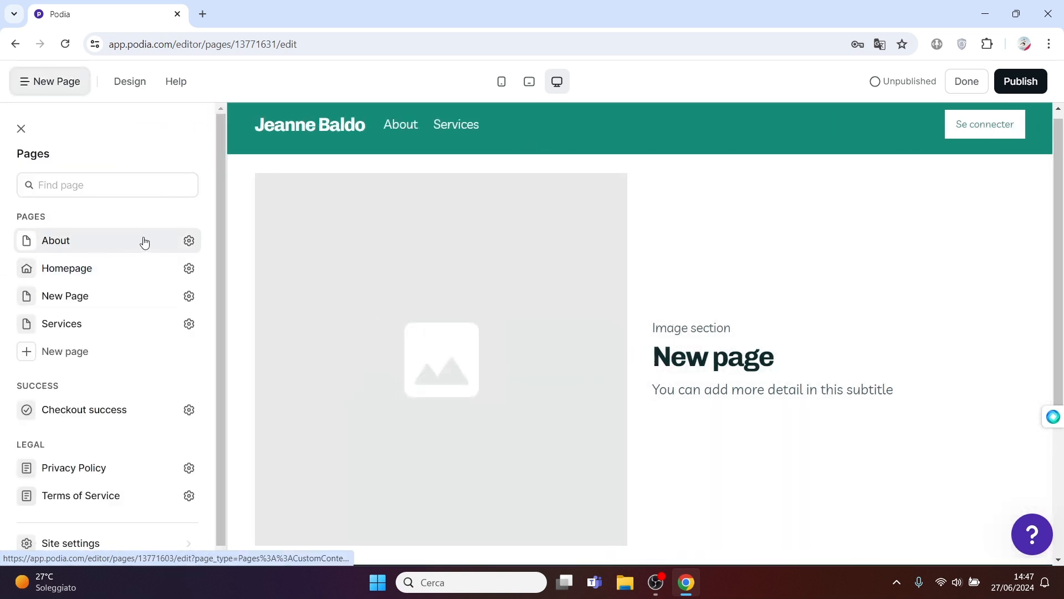
pyautogui.click(189, 240)
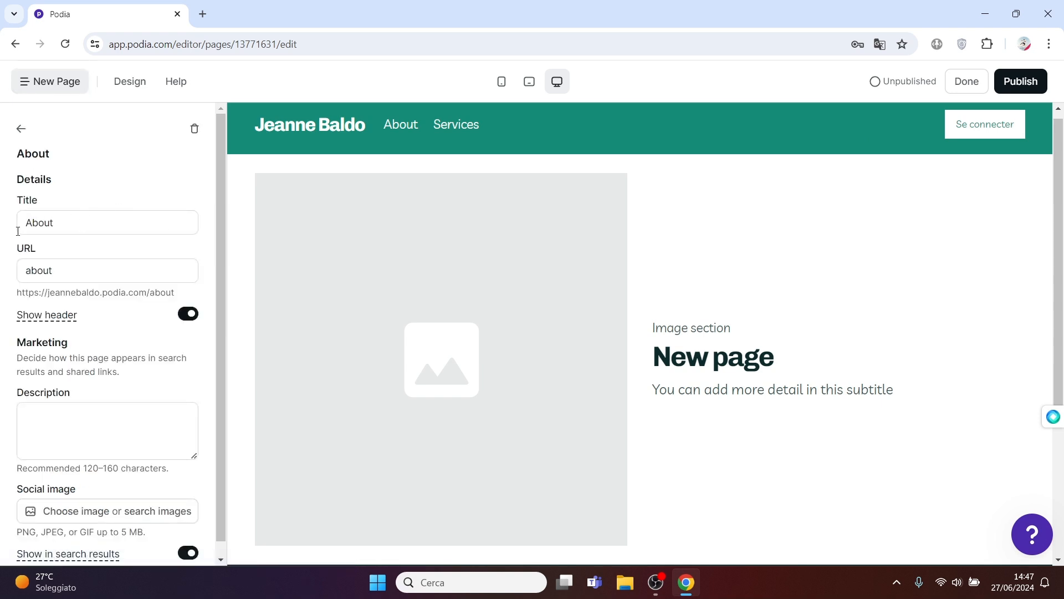
pyautogui.scroll(-1, 220, 233)
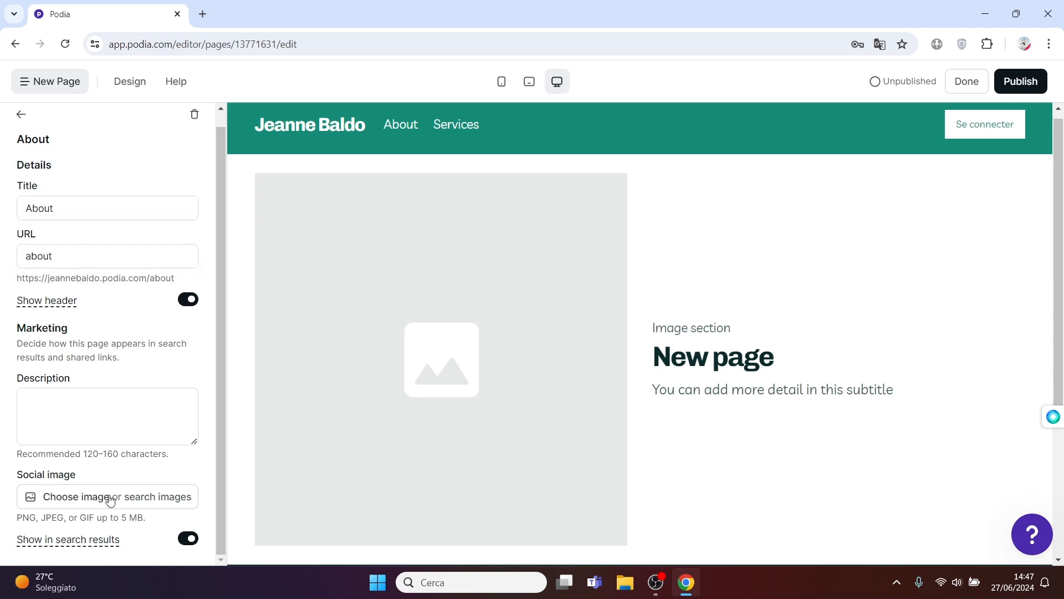
pyautogui.moveTo(220, 418); pyautogui.dragTo(217, 299)
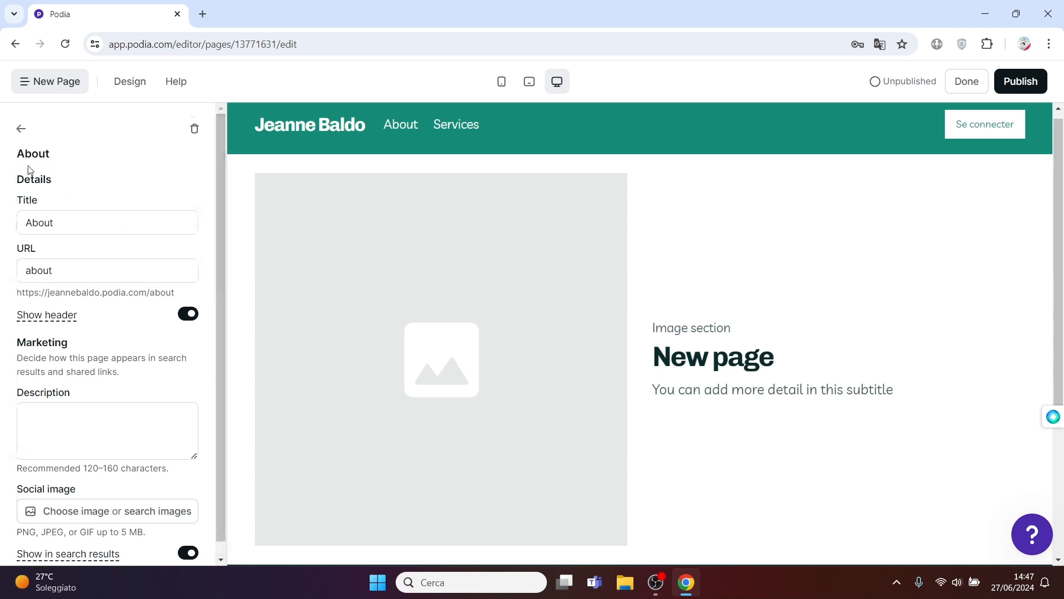
pyautogui.click(21, 129)
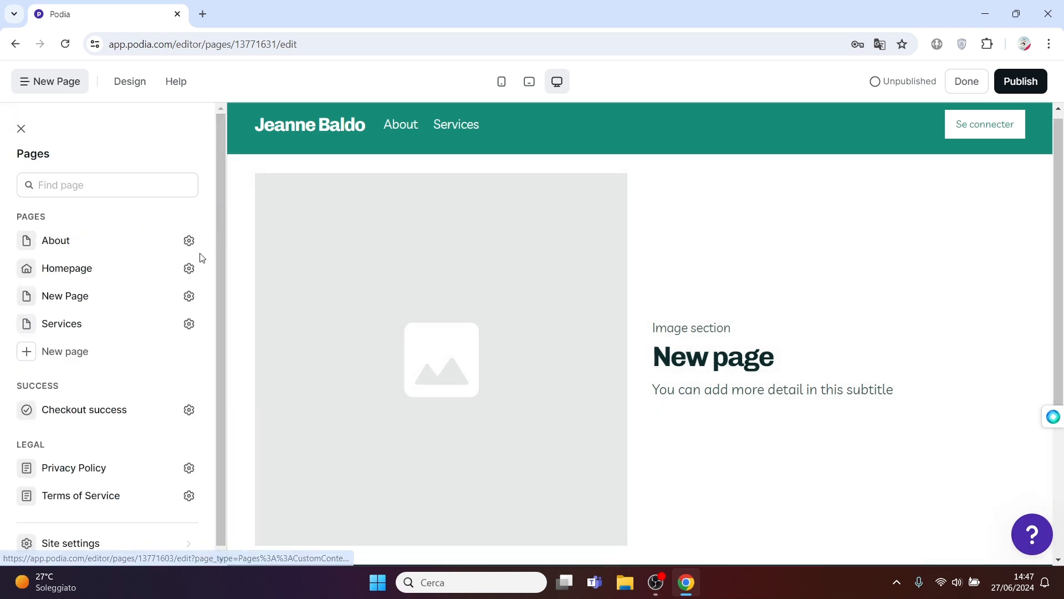
# - Review the site settings for homepage, marketing and popups, and close the page list
pyautogui.click(79, 547)
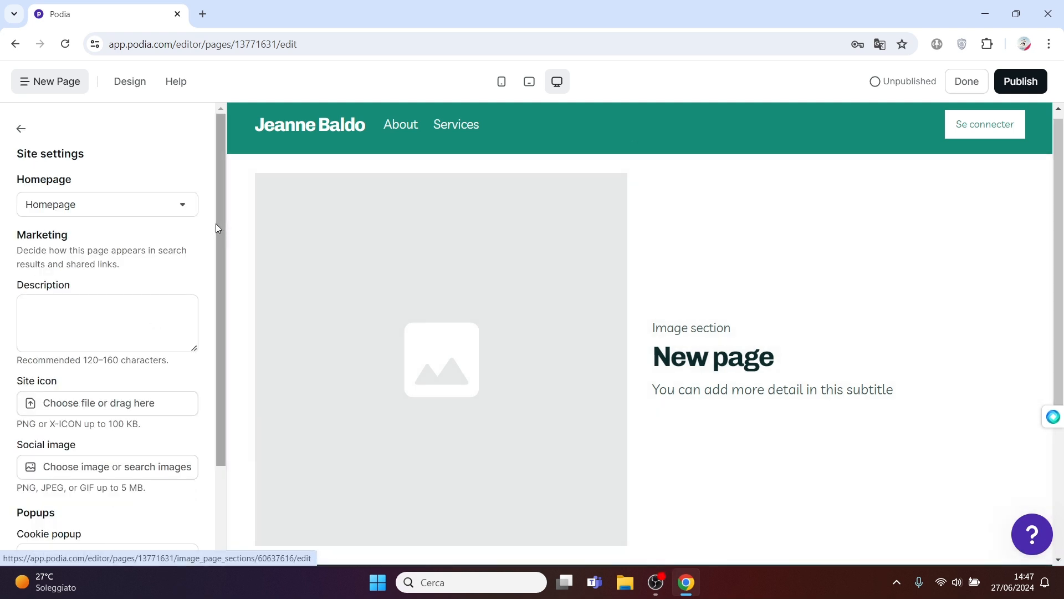
pyautogui.moveTo(221, 228); pyautogui.dragTo(220, 240)
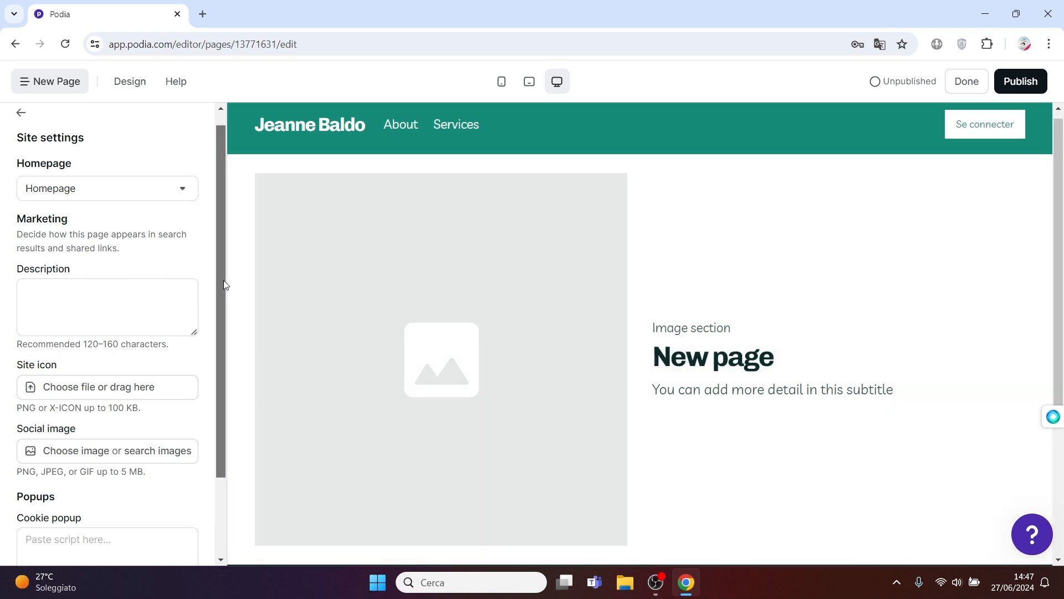
pyautogui.moveTo(224, 280); pyautogui.dragTo(212, 378)
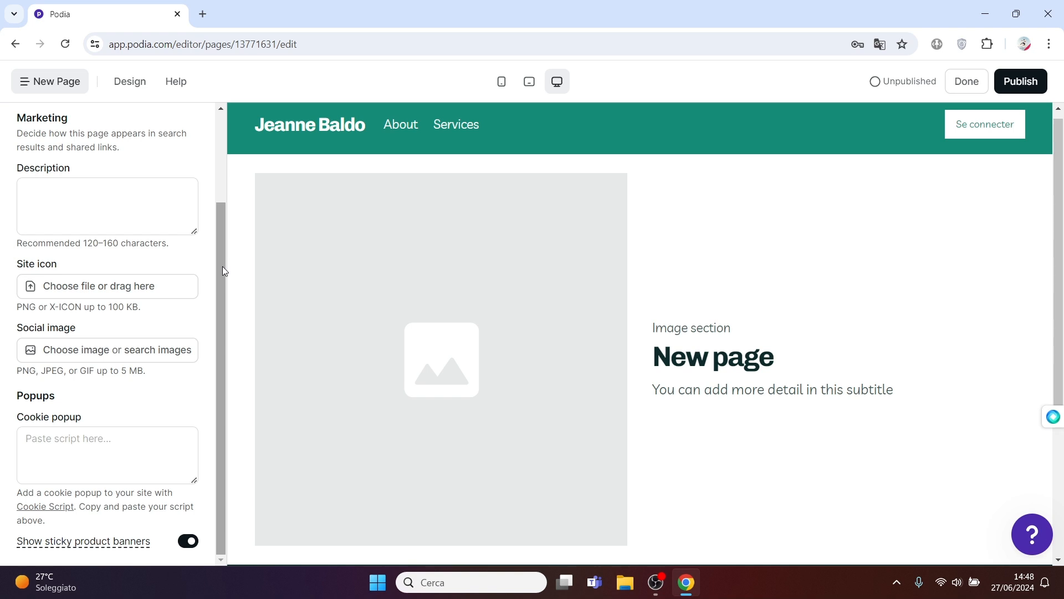
pyautogui.moveTo(224, 271); pyautogui.dragTo(230, 164)
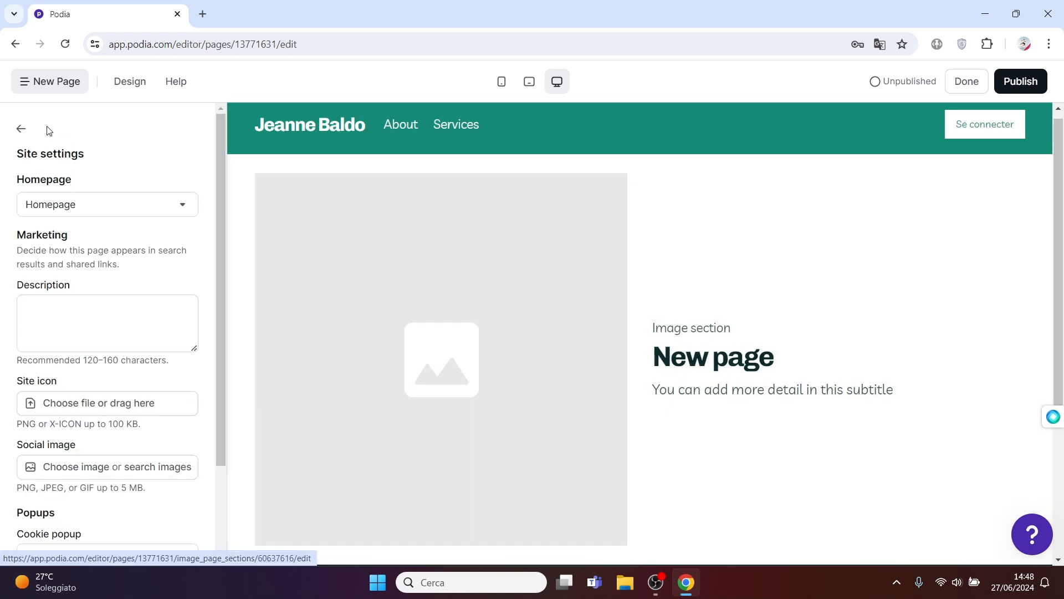
pyautogui.click(21, 129)
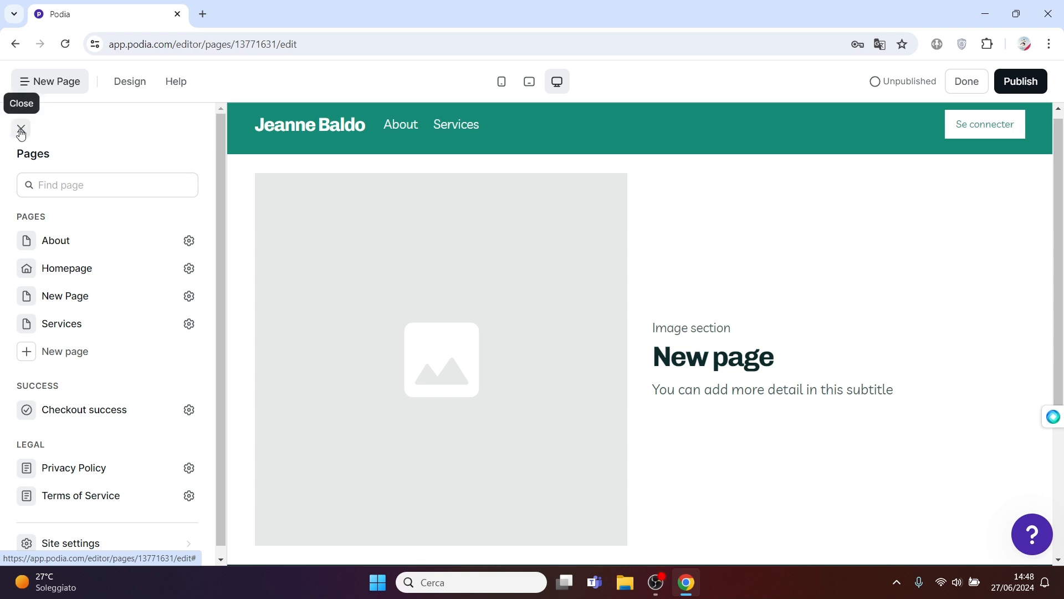
pyautogui.click(19, 131)
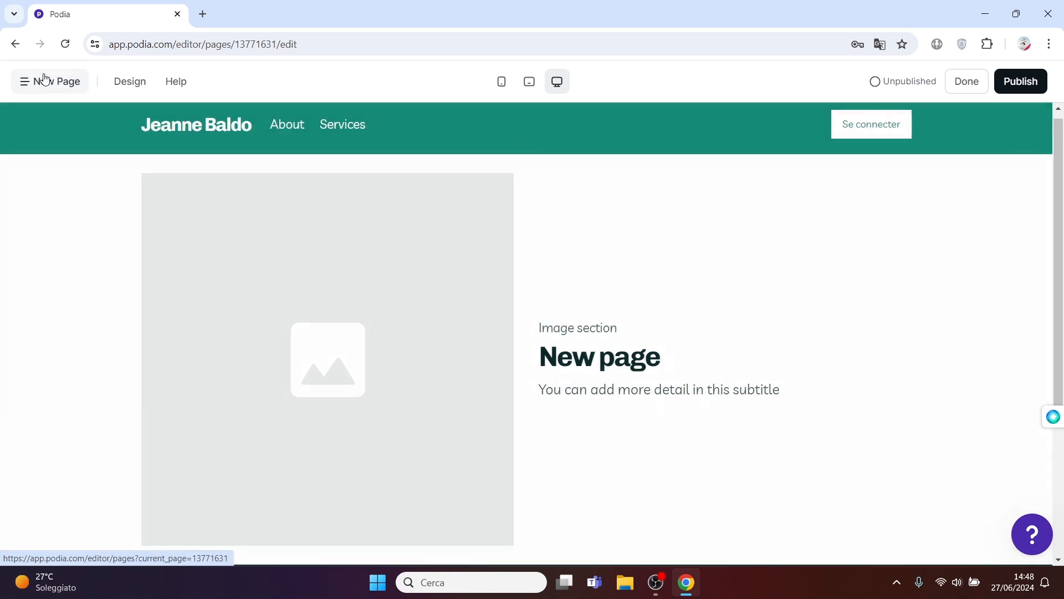
# - Review the site's color design options, including base colors and section themes
pyautogui.click(129, 83)
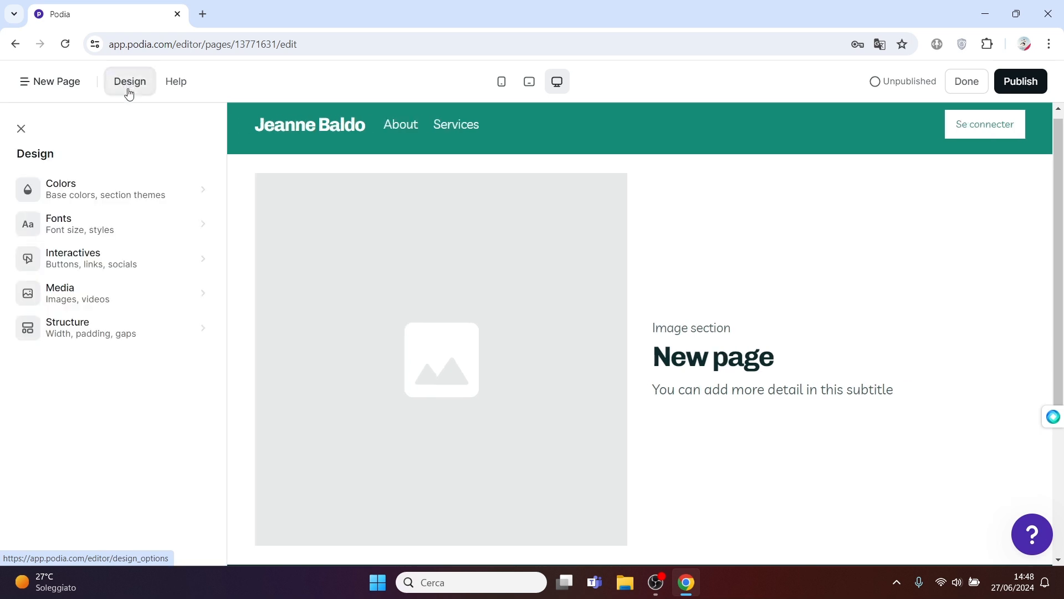
pyautogui.click(98, 197)
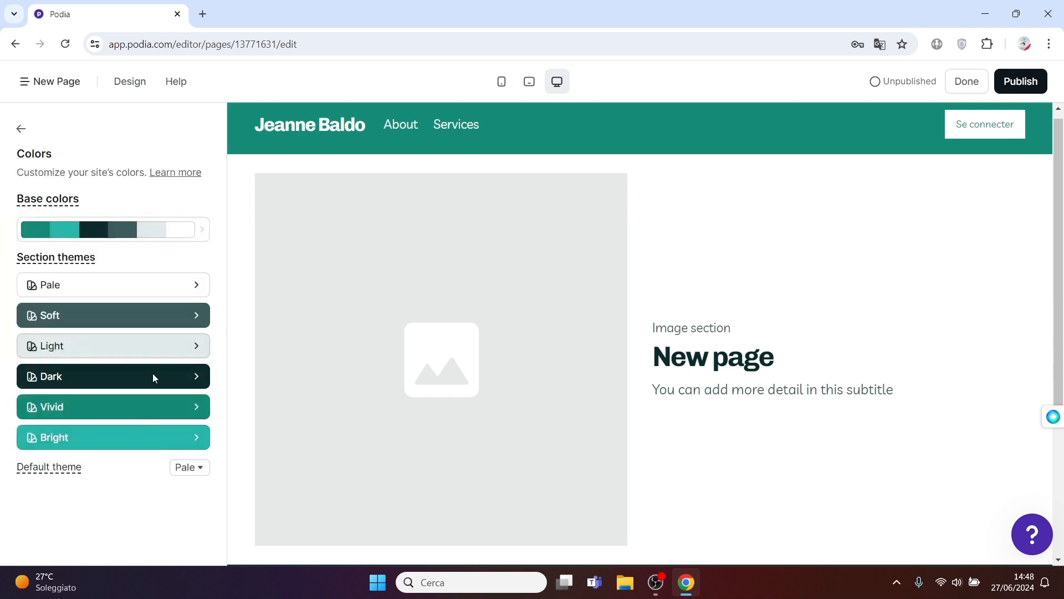
pyautogui.click(21, 133)
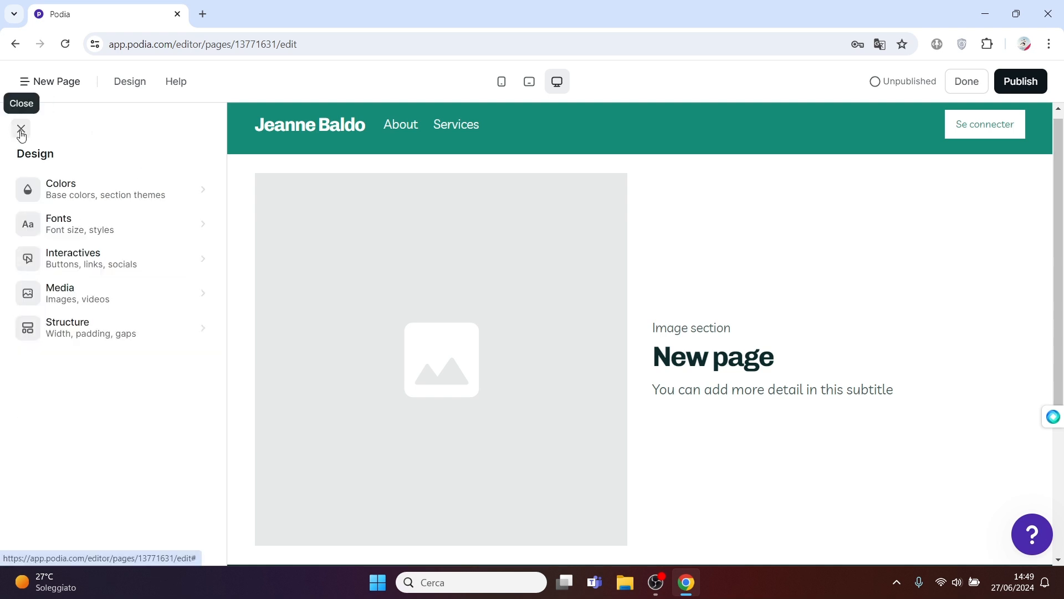
# - Review the site's font options, including the heading and paragraph styles, and return to the design overview
pyautogui.click(86, 230)
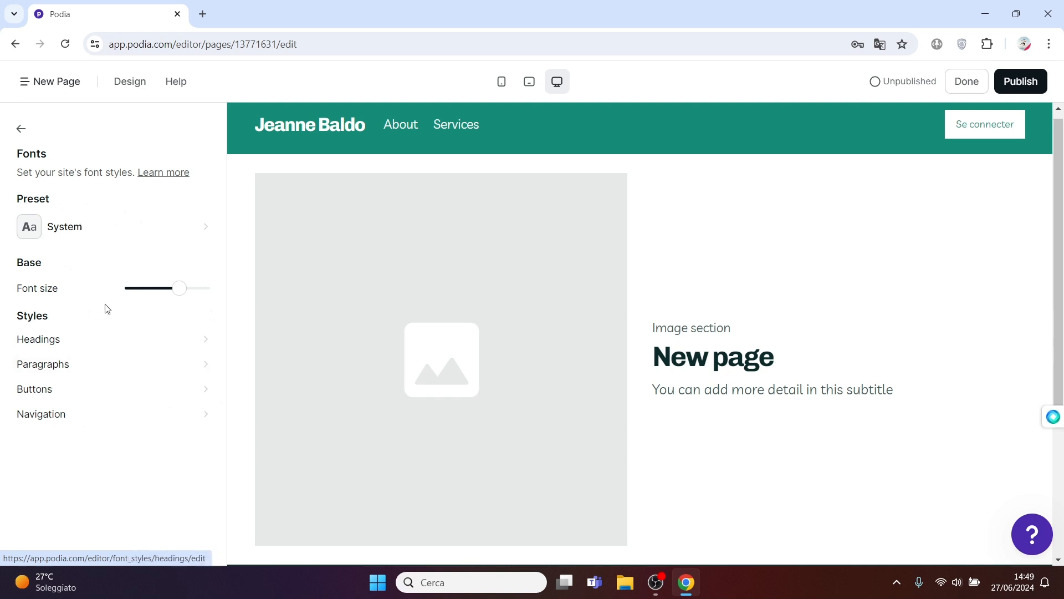
pyautogui.click(158, 340)
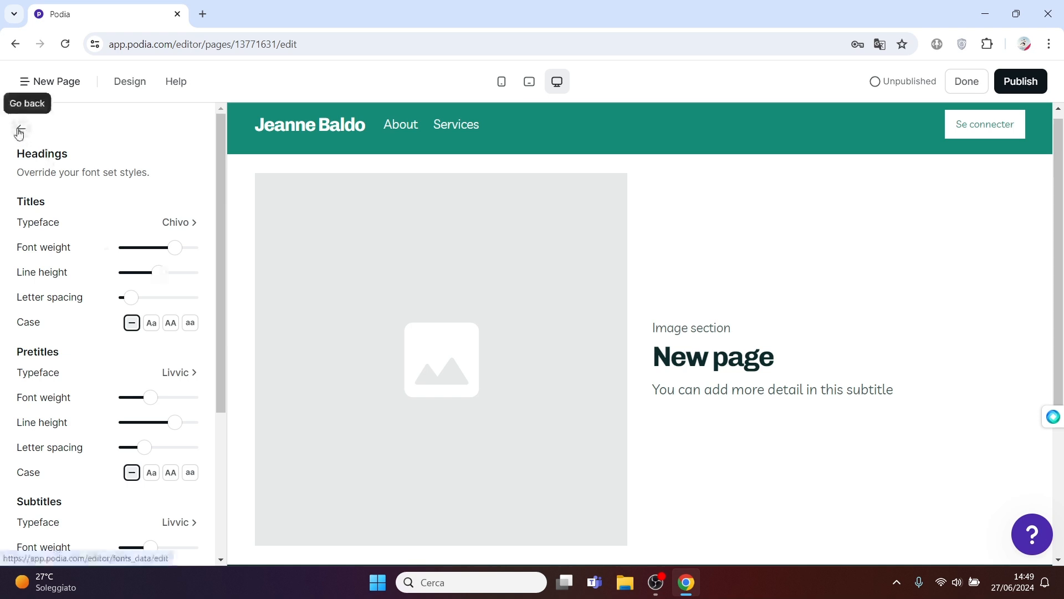
pyautogui.click(21, 129)
pyautogui.click(123, 372)
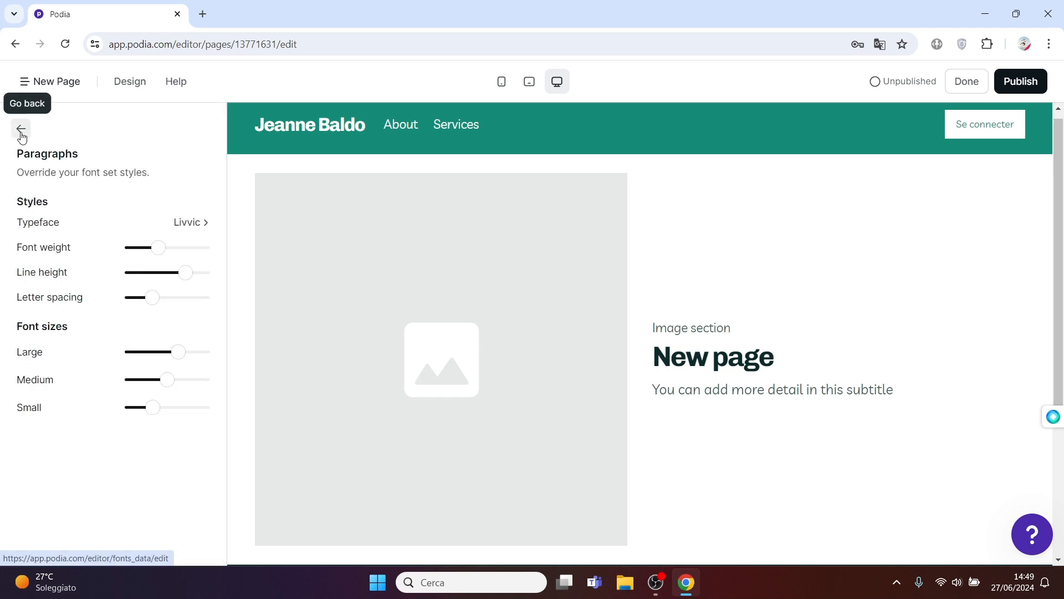
pyautogui.click(21, 133)
pyautogui.click(22, 131)
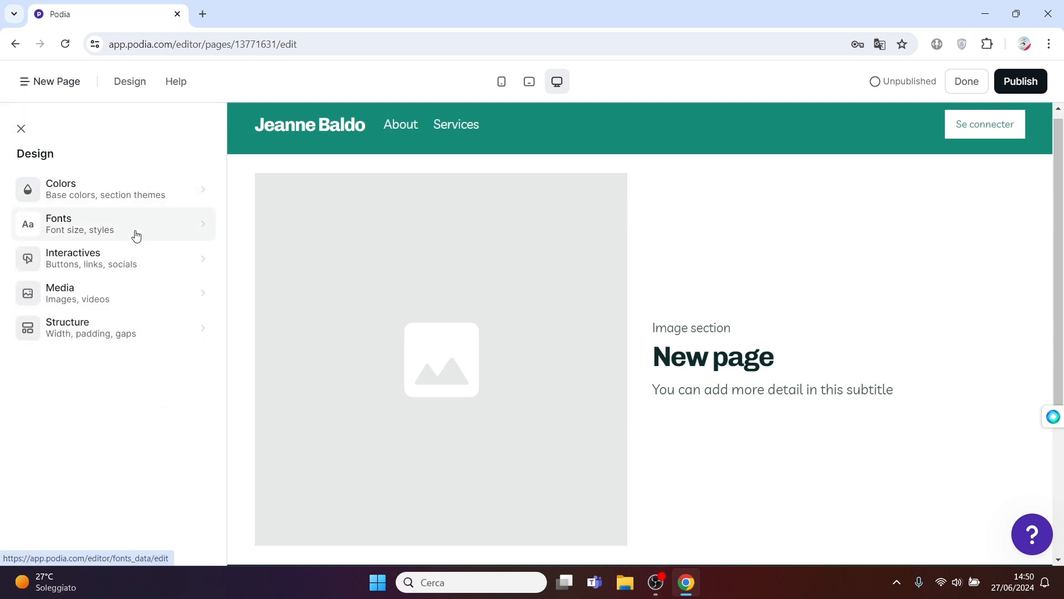
# - Set the site's image corners to Large in the media design options and return to the design overview
pyautogui.click(114, 293)
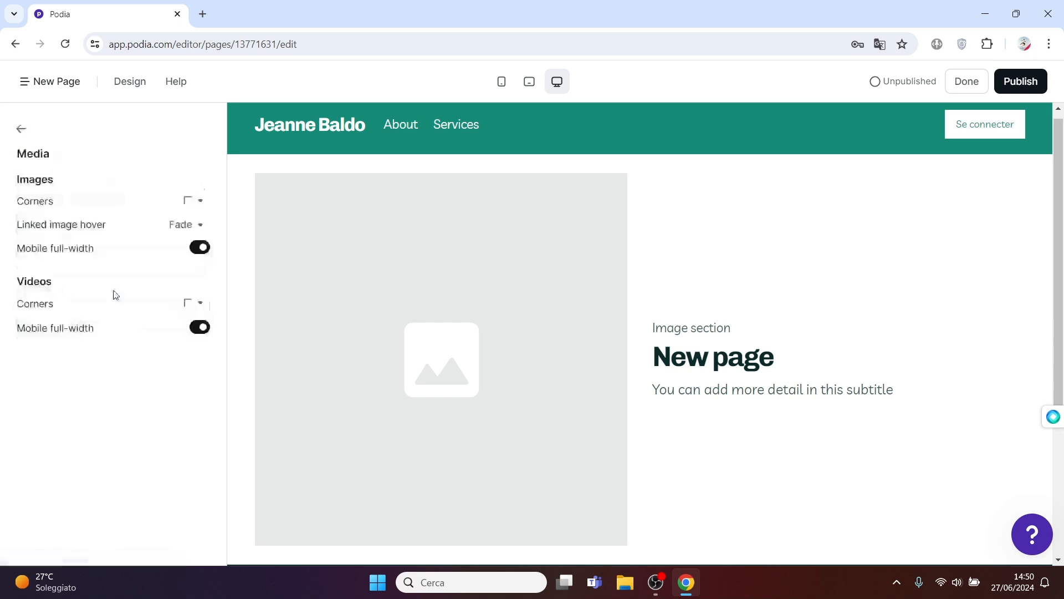
pyautogui.click(200, 203)
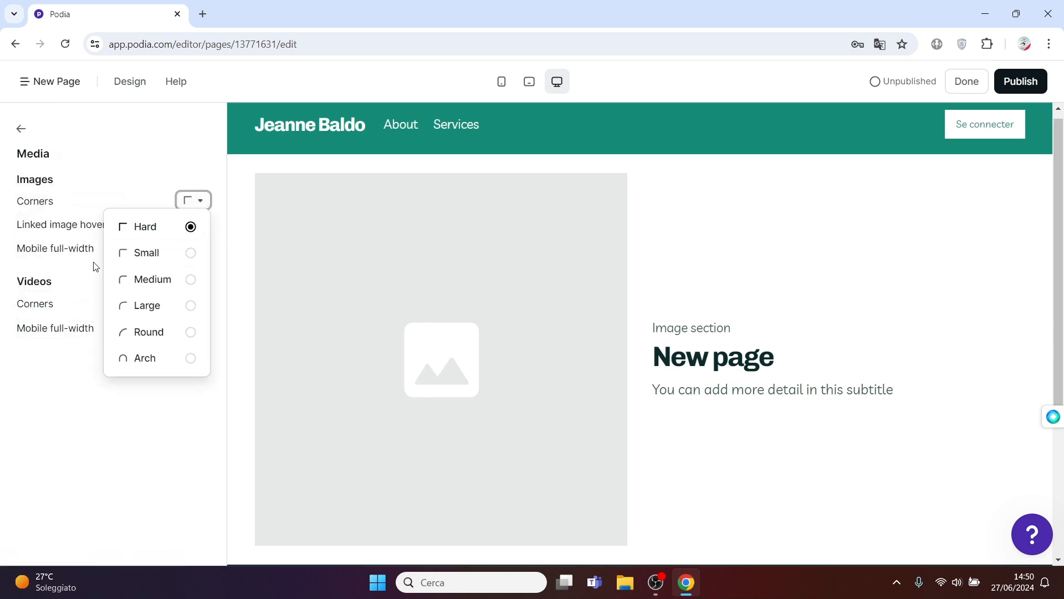
pyautogui.click(142, 306)
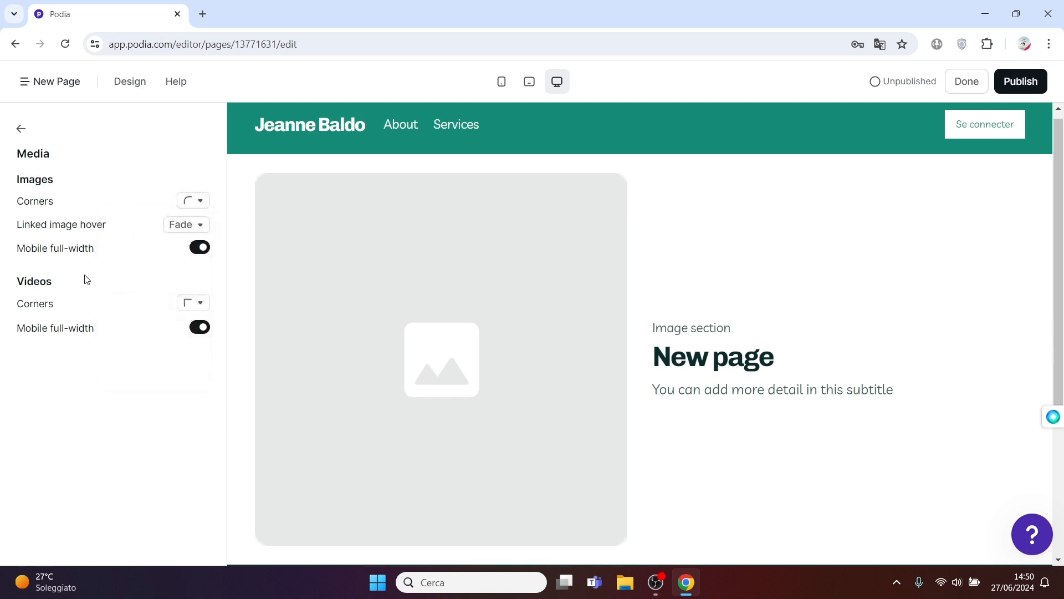
pyautogui.click(22, 129)
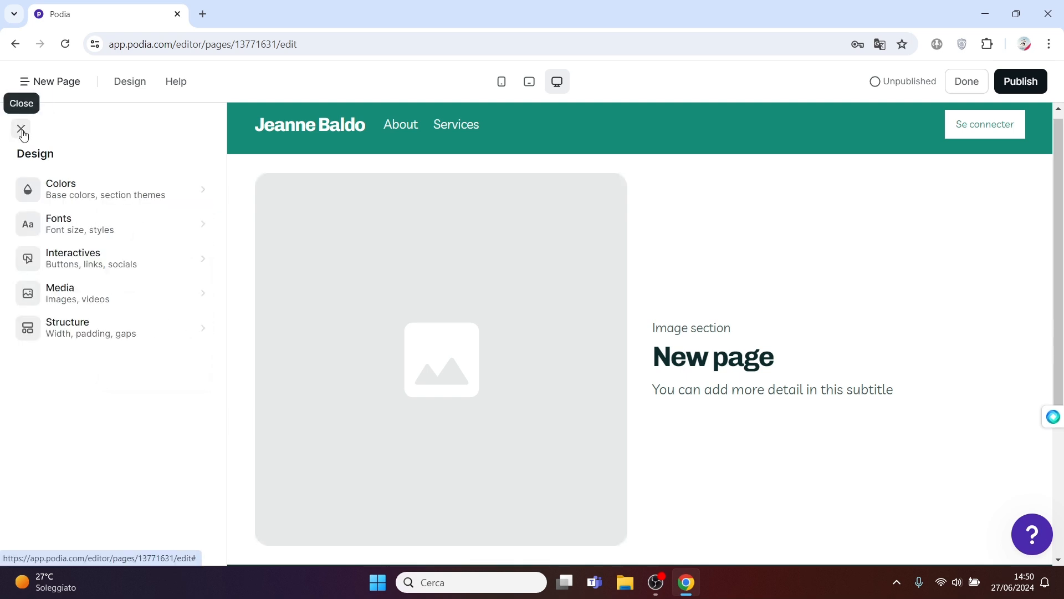
# - Review the site's structure options, including section width, padding and card styling, and close the design settings
pyautogui.click(88, 329)
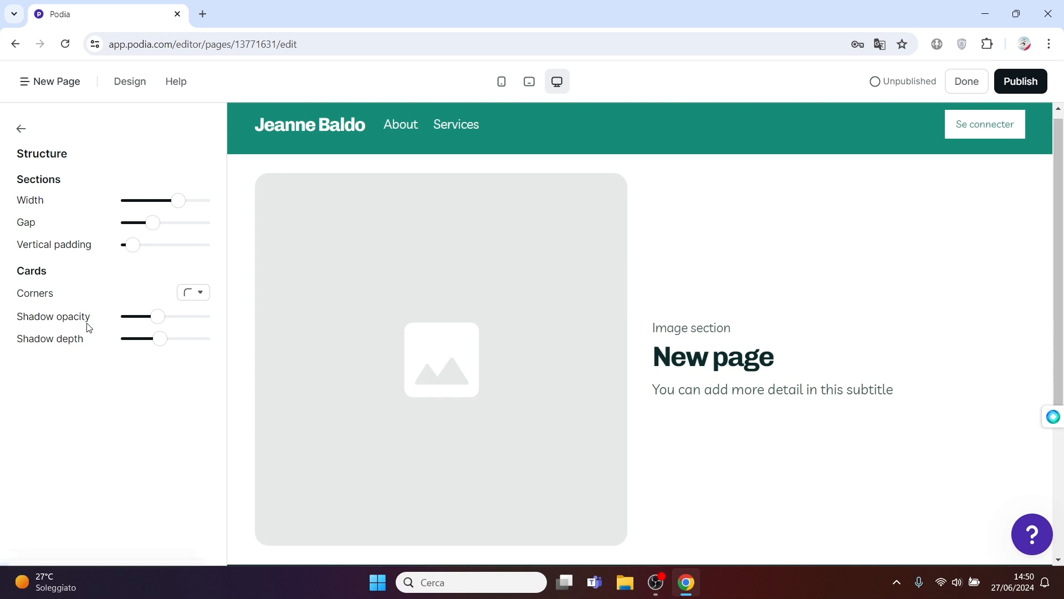
pyautogui.moveTo(178, 205)
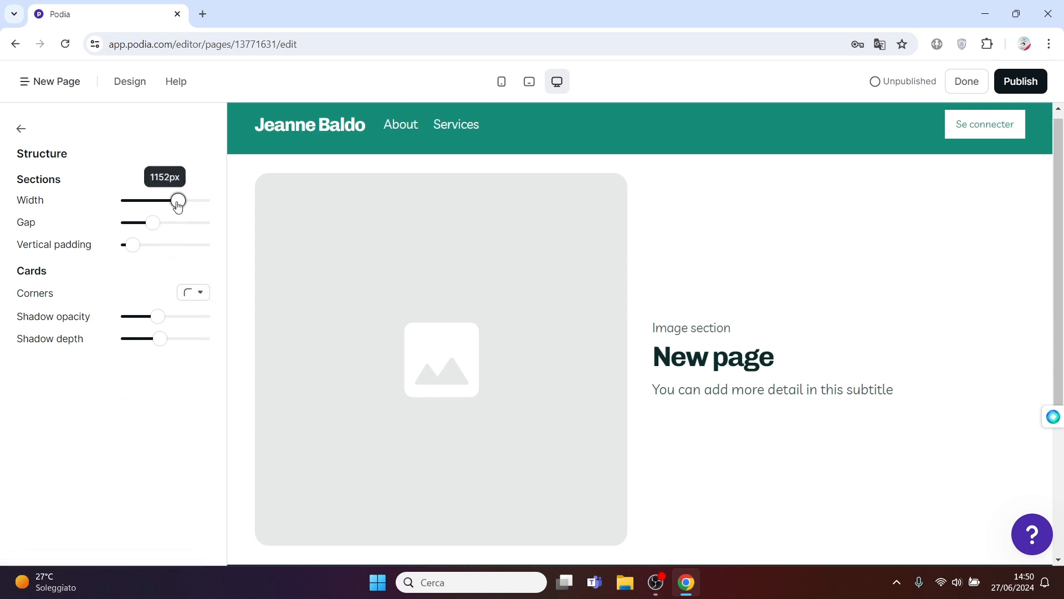
pyautogui.moveTo(178, 205)
pyautogui.mouseDown()
pyautogui.moveTo(159, 203)
pyautogui.moveTo(178, 203)
pyautogui.mouseUp()
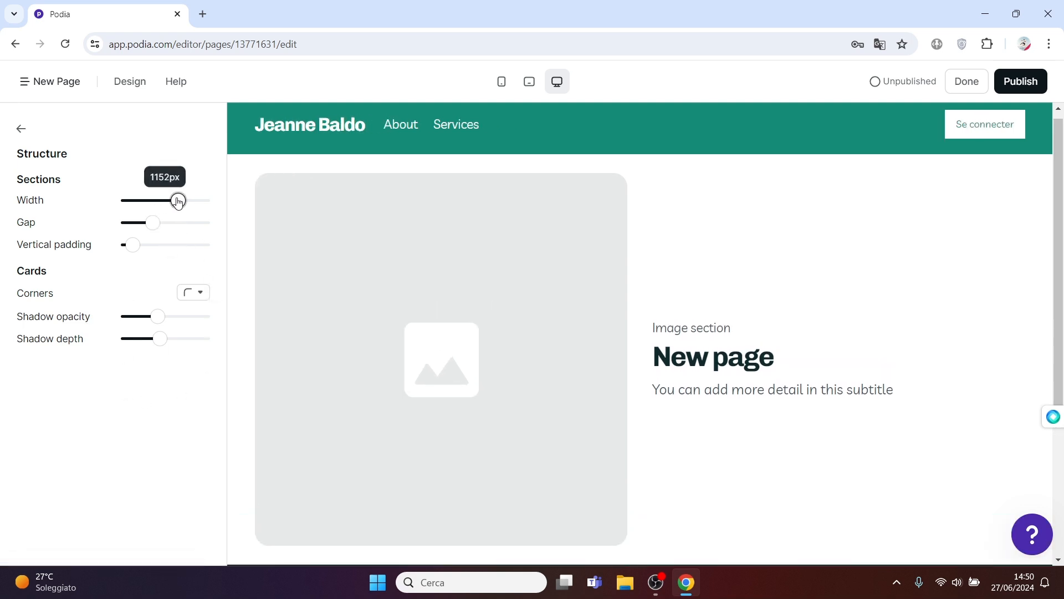
pyautogui.click(26, 130)
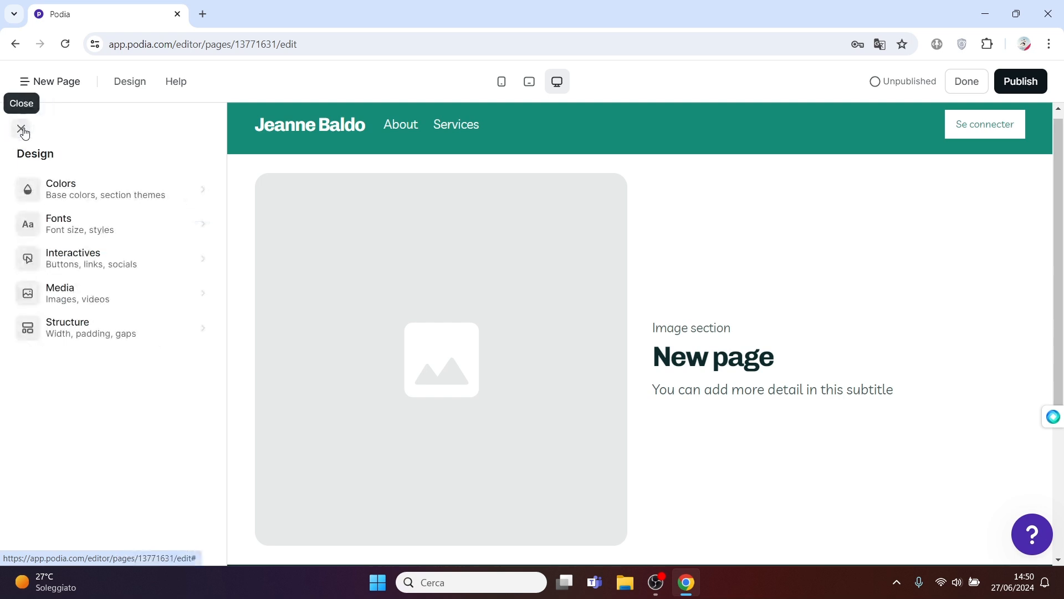
pyautogui.click(24, 132)
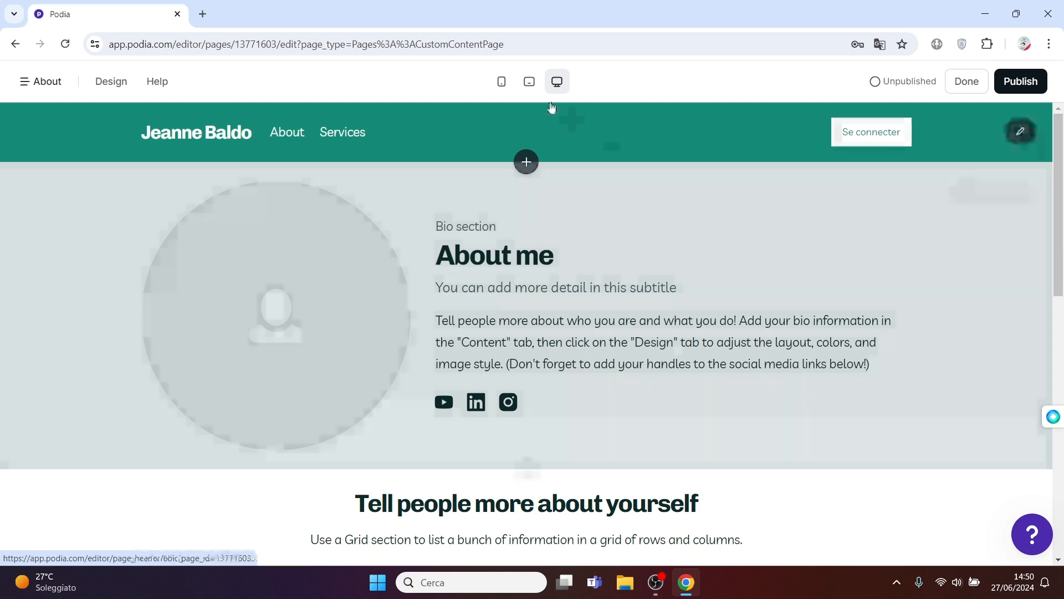
# - Preview the About page in the mobile, tablet and desktop layouts, ending on desktop
pyautogui.click(505, 86)
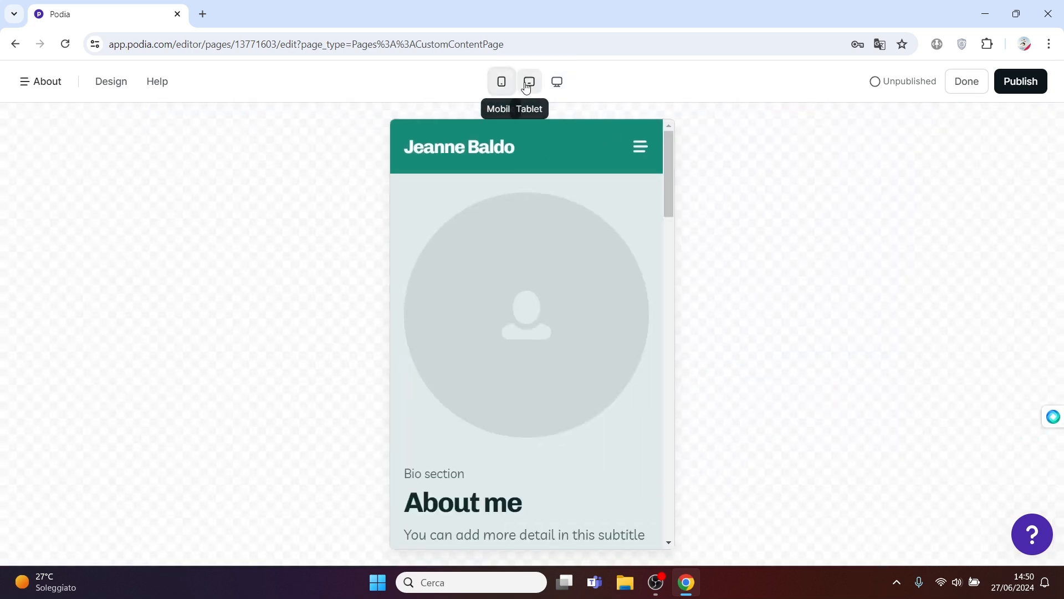
pyautogui.click(529, 83)
pyautogui.click(555, 83)
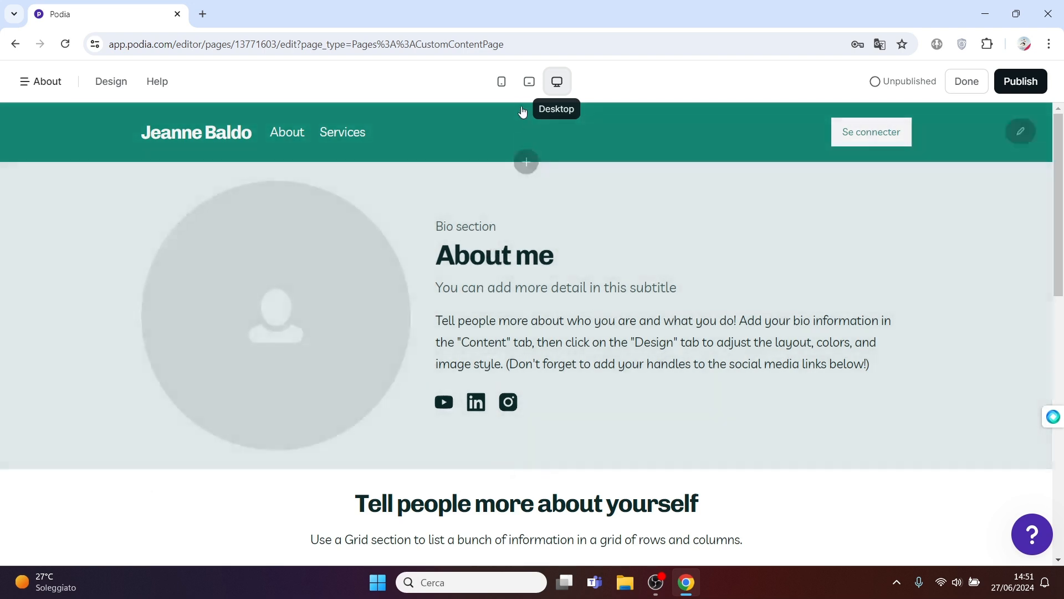
pyautogui.click(529, 83)
pyautogui.click(501, 83)
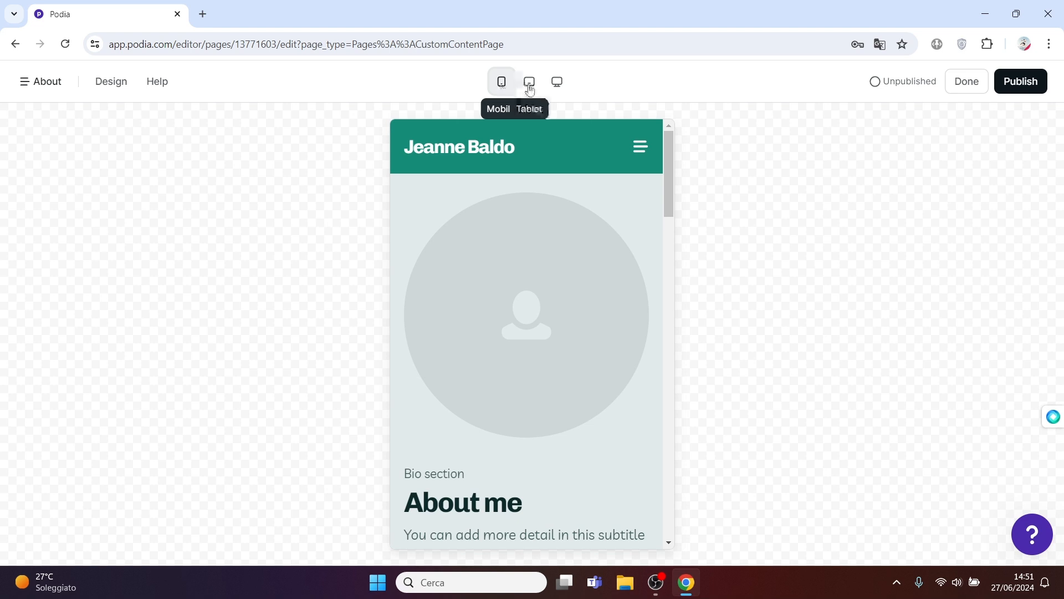
pyautogui.click(557, 84)
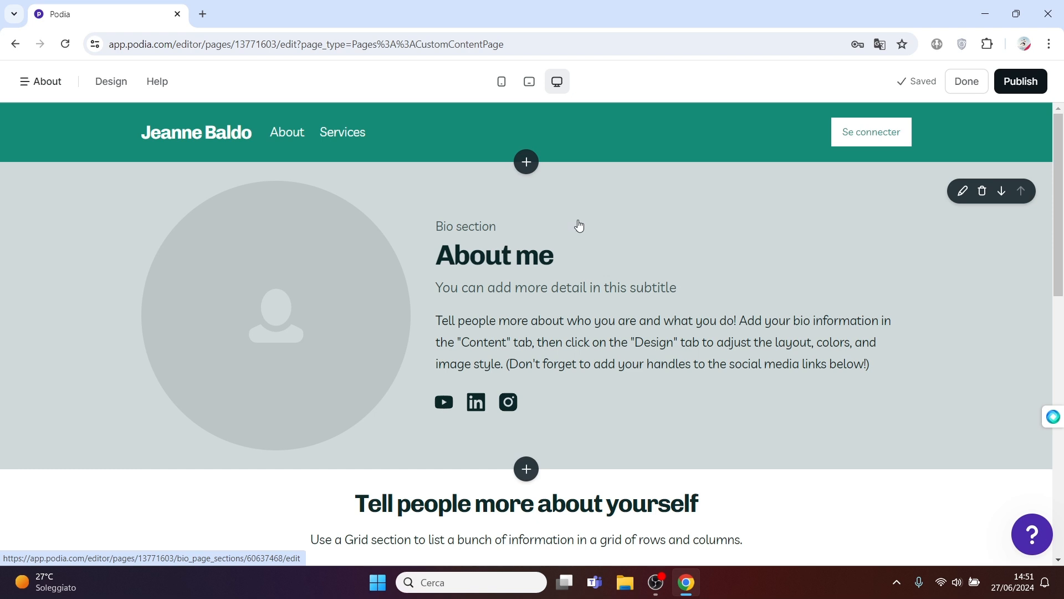
# - Review the Bio section's content settings, from image and title to text and social links, and close them
pyautogui.click(573, 239)
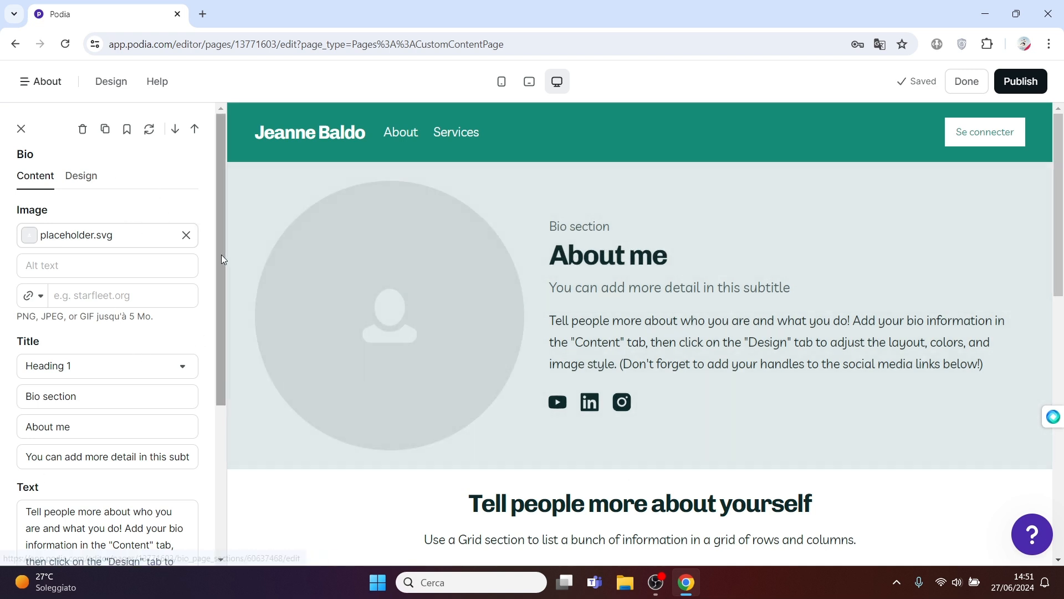
pyautogui.moveTo(221, 254); pyautogui.dragTo(216, 395)
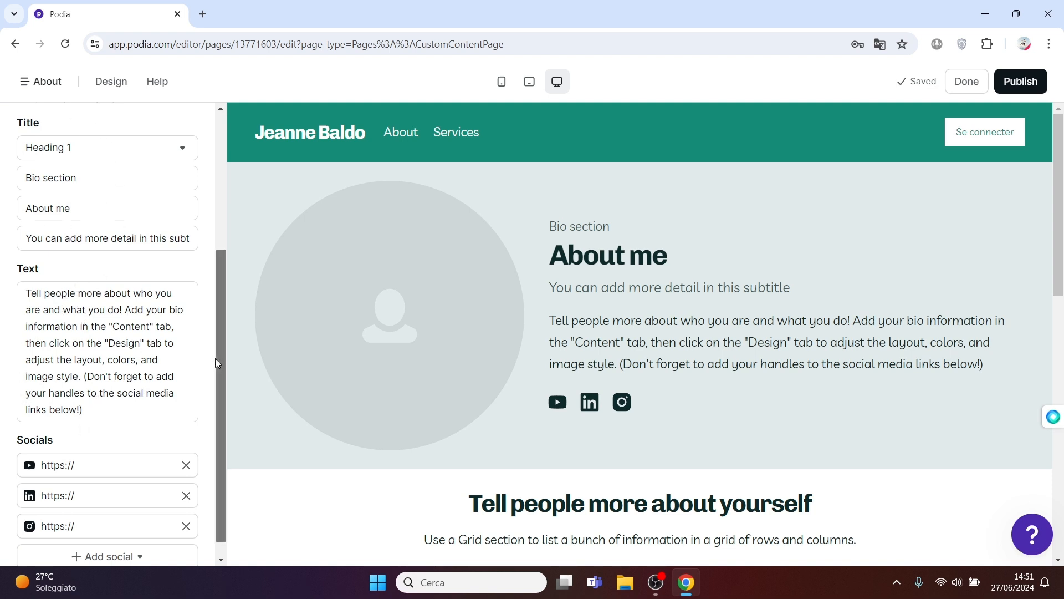
pyautogui.scroll(-1, 215, 358)
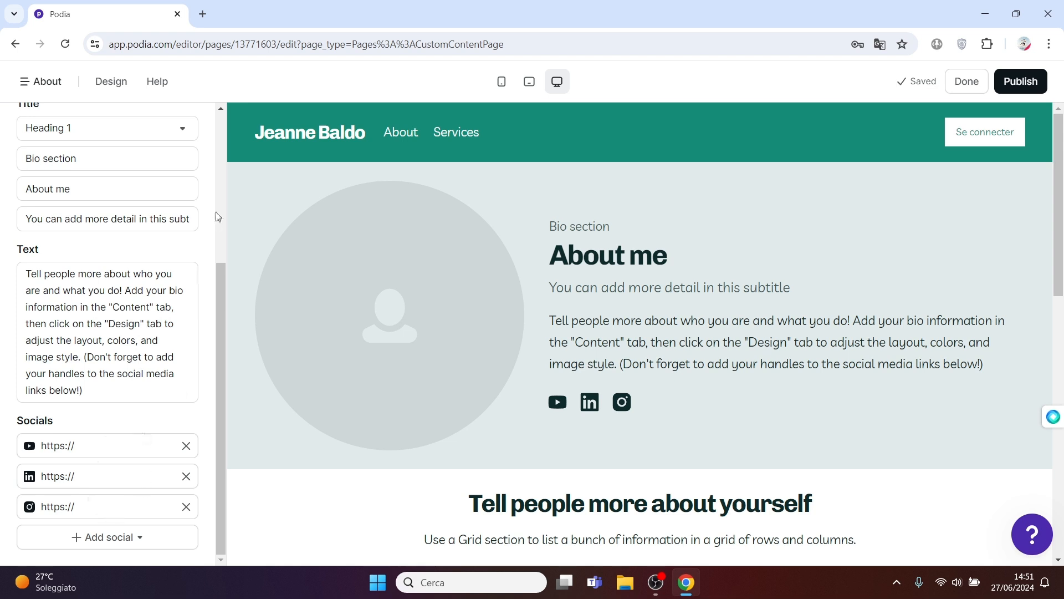
pyautogui.moveTo(220, 287); pyautogui.dragTo(224, 87)
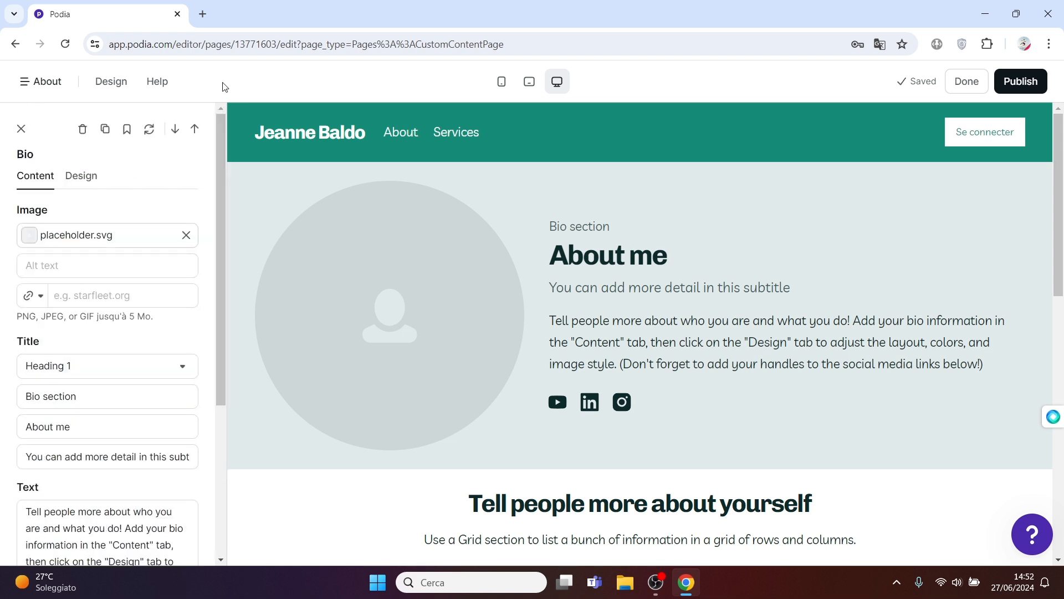
pyautogui.click(21, 128)
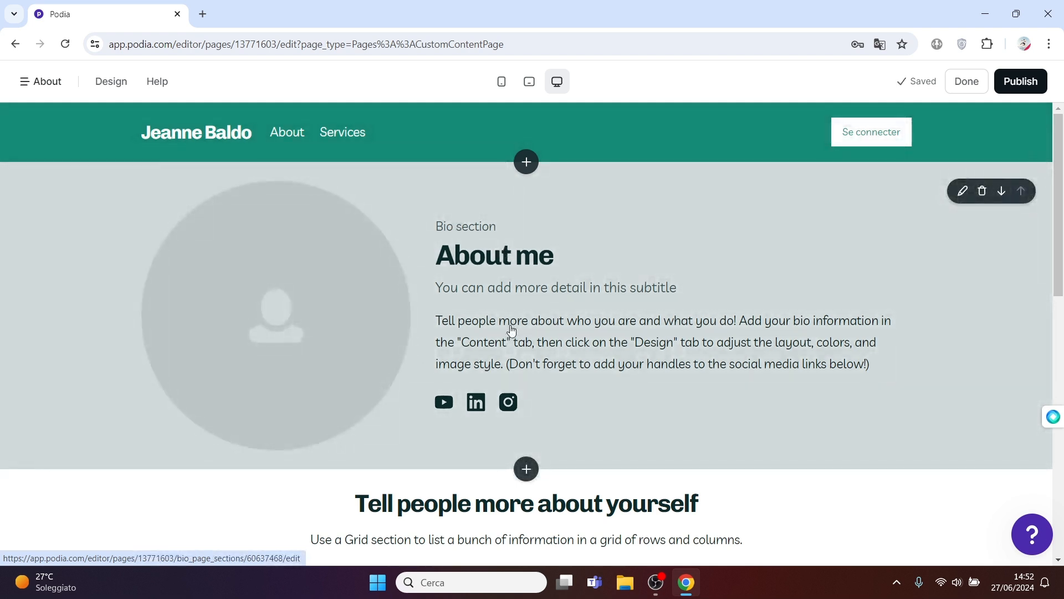
# - Move the Bio section one place down, and restore the order by moving the "Tell people more about yourself" section down
pyautogui.click(511, 330)
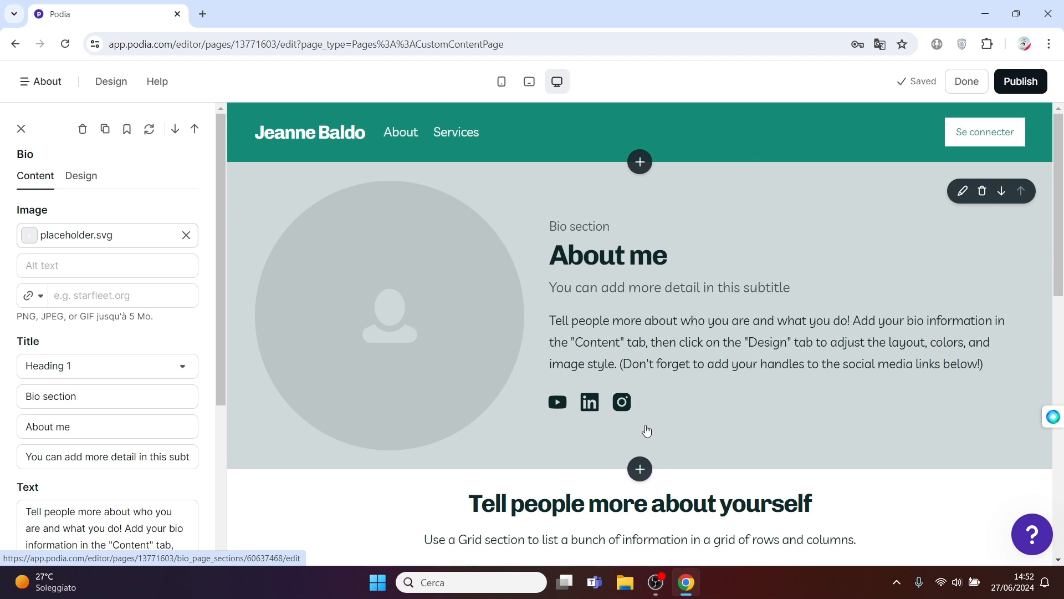
pyautogui.click(1001, 191)
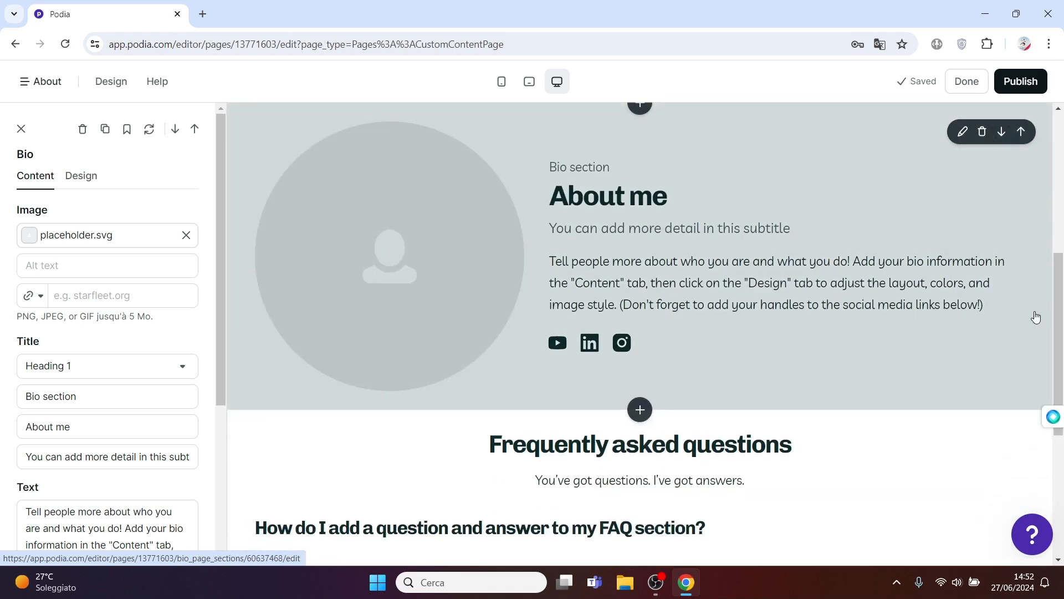
pyautogui.scroll(1, 1060, 254)
pyautogui.scroll(5, 1062, 253)
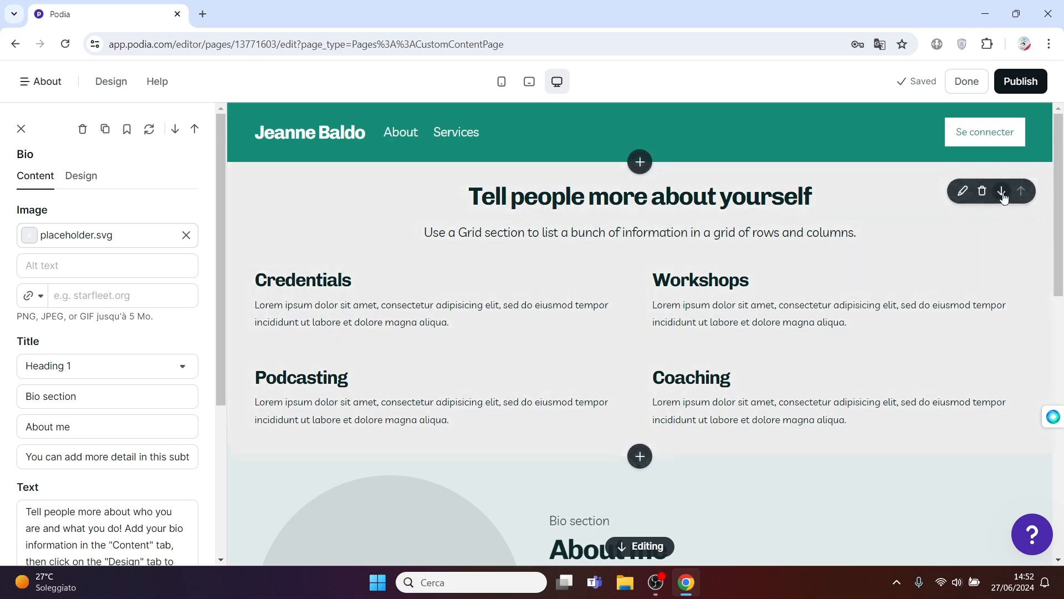
pyautogui.click(1001, 190)
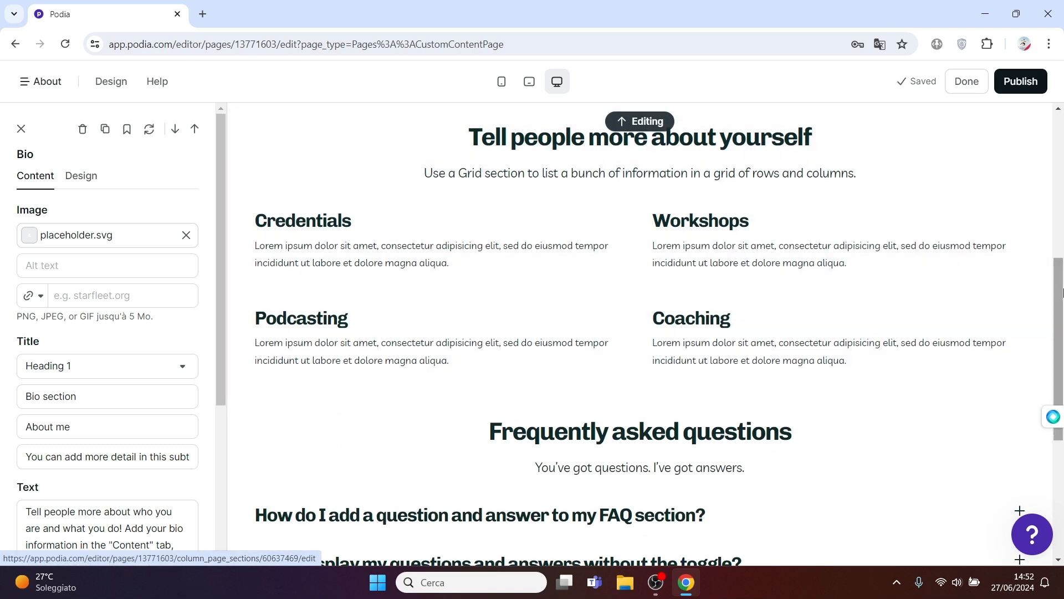
# - Insert an Image section between the Bio section and the "Tell people more about yourself" section
pyautogui.scroll(5, 1062, 180)
pyautogui.scroll(1, 1062, 180)
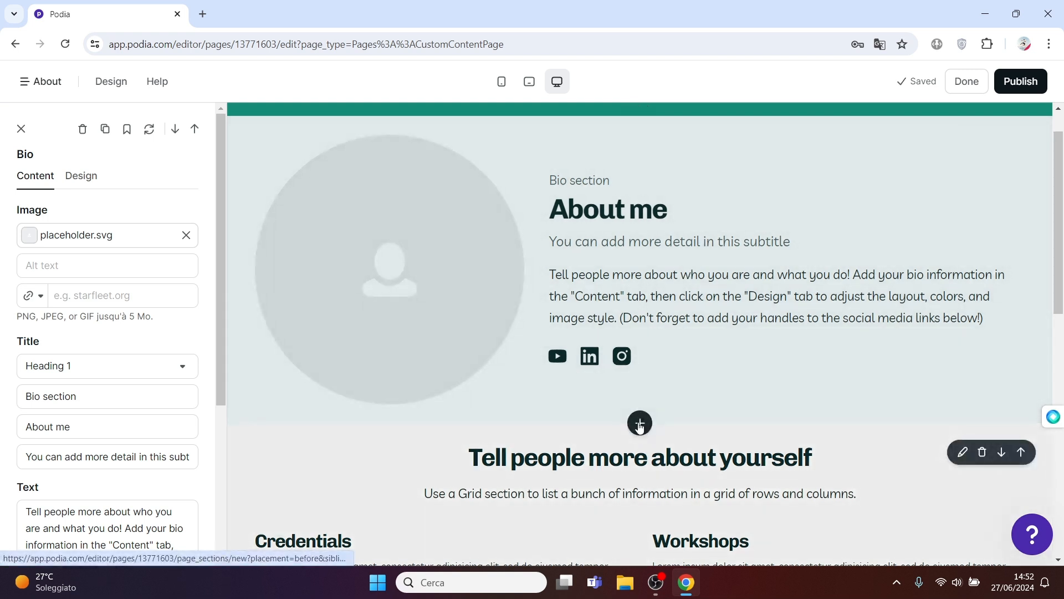
pyautogui.click(640, 424)
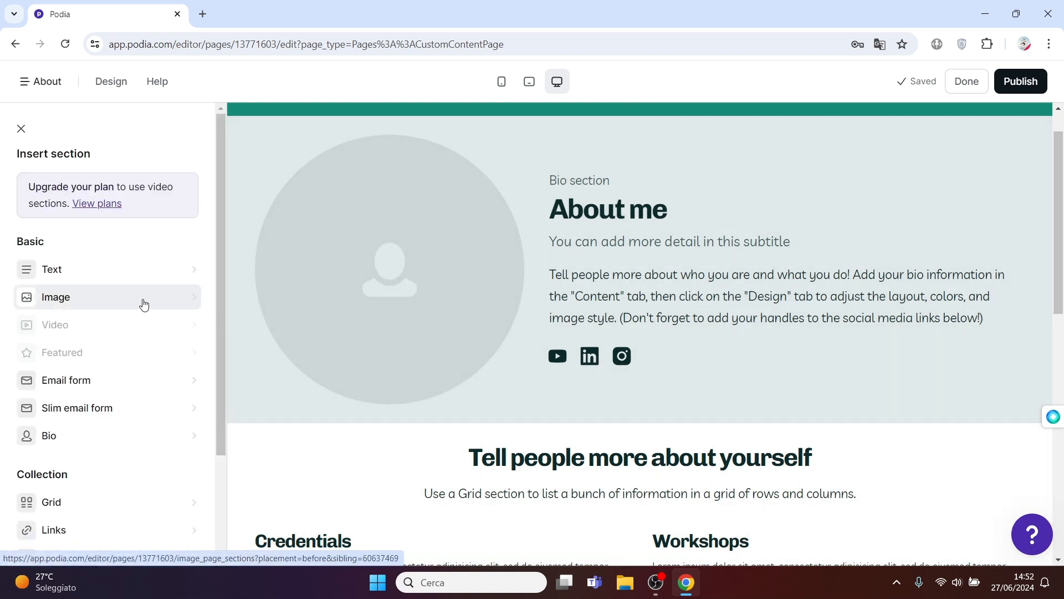
pyautogui.click(141, 304)
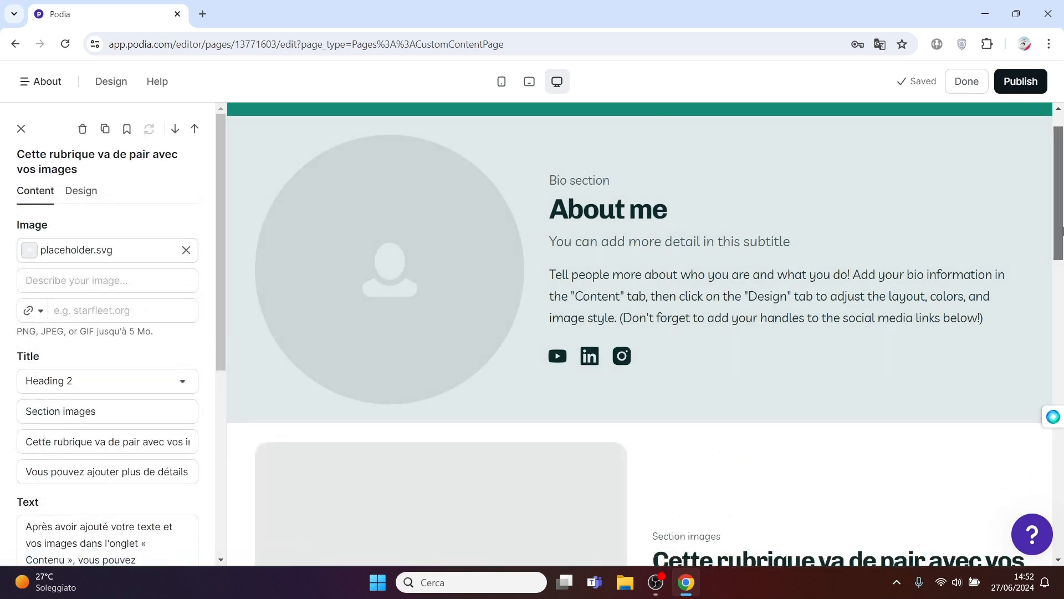
# - Insert an FAQs section between the image section and the "Tell people more about yourself" section
pyautogui.moveTo(1061, 230); pyautogui.dragTo(1040, 366)
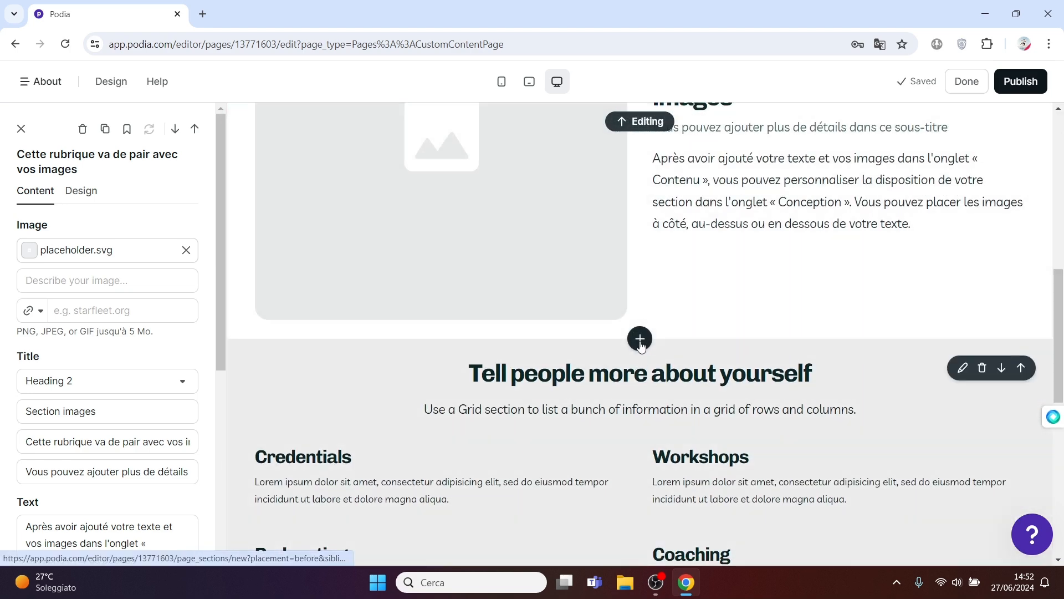
pyautogui.click(640, 340)
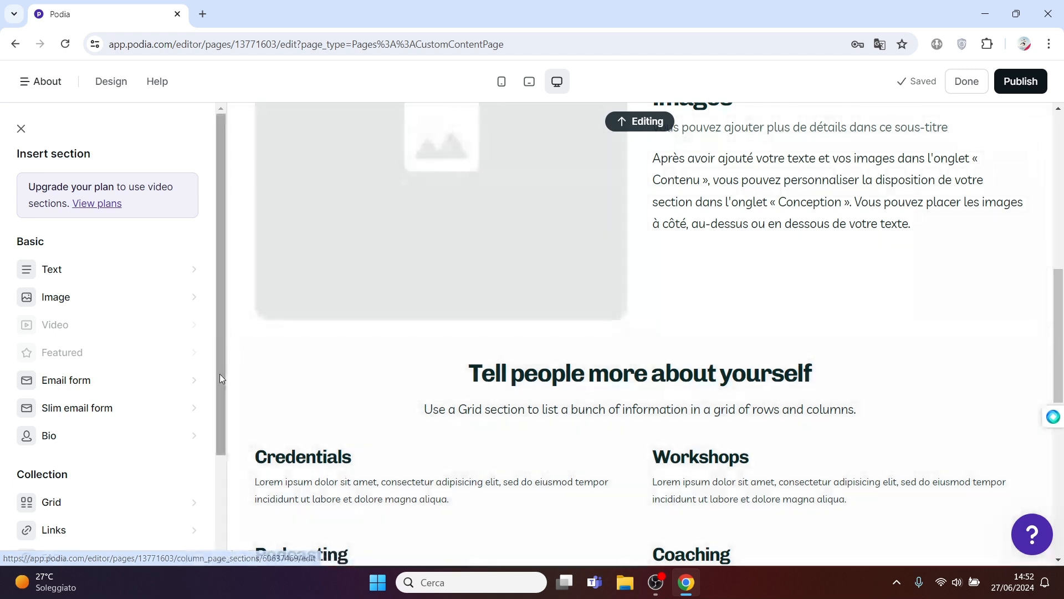
pyautogui.moveTo(220, 374); pyautogui.dragTo(214, 488)
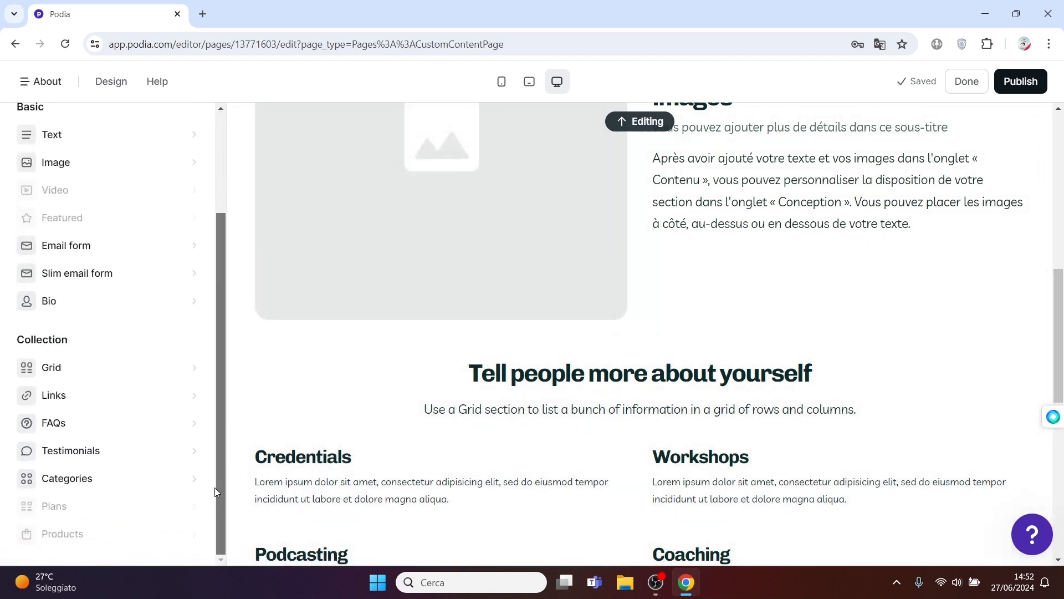
pyautogui.click(129, 428)
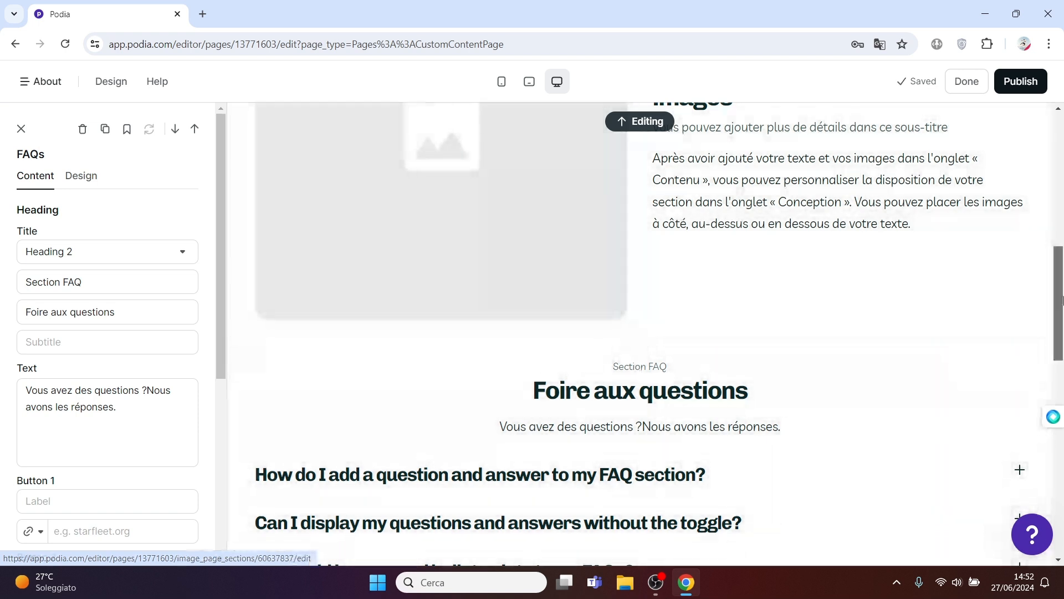
# - Move the "Foire aux questions" section up above the image section and check the order from the page top
pyautogui.moveTo(1061, 299); pyautogui.dragTo(1062, 325)
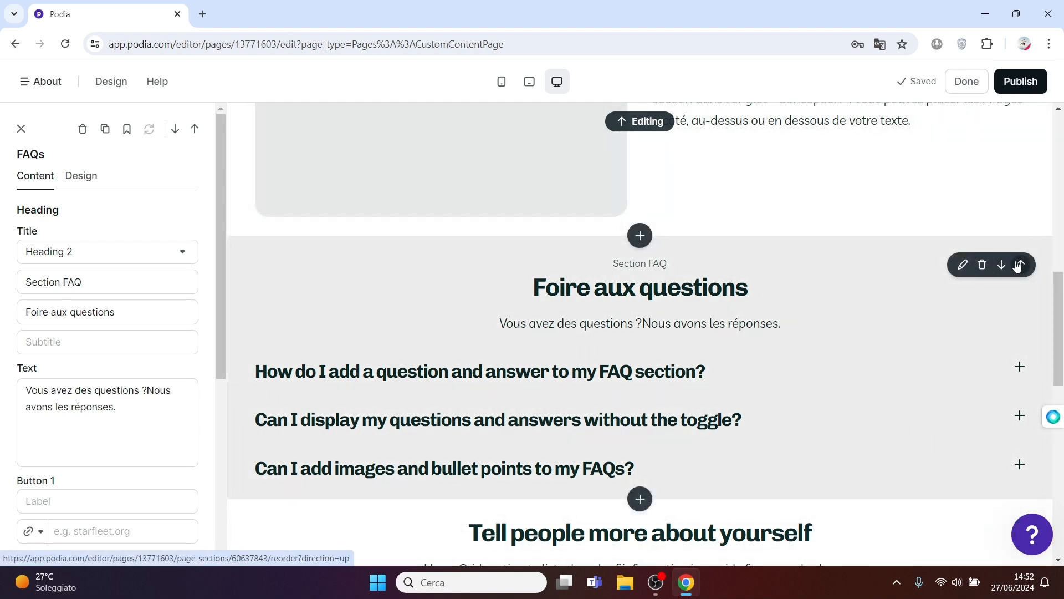
pyautogui.click(1020, 265)
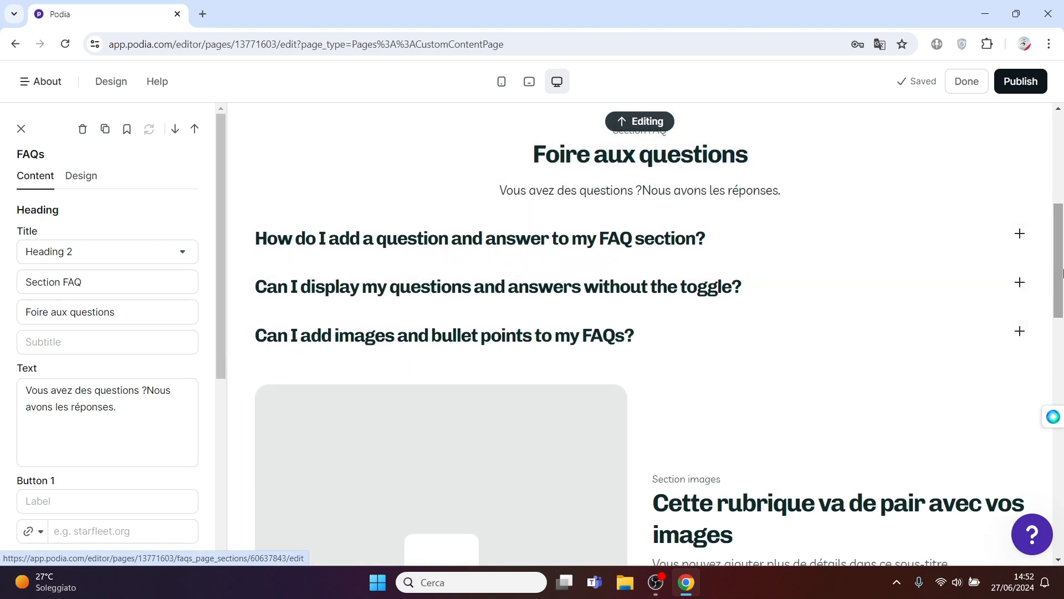
pyautogui.moveTo(1062, 260); pyautogui.dragTo(1062, 161)
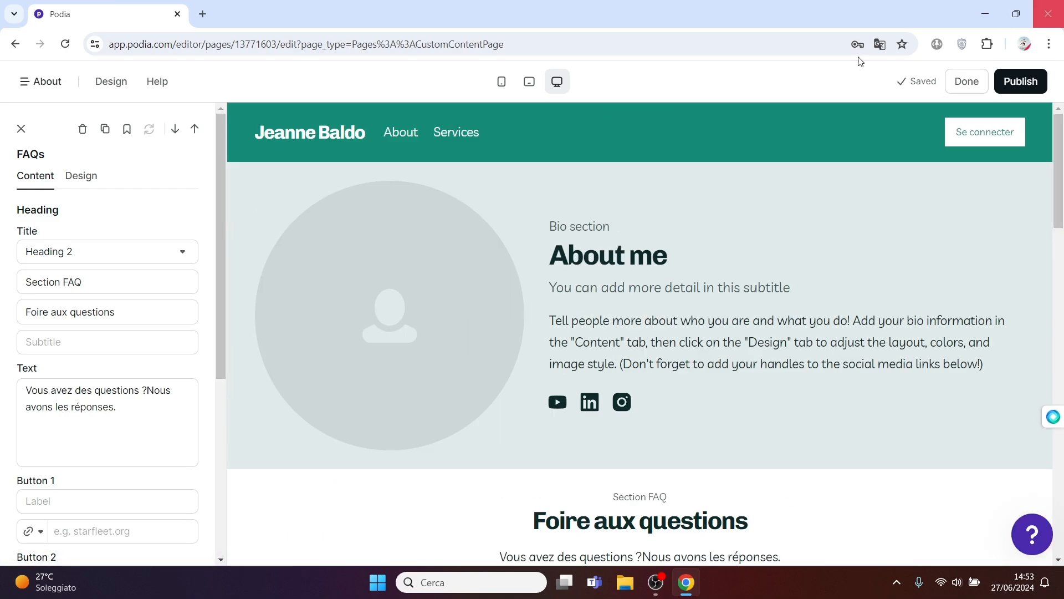
# - Close the FAQs settings and look through the page list, the header settings and the Bio section's settings
pyautogui.click(20, 134)
pyautogui.click(25, 83)
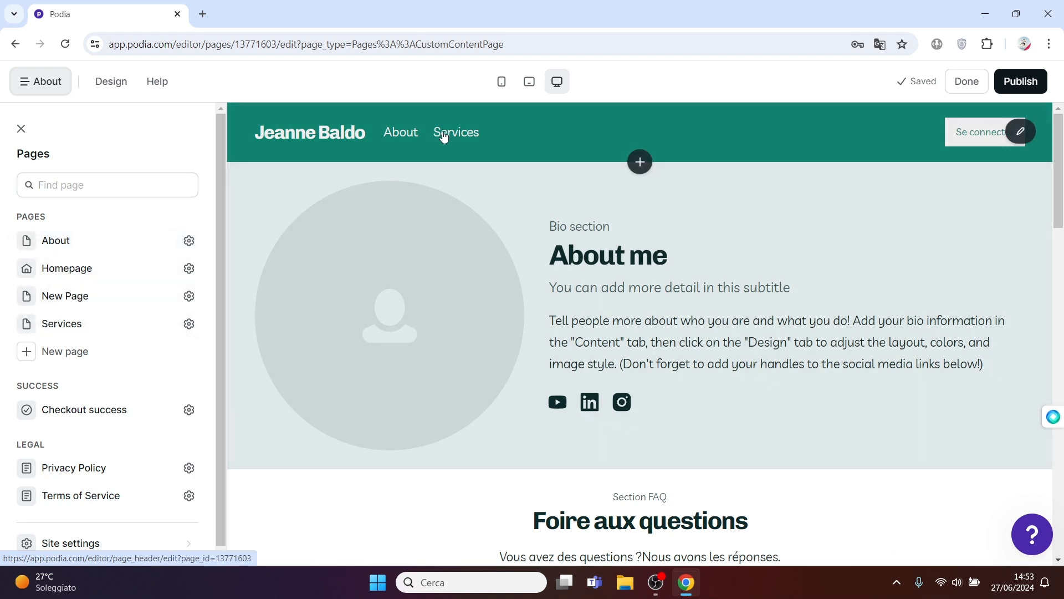
pyautogui.click(444, 136)
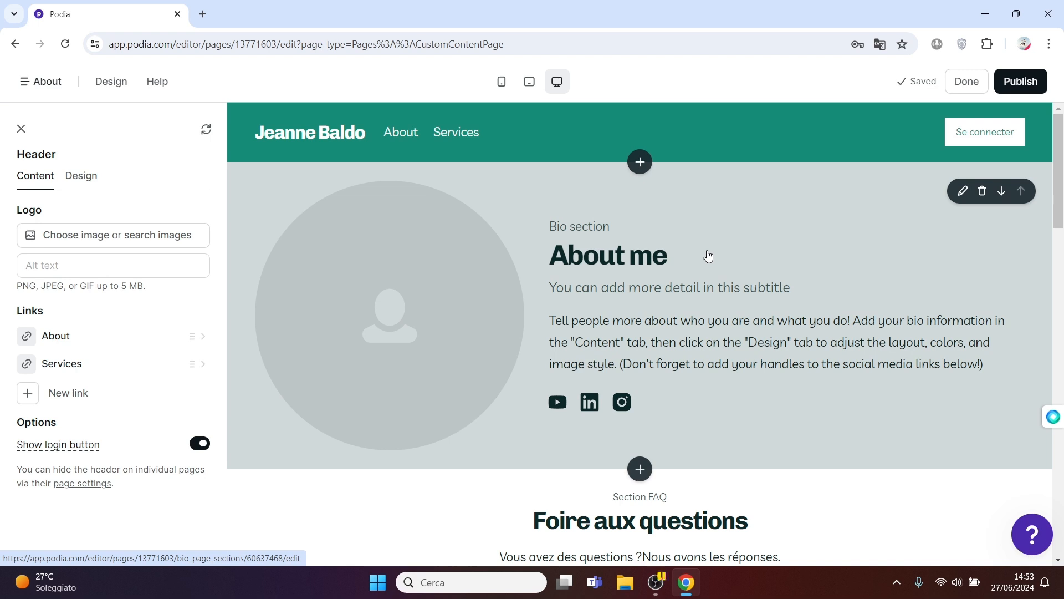
pyautogui.click(708, 256)
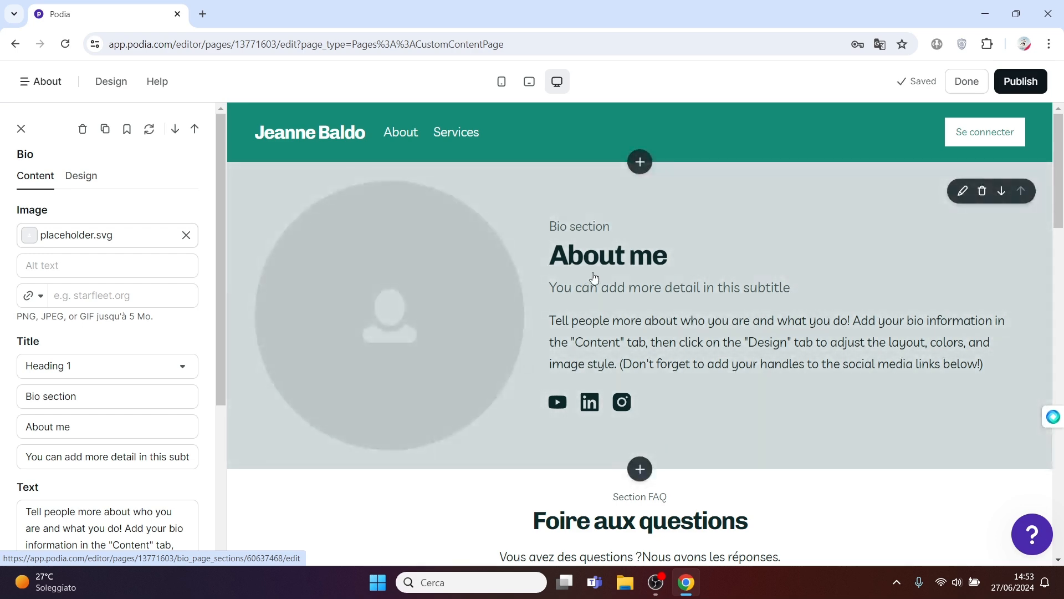
# - Remove the YouTube and LinkedIn links from the Bio section's socials and view the networks available to add
pyautogui.click(683, 292)
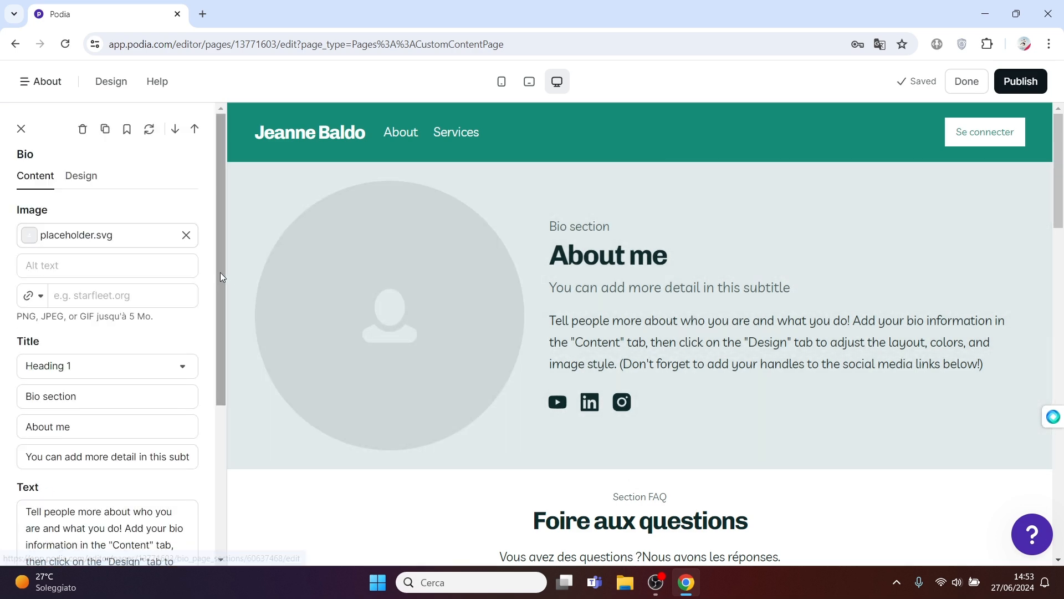
pyautogui.moveTo(220, 273); pyautogui.dragTo(219, 457)
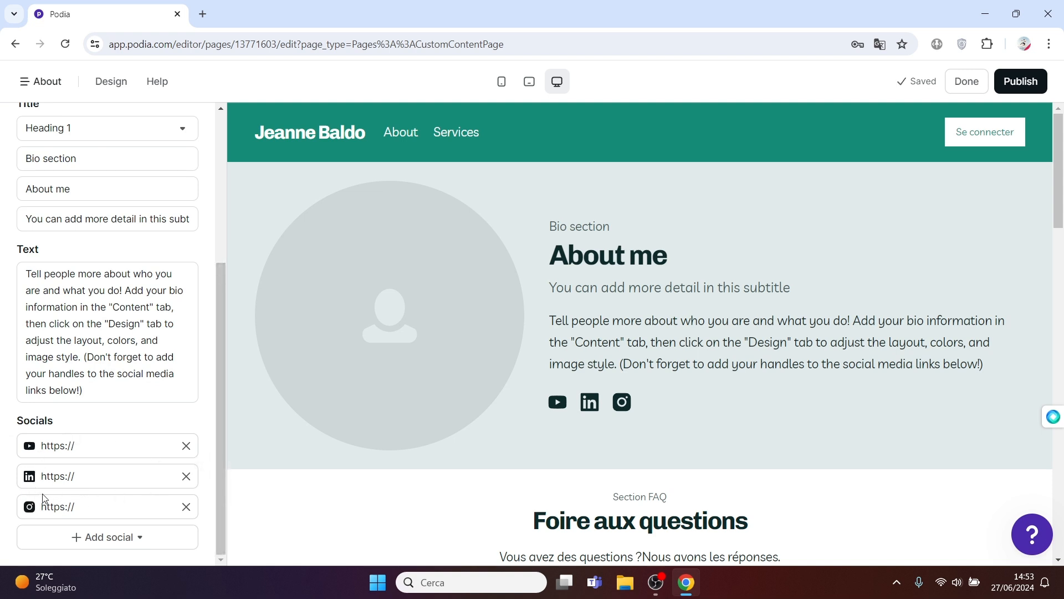
pyautogui.click(186, 446)
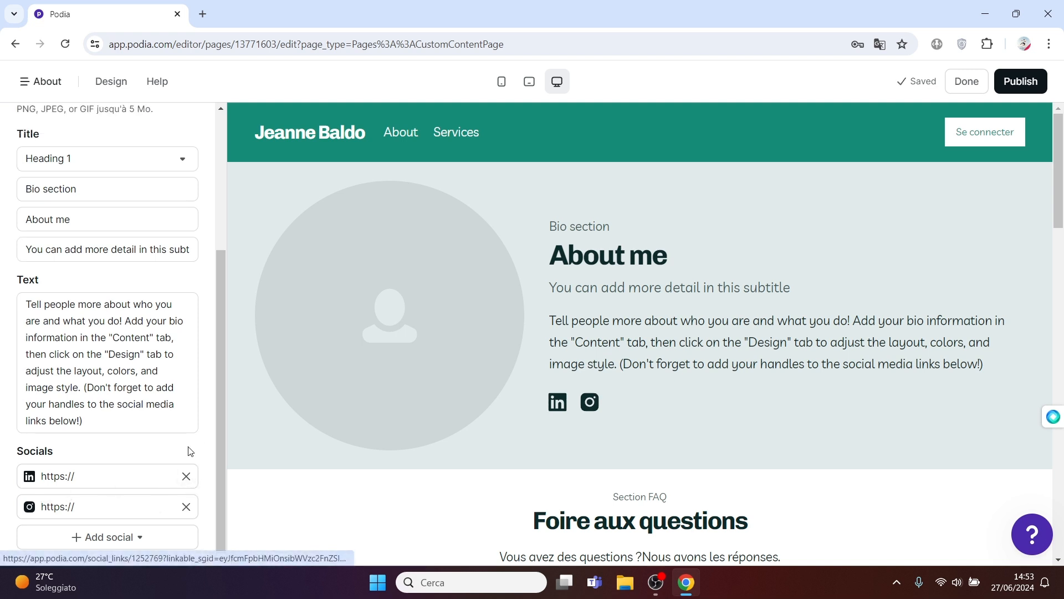
pyautogui.click(186, 475)
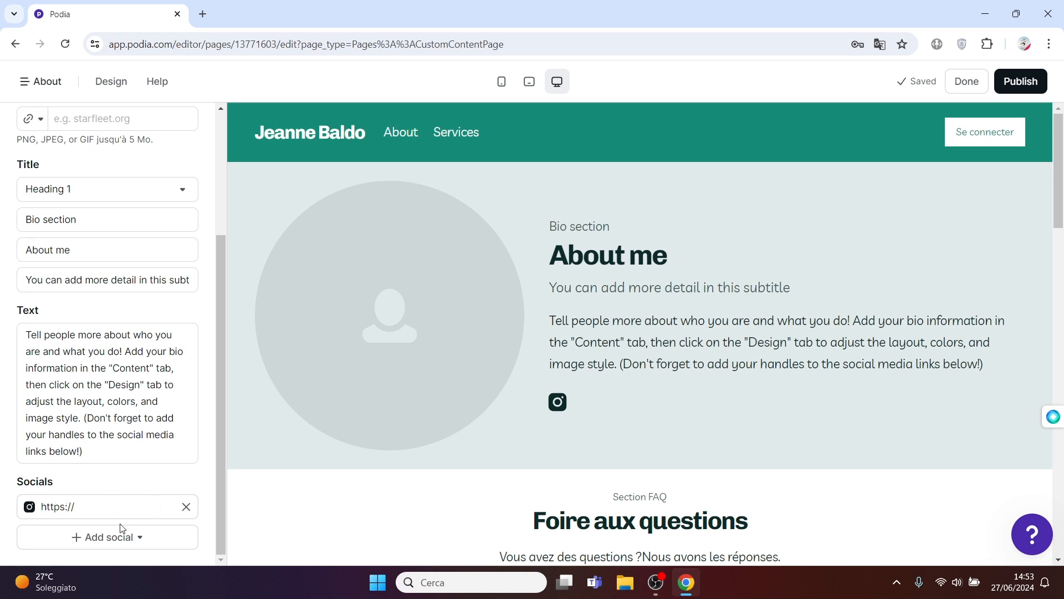
pyautogui.click(103, 541)
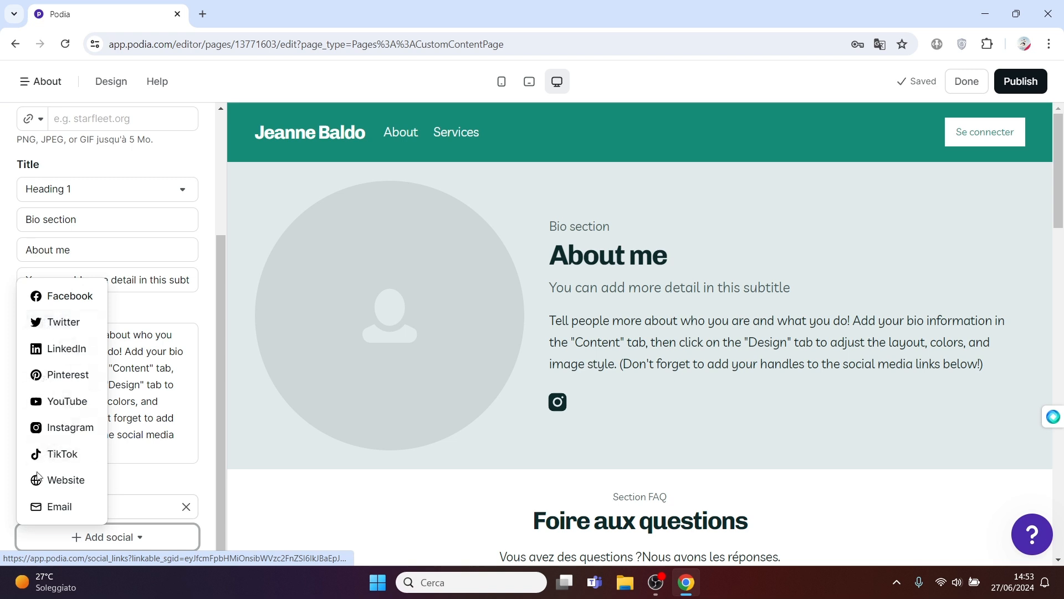
pyautogui.click(103, 481)
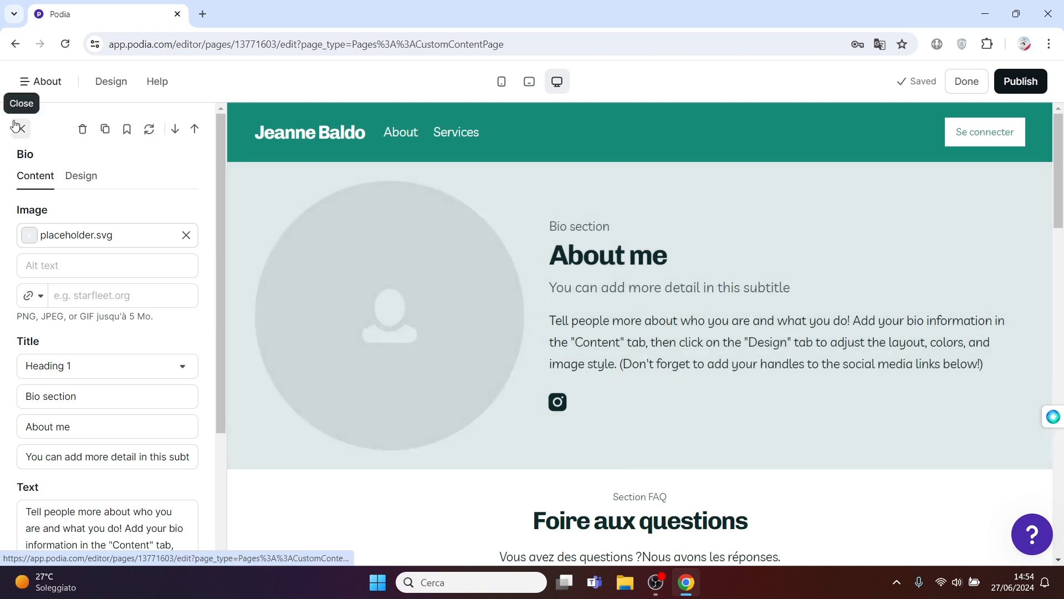
pyautogui.click(20, 129)
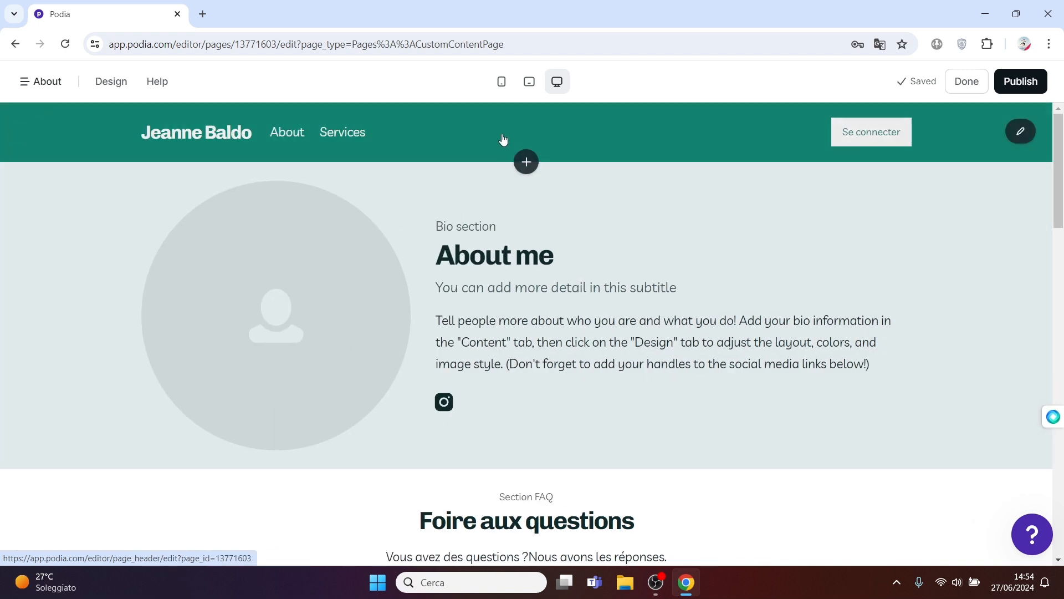
# - Publish the About page, check it on the live site and leave the page editor
pyautogui.moveTo(506, 406)
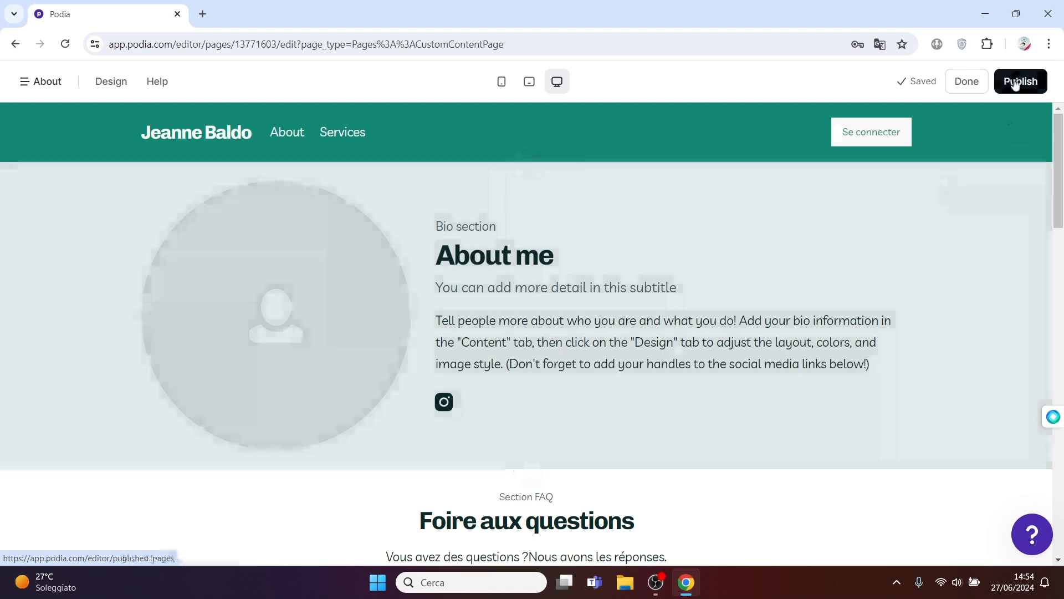
pyautogui.click(1016, 81)
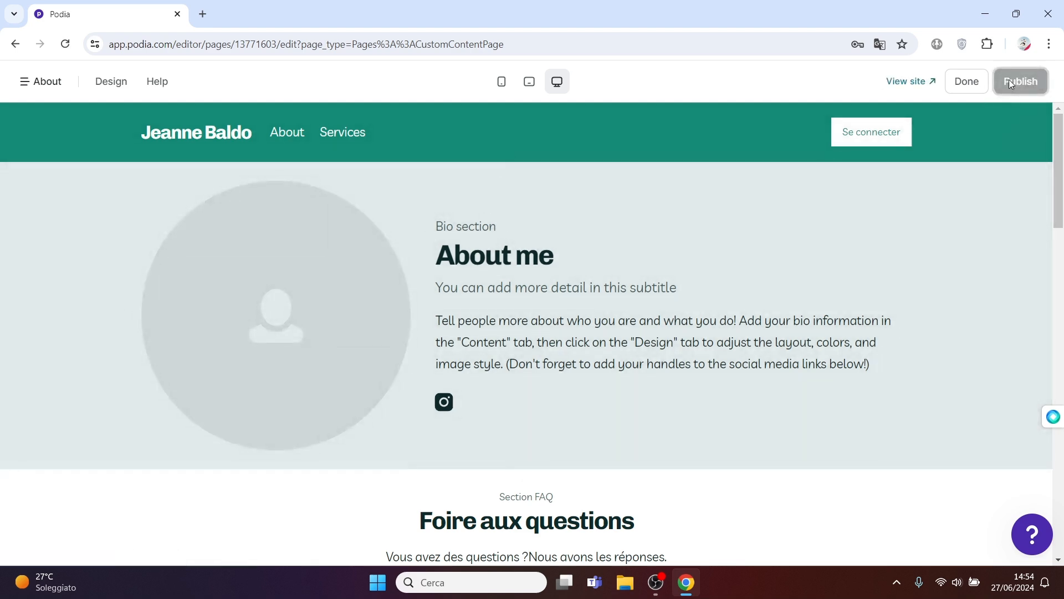
pyautogui.click(915, 83)
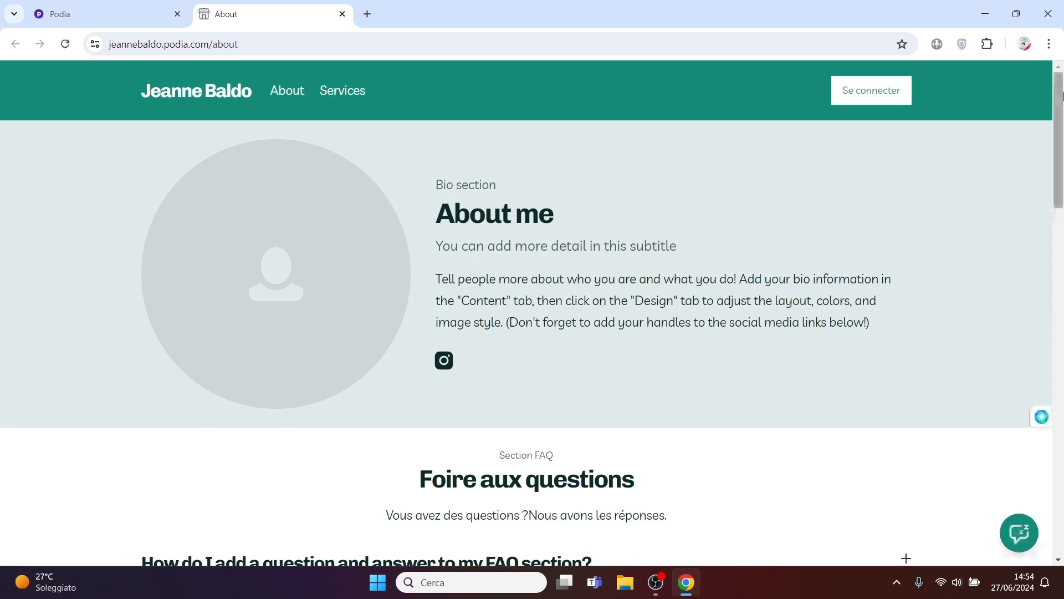
pyautogui.moveTo(1061, 91)
pyautogui.mouseDown()
pyautogui.moveTo(1053, 364)
pyautogui.moveTo(1057, 83)
pyautogui.mouseUp()
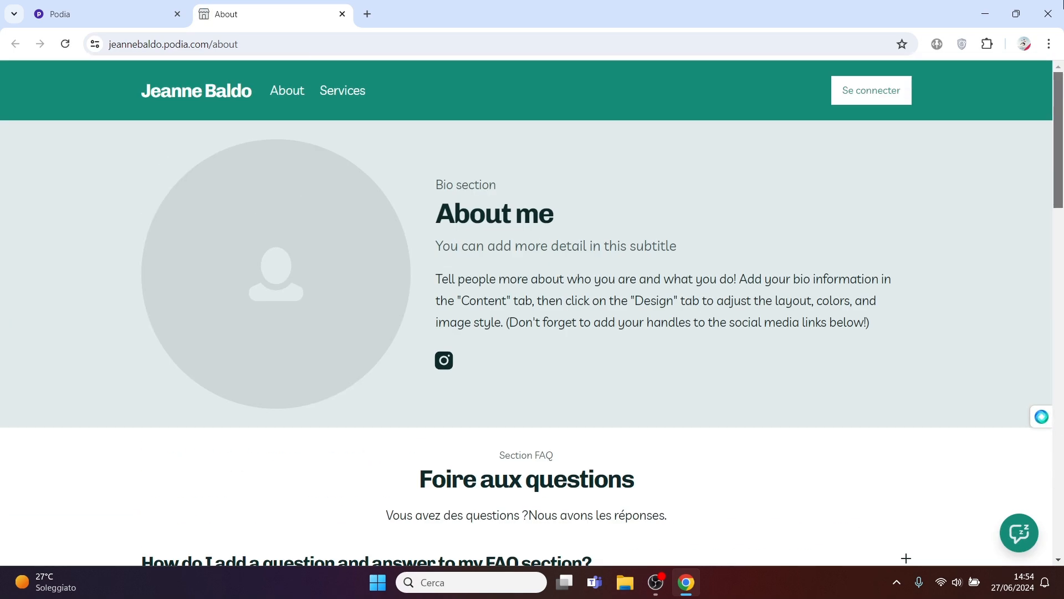
pyautogui.click(342, 14)
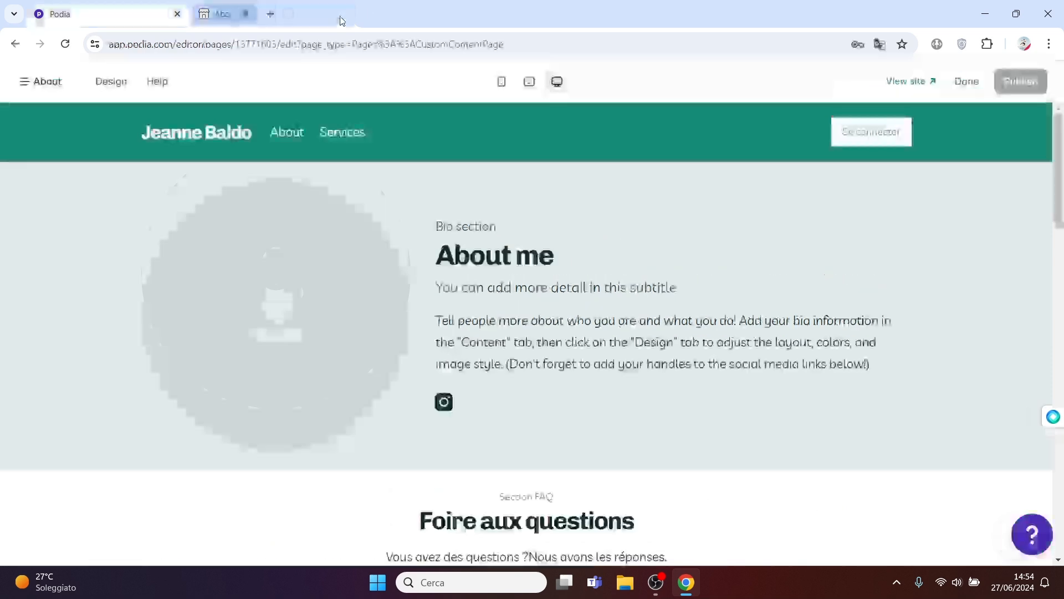
pyautogui.click(962, 85)
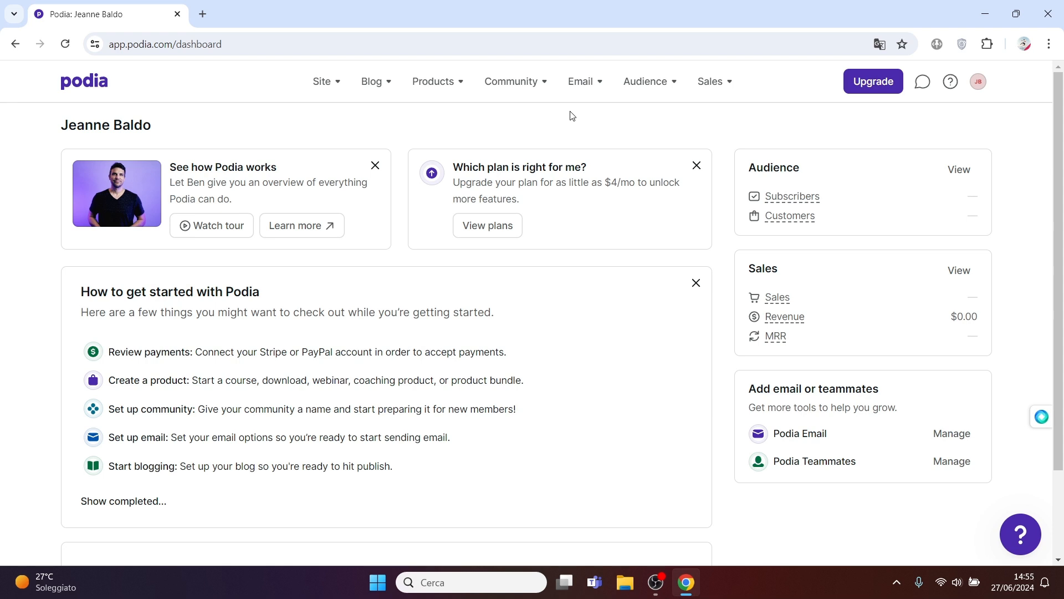
# - View the site's public blog page and return to the dashboard
pyautogui.click(379, 83)
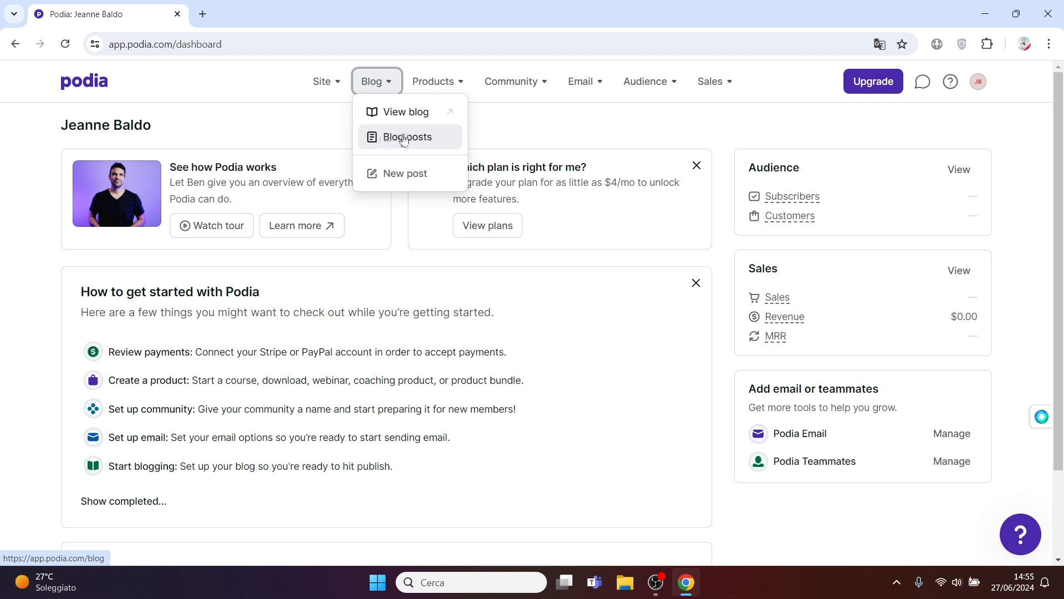
pyautogui.click(406, 110)
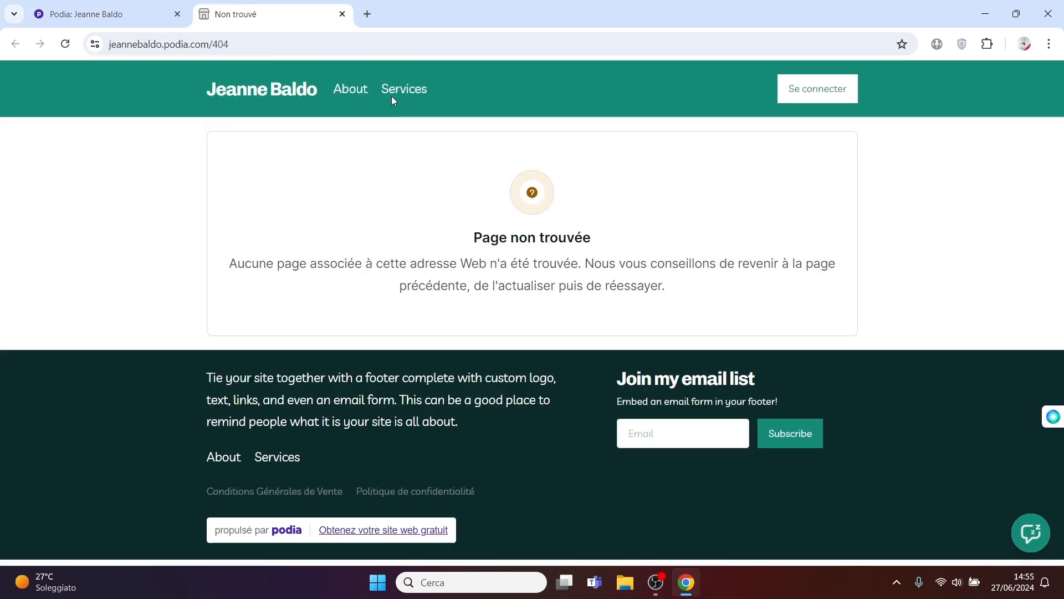
pyautogui.click(342, 14)
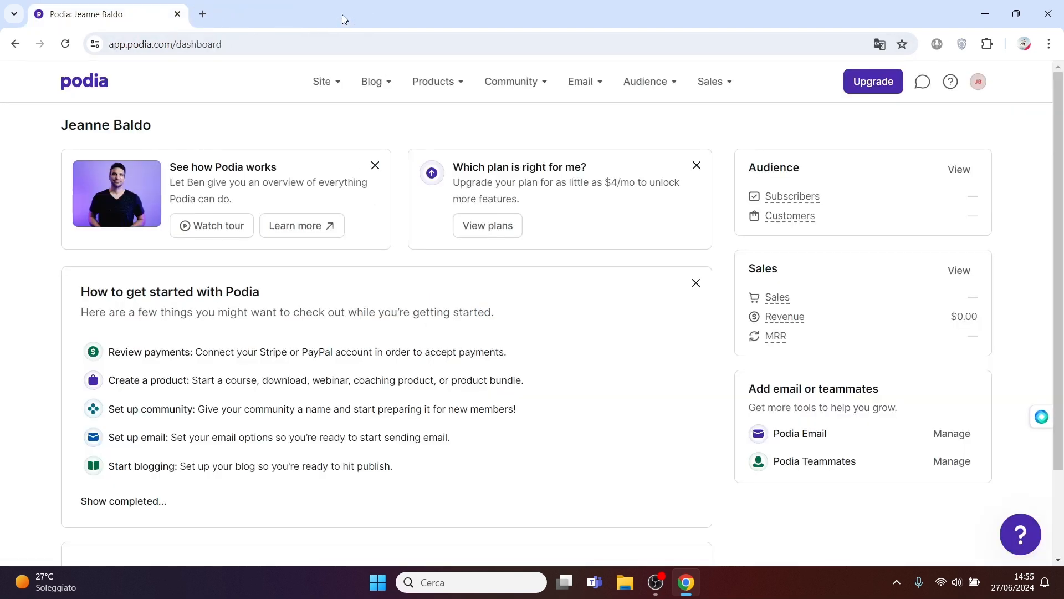
# - Start a new blog post and set up the blog
pyautogui.click(380, 81)
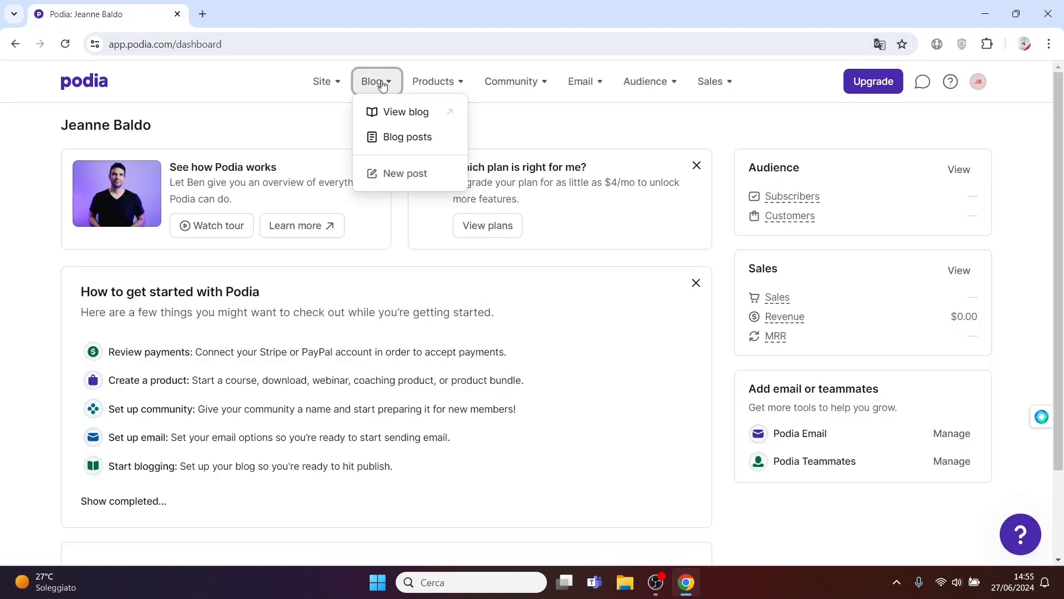
pyautogui.click(386, 174)
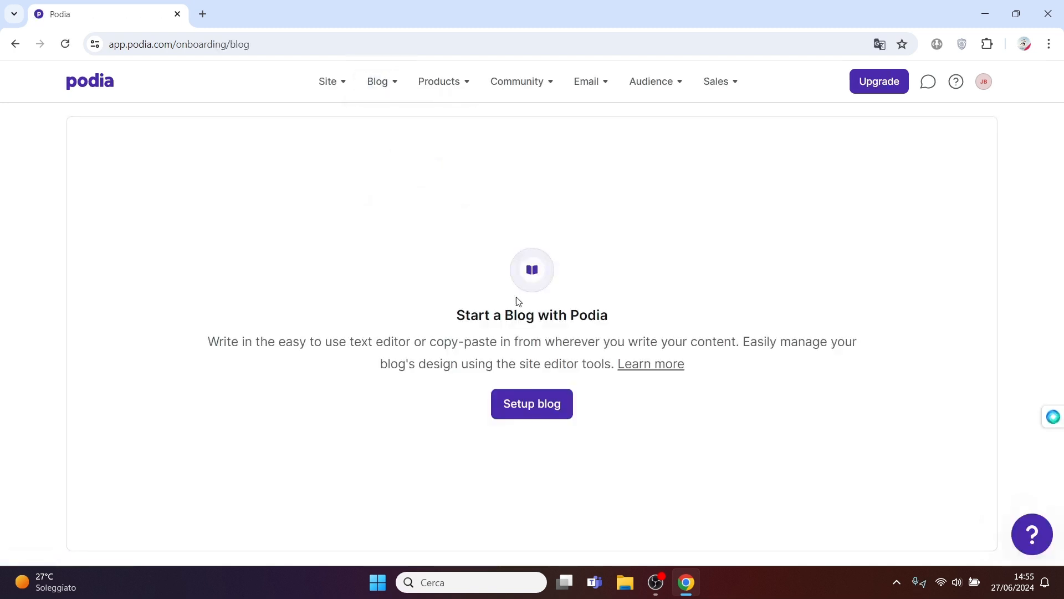
pyautogui.click(537, 406)
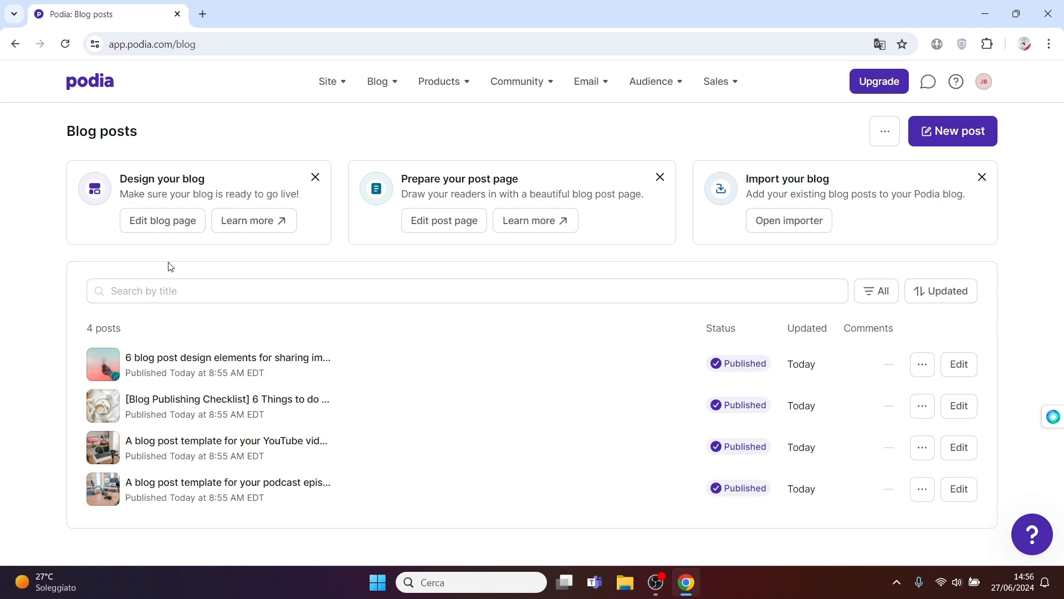
# - Open the blog page in the editor and look through its layout and the Posts section's content settings
pyautogui.click(167, 224)
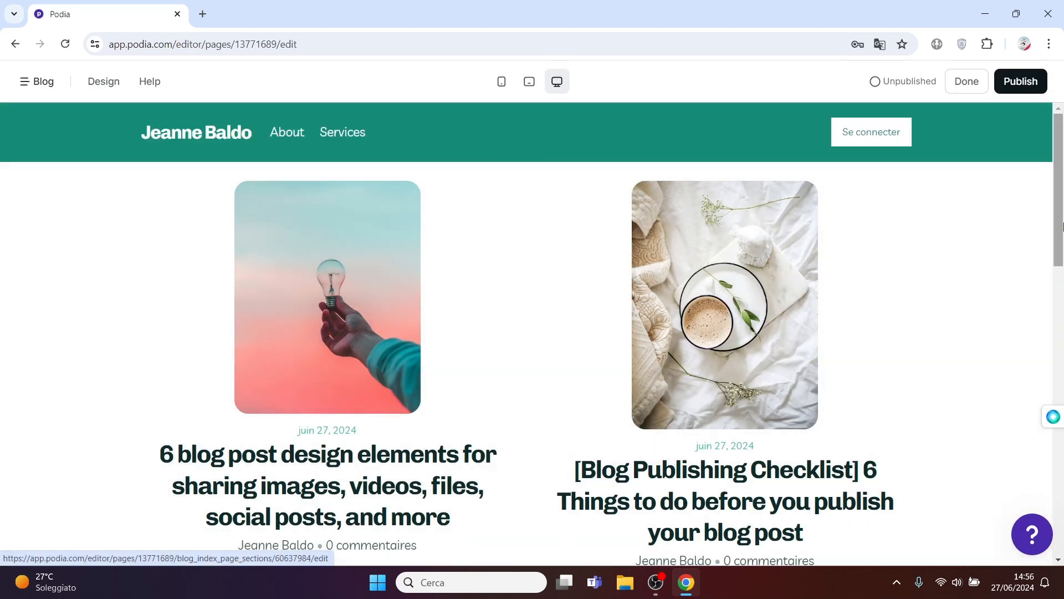
pyautogui.moveTo(1055, 202); pyautogui.dragTo(1063, 157)
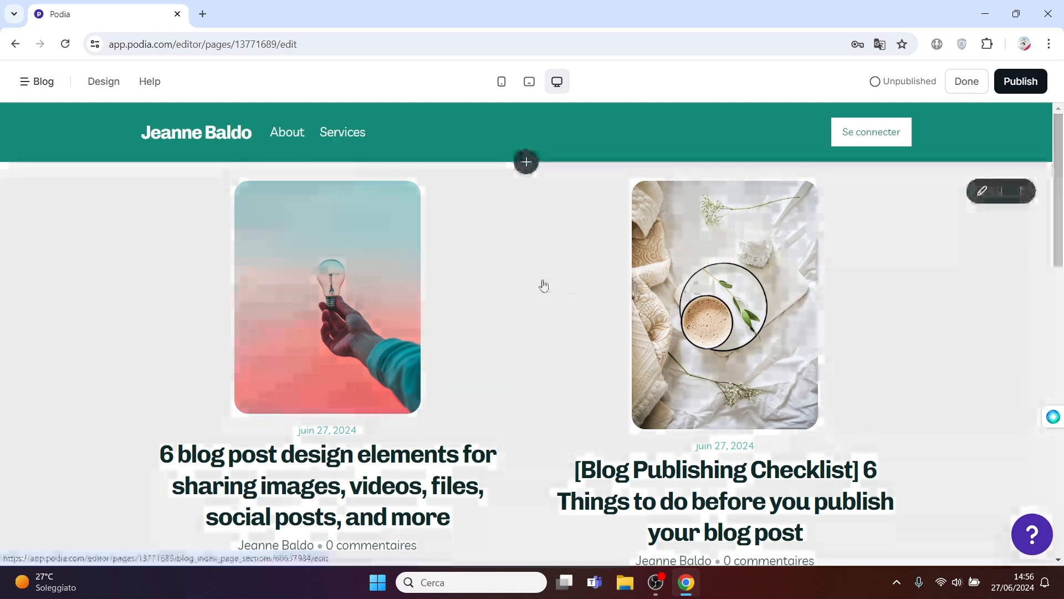
pyautogui.click(871, 263)
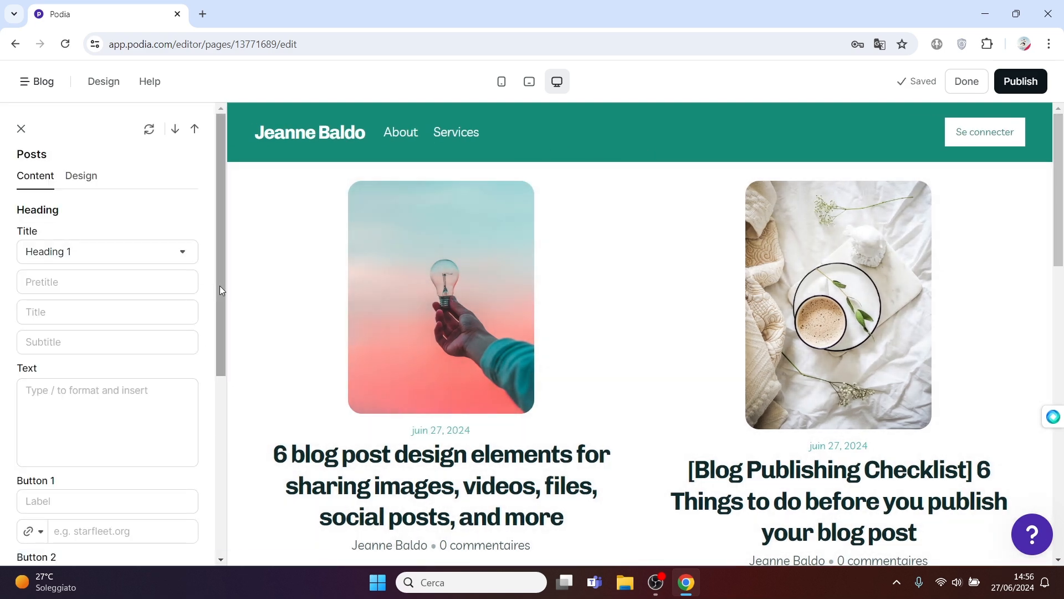
pyautogui.moveTo(220, 285); pyautogui.dragTo(223, 213)
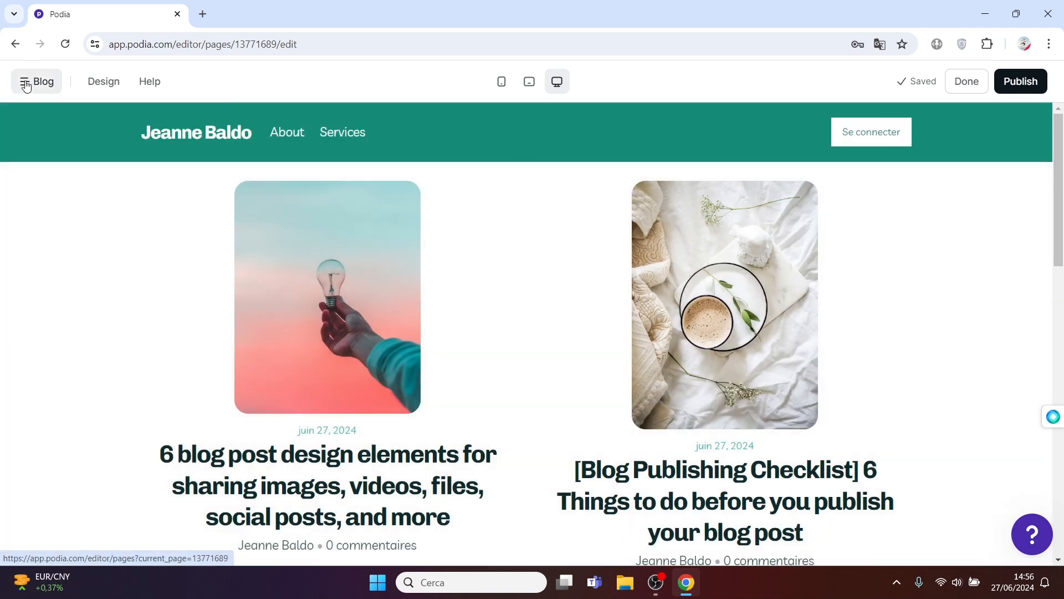
# - Look over the Blog post page template and the site's page list, and leave the editor
pyautogui.click(26, 84)
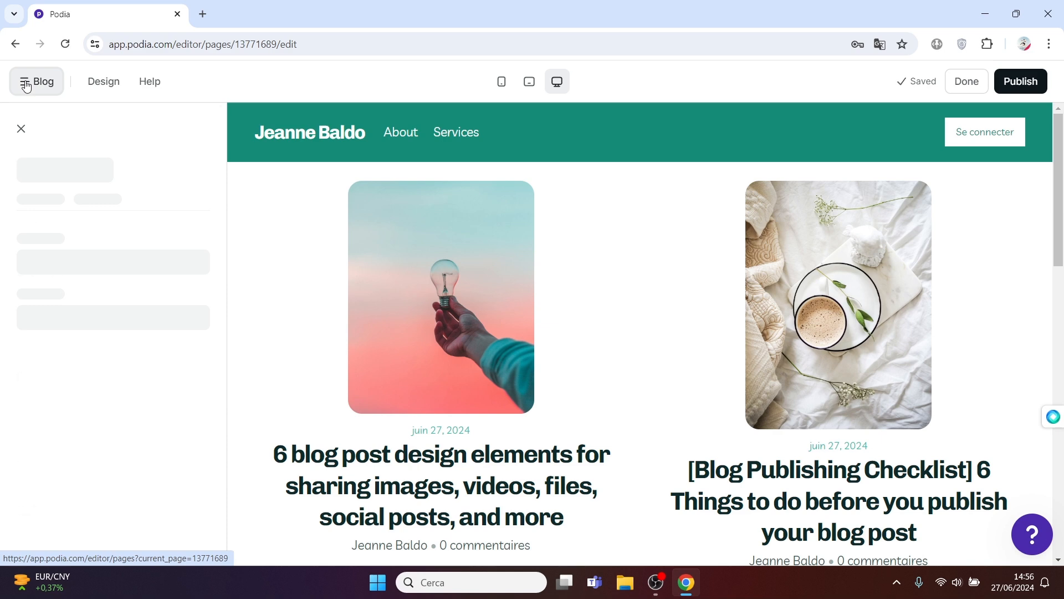
pyautogui.click(89, 273)
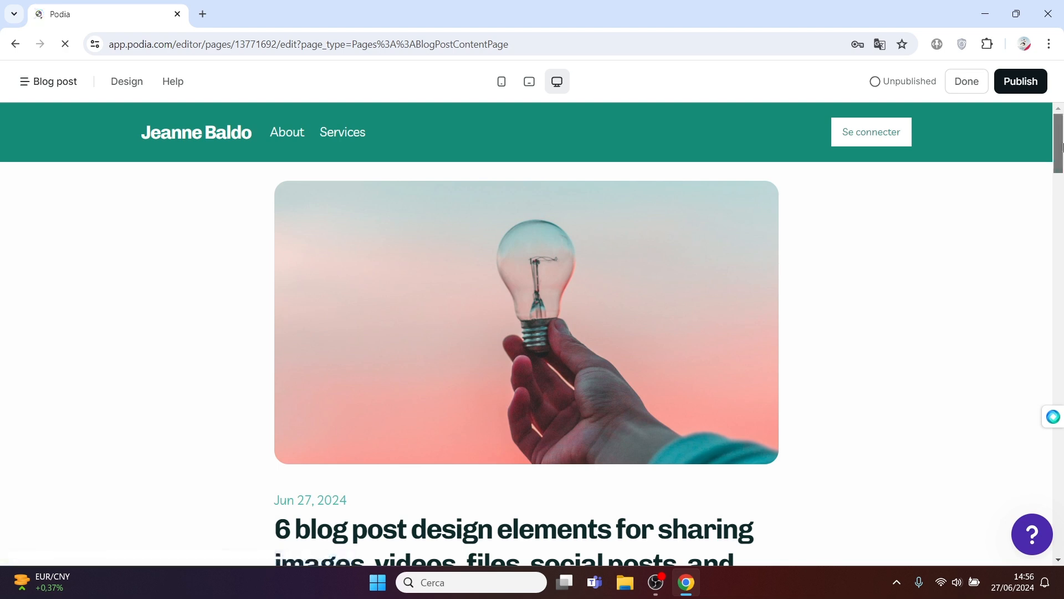
pyautogui.moveTo(1062, 122); pyautogui.dragTo(1053, 155)
pyautogui.click(49, 81)
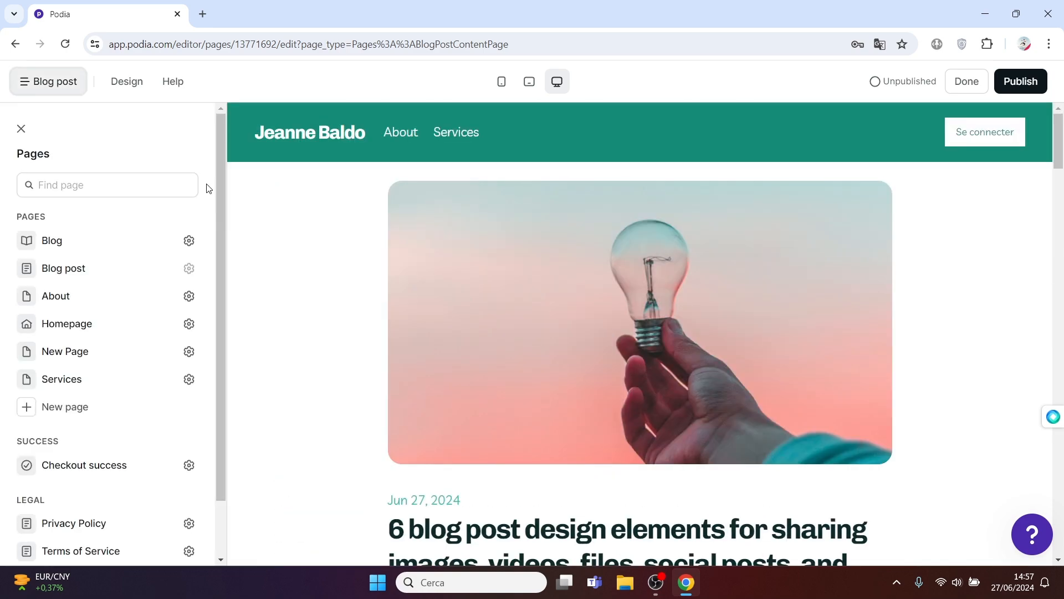
pyautogui.click(970, 82)
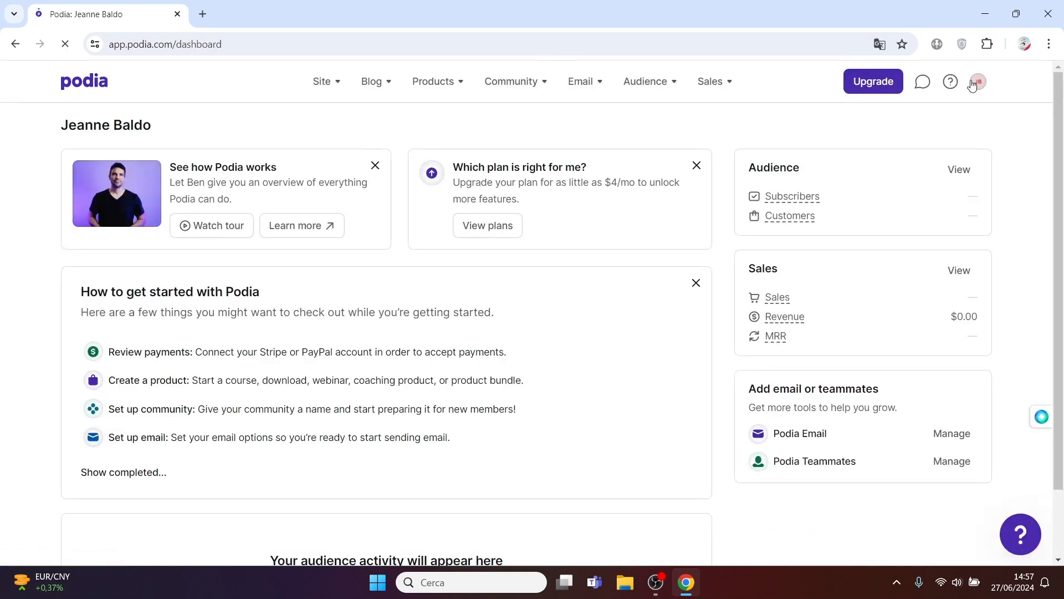
# - Create a new blog post with a first paragraph "Super article" plus a first name, and a second paragraph "Merci à tous"
pyautogui.click(389, 83)
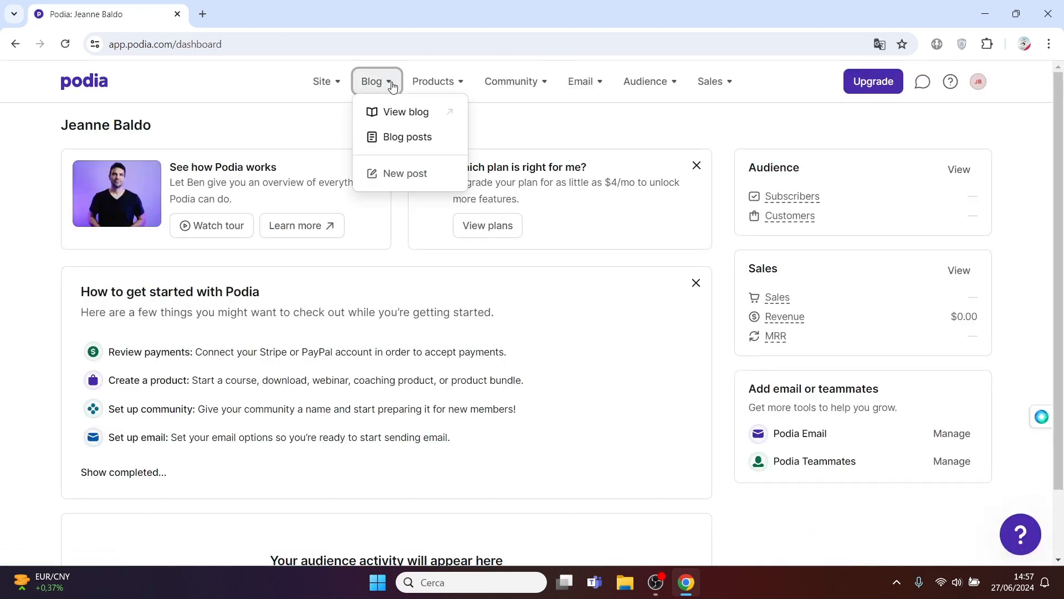
pyautogui.click(393, 174)
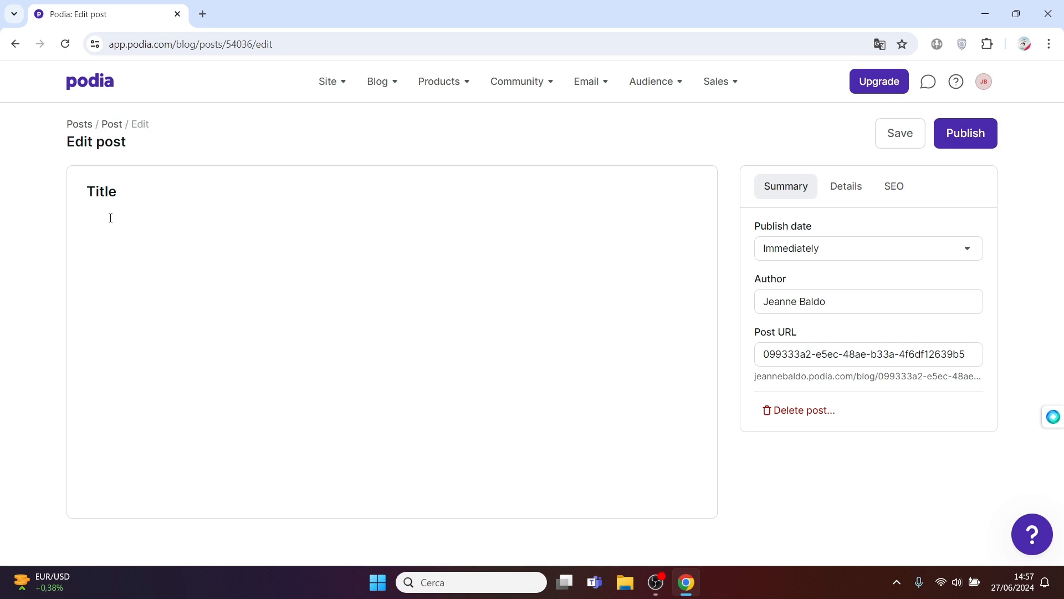
pyautogui.click(120, 194)
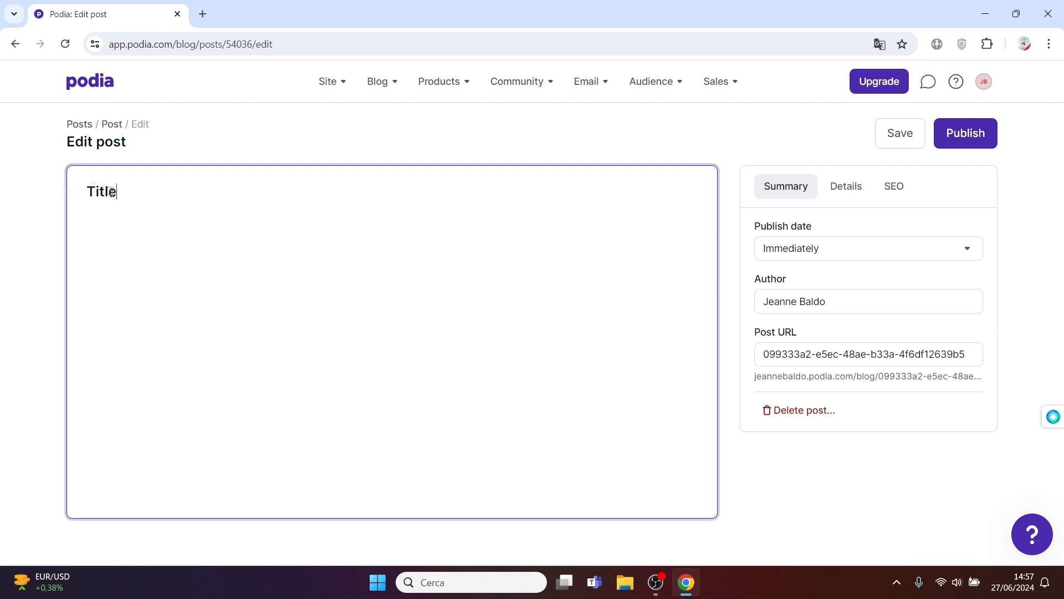
pyautogui.press('Return')
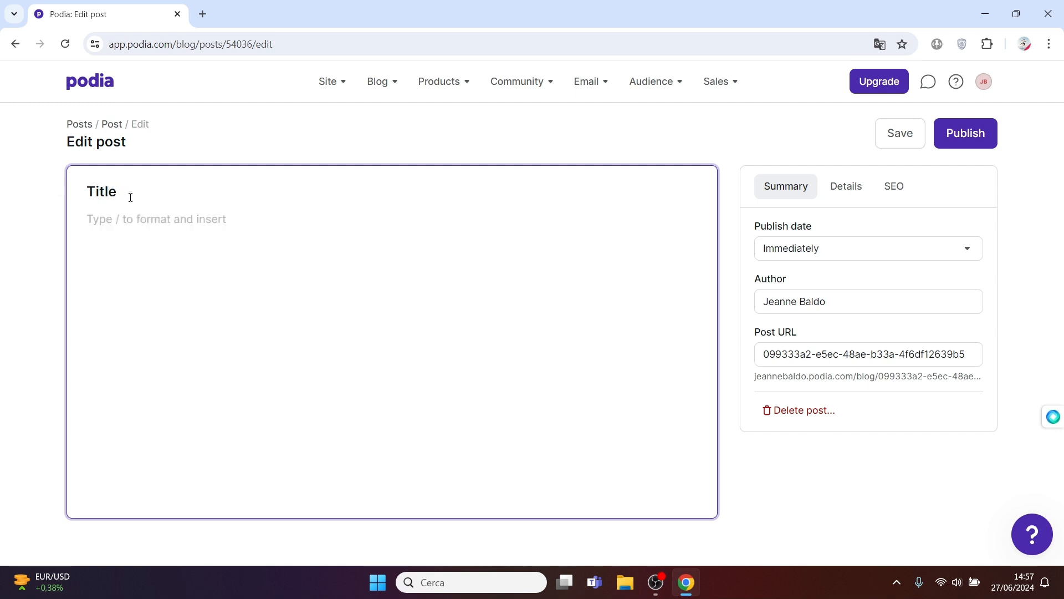
pyautogui.write('Super artic')
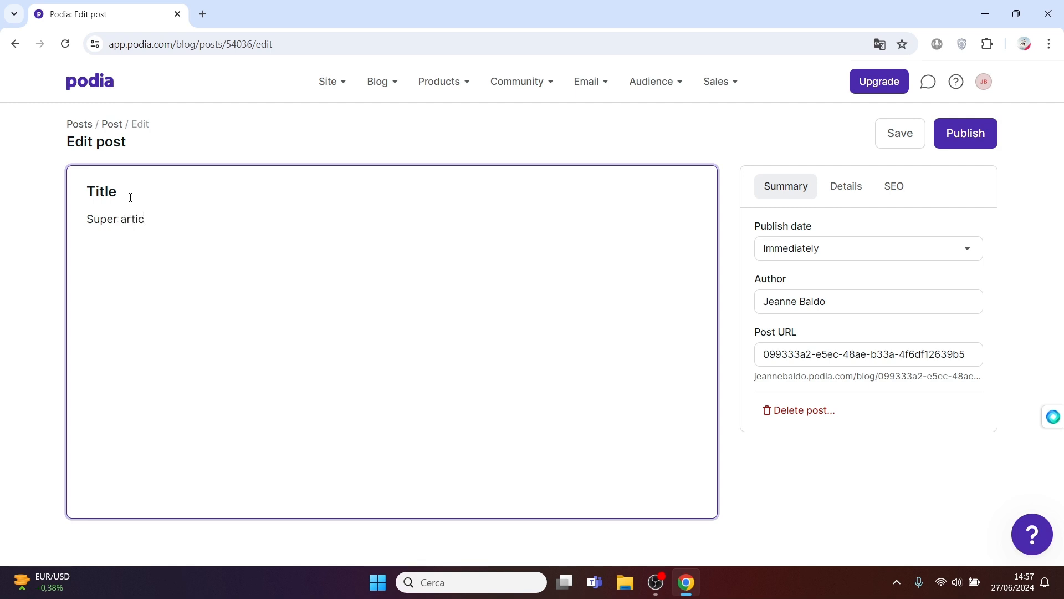
pyautogui.write('le Paolo.')
pyautogui.press('Return')
pyautogui.write('Merci à tous')
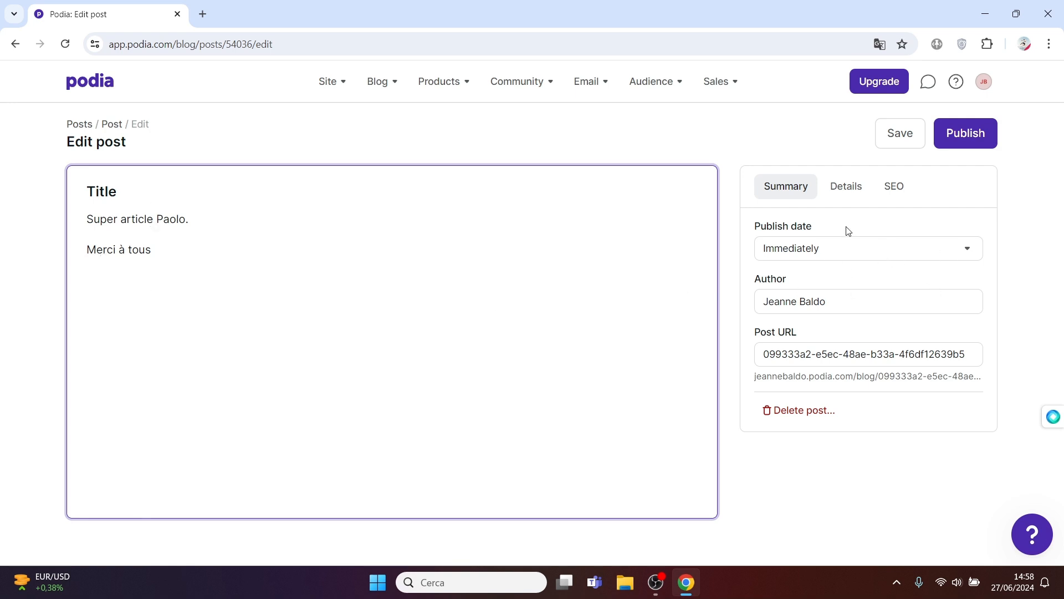
# - View the post's publish date options and leave the date on Immediately
pyautogui.click(894, 255)
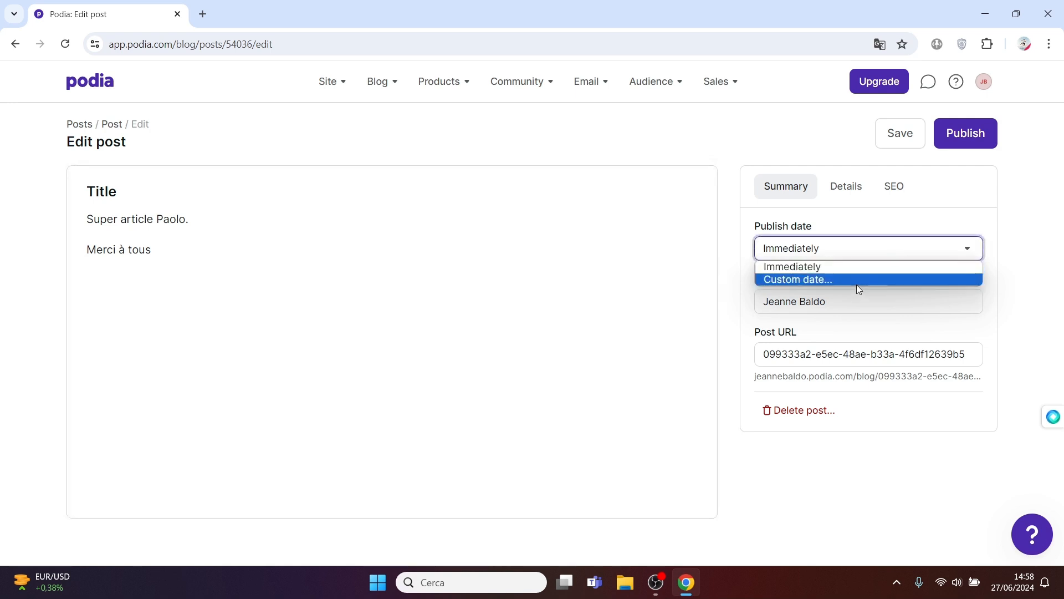
pyautogui.click(1008, 292)
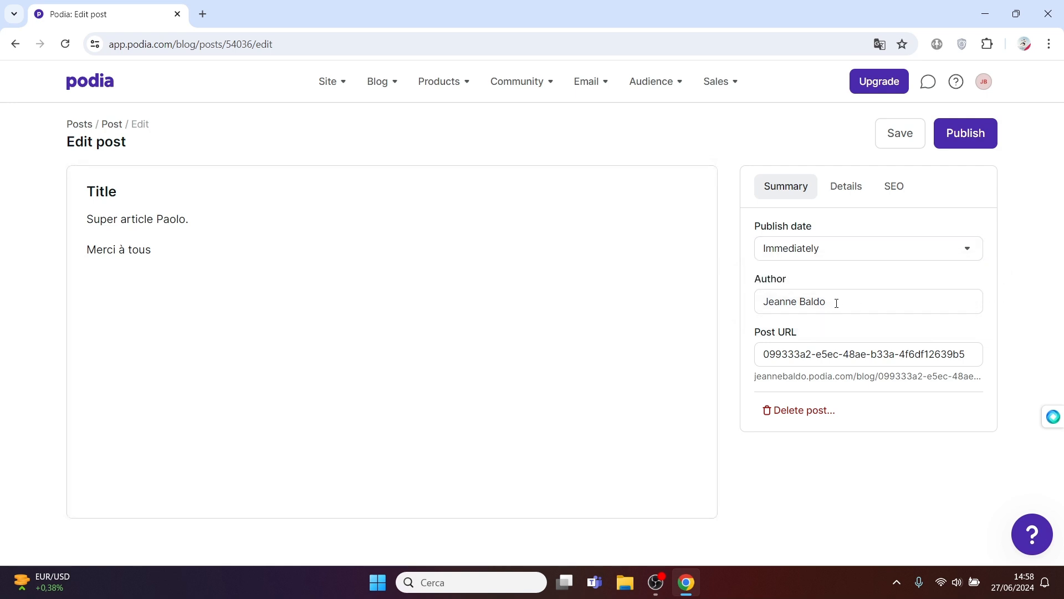
# - Replace the post's author with a first name
pyautogui.moveTo(837, 303); pyautogui.dragTo(701, 302)
pyautogui.write('Paolo')
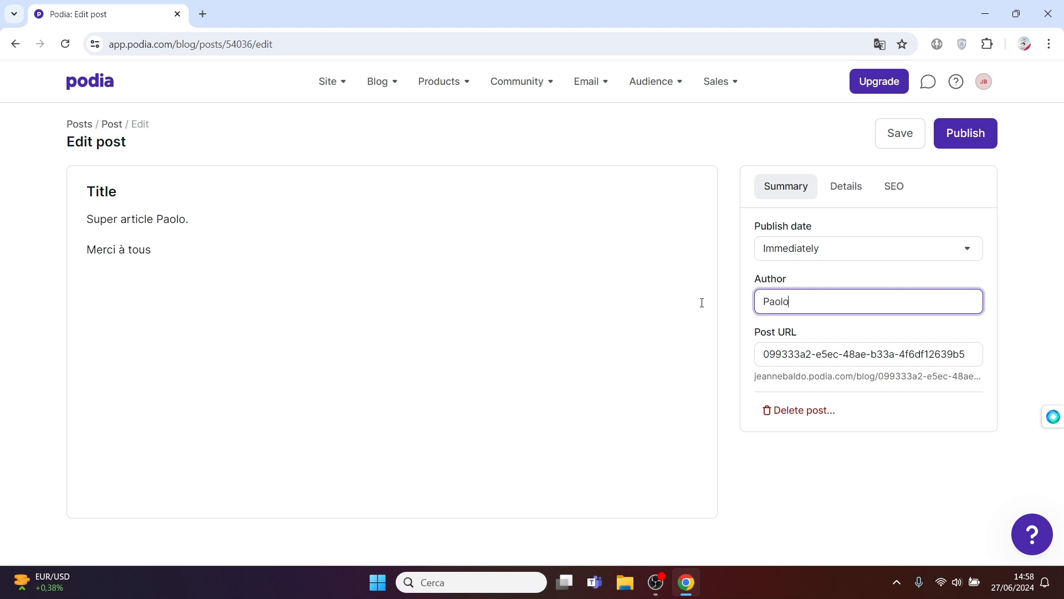
pyautogui.click(779, 327)
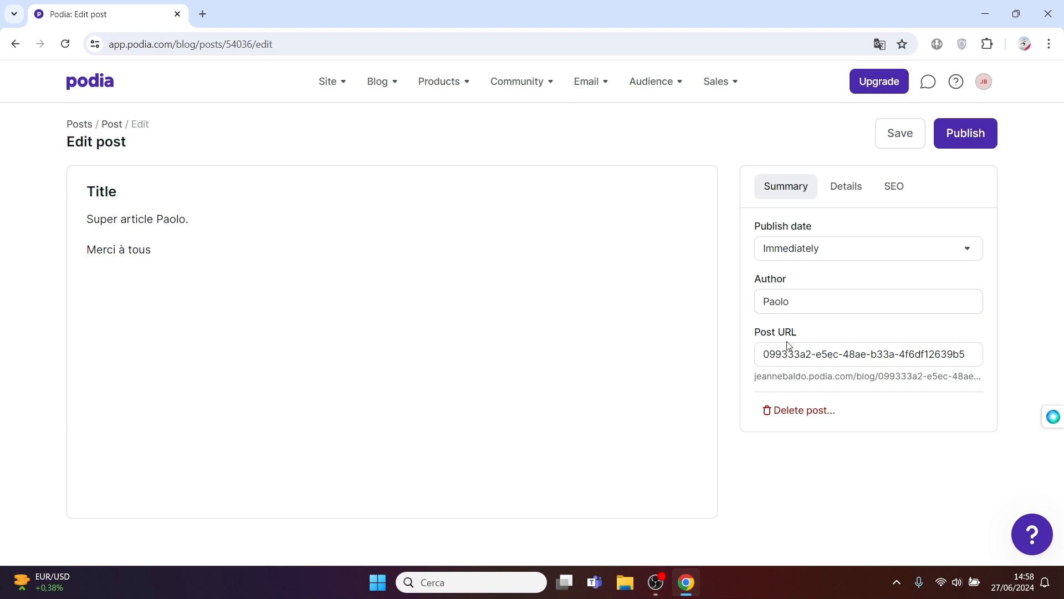
# - Look through the post's Details and SEO settings, and publish the post
pyautogui.click(844, 185)
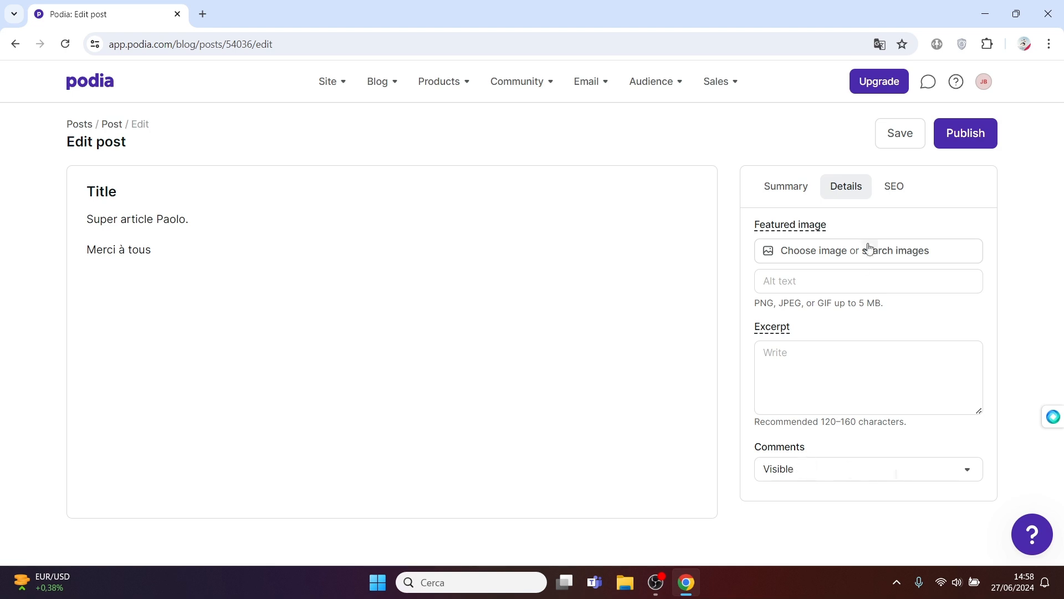
pyautogui.click(887, 191)
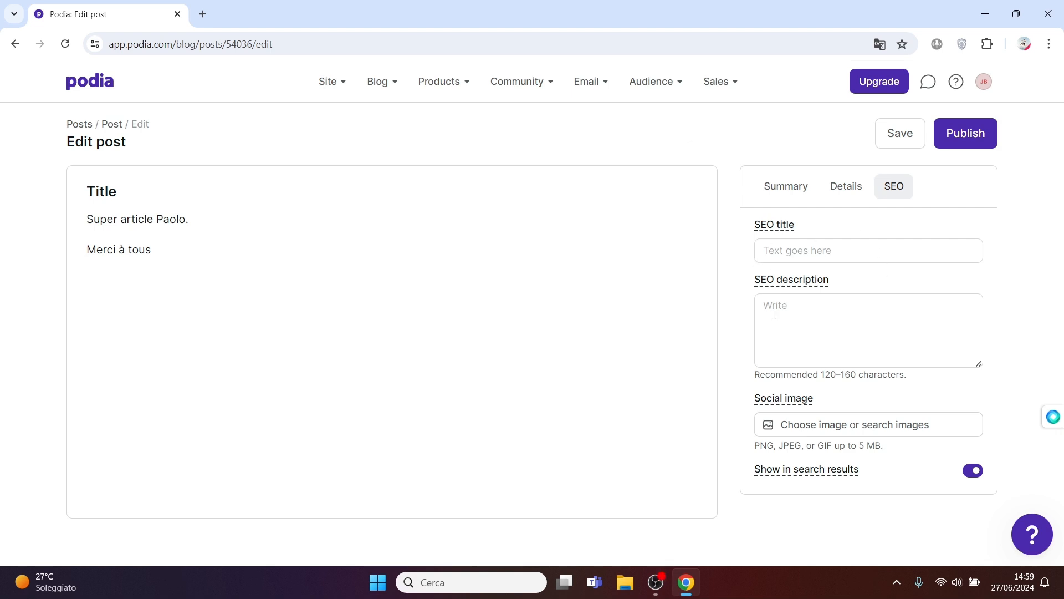
pyautogui.click(964, 135)
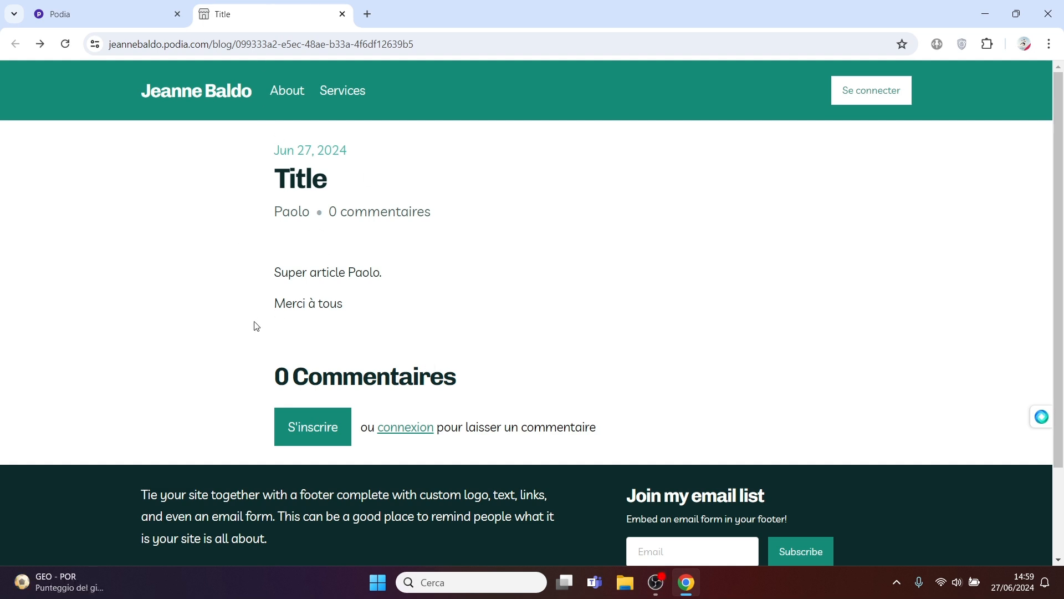
# - Return to the dashboard, look through the options for Site, Blog, Products, Community, Email, Audience and Sales, and close the published post
pyautogui.click(82, 3)
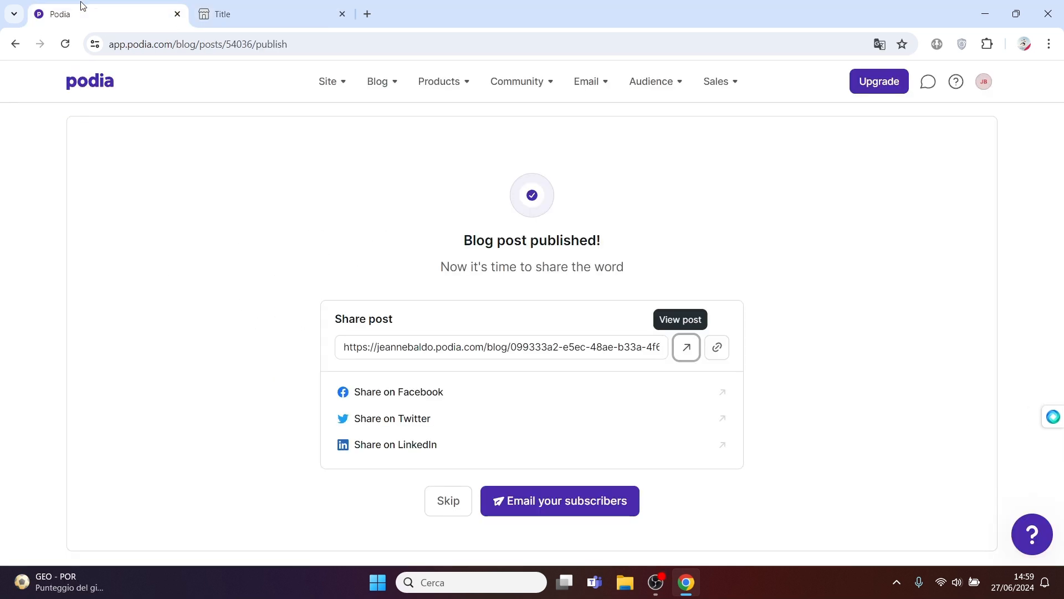
pyautogui.click(330, 84)
pyautogui.click(377, 86)
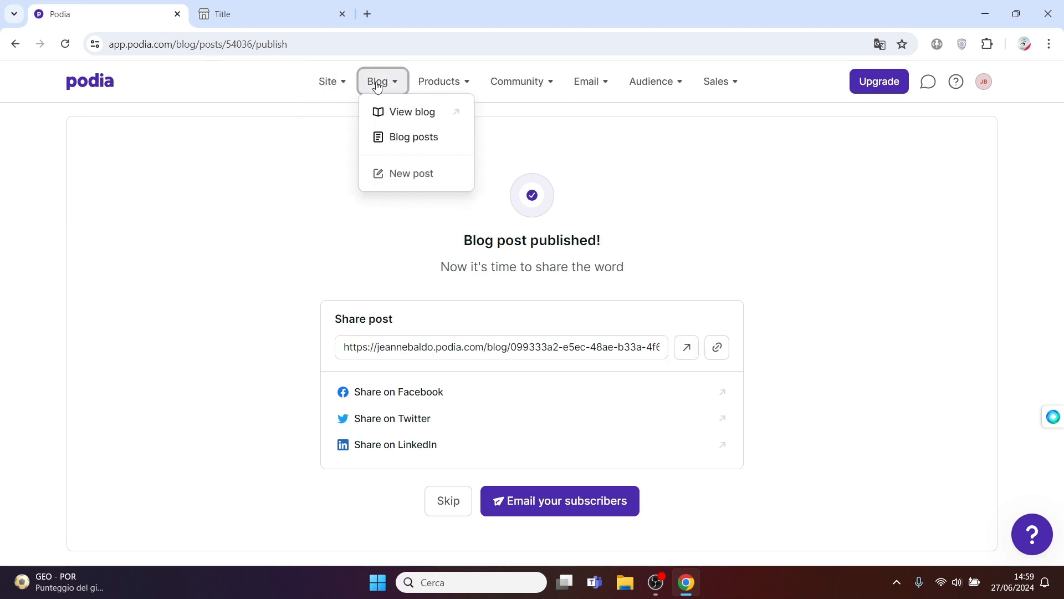
pyautogui.click(433, 84)
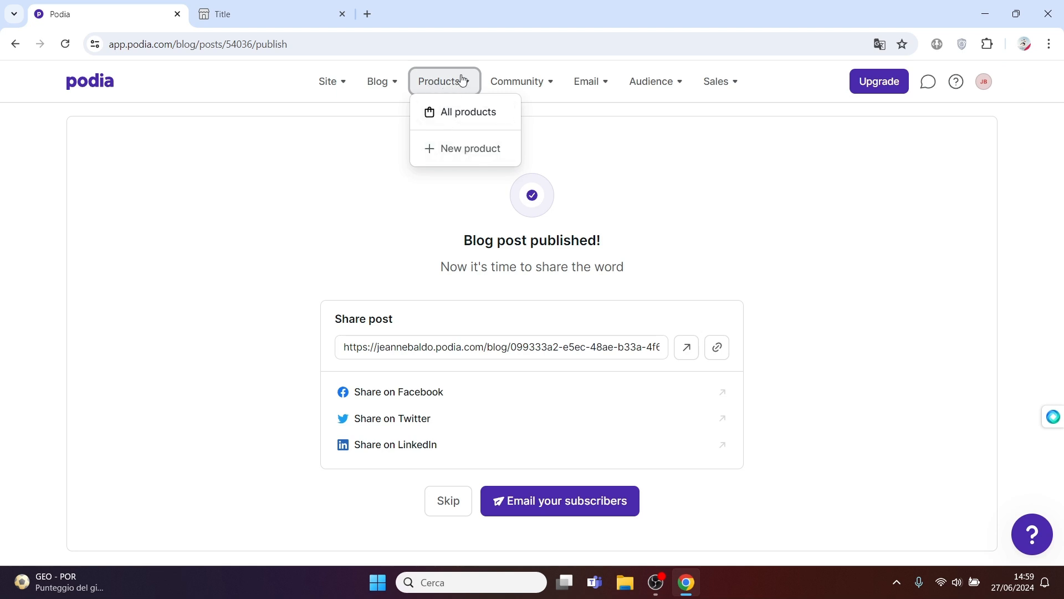
pyautogui.click(548, 94)
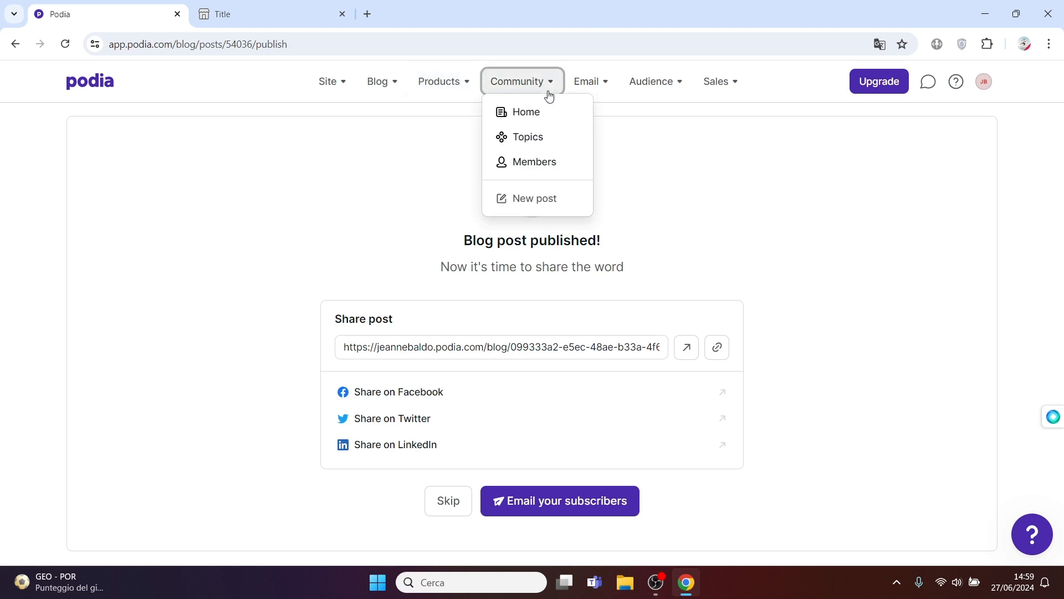
pyautogui.click(602, 84)
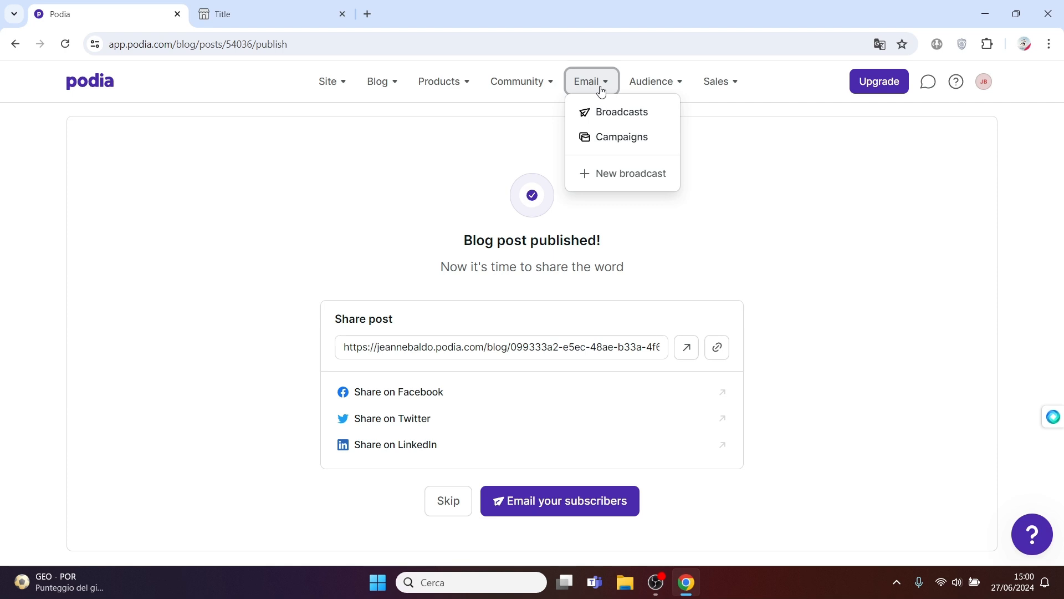
pyautogui.click(672, 88)
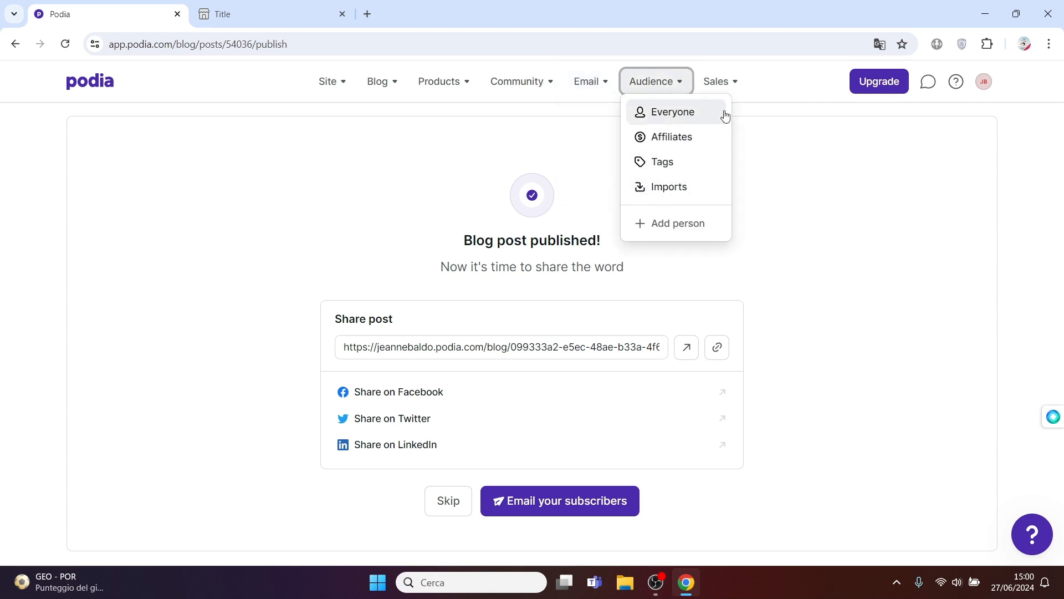
pyautogui.click(735, 93)
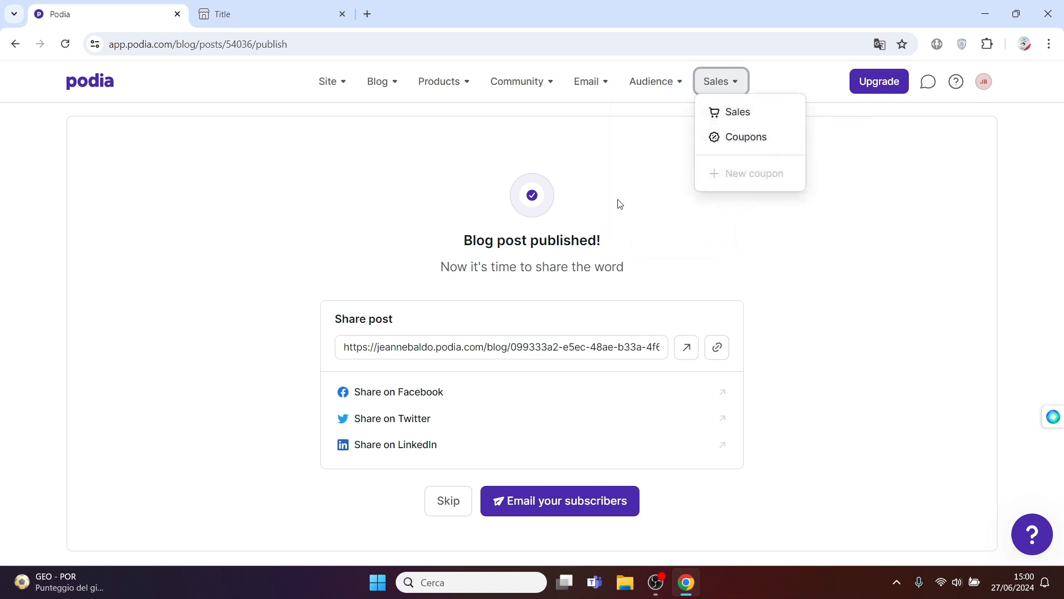
pyautogui.click(799, 176)
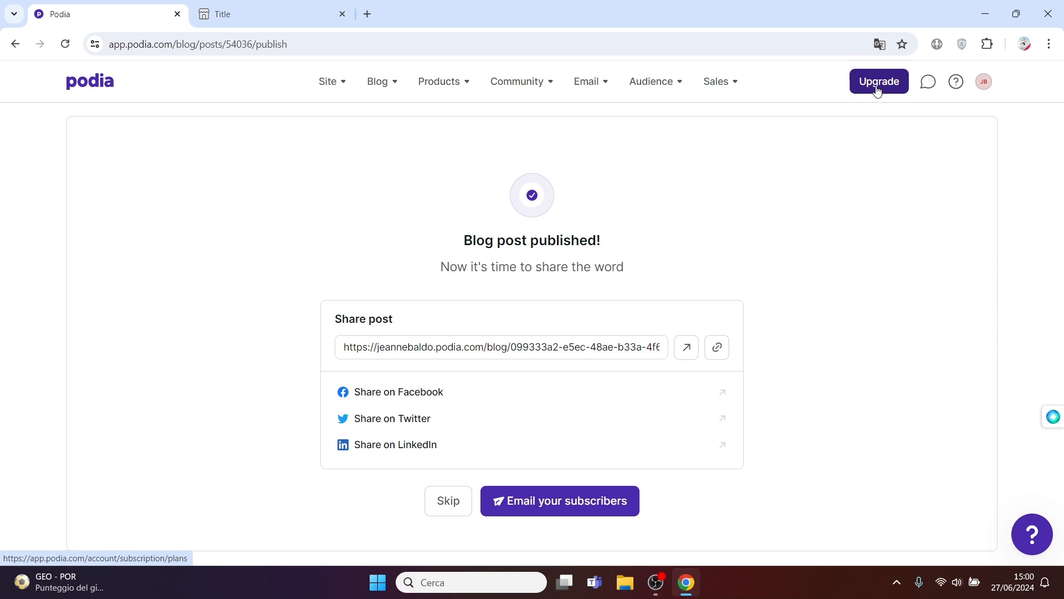
pyautogui.click(343, 15)
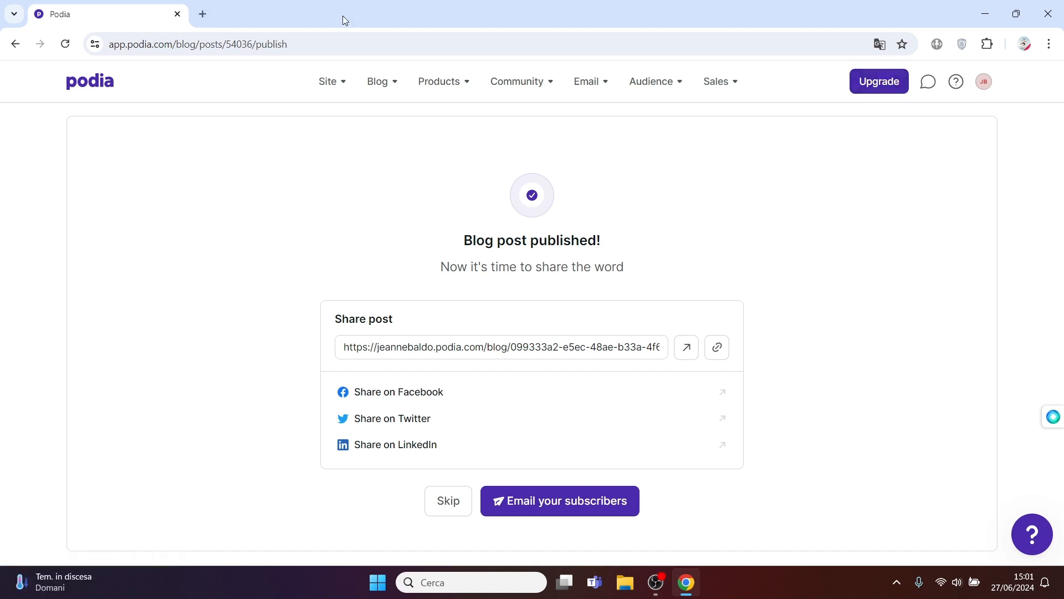
# - Create a new product of type Online course, named with a first name followed by "Canva"
pyautogui.click(463, 80)
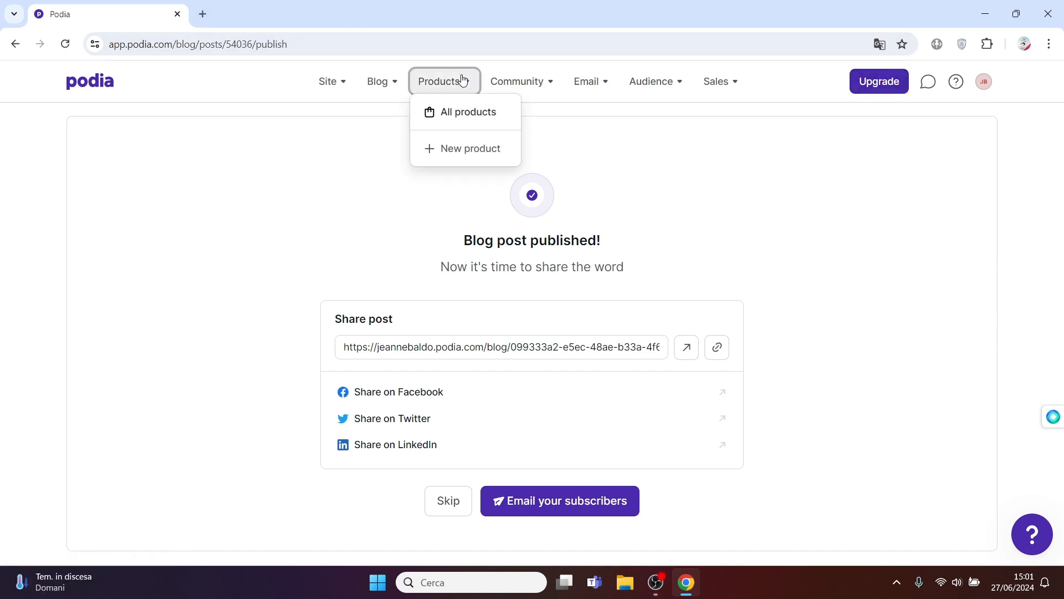
pyautogui.click(459, 149)
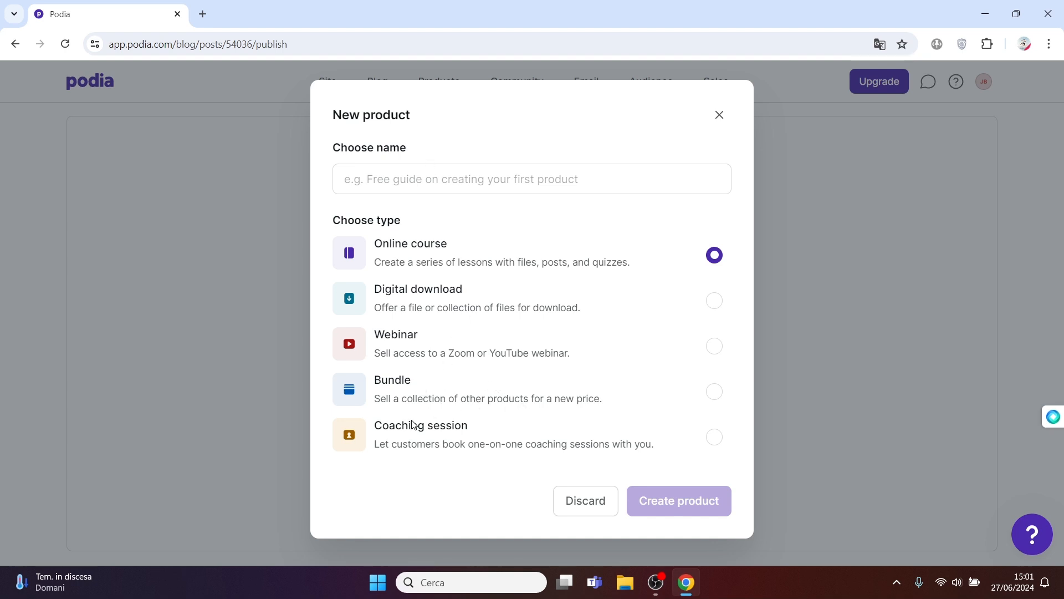
pyautogui.click(400, 173)
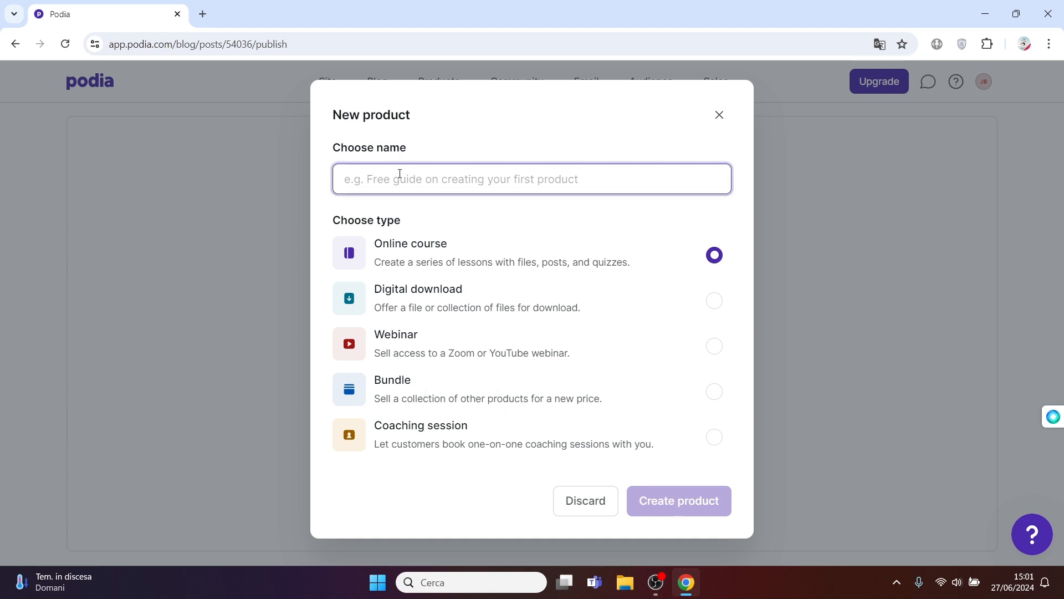
pyautogui.write('Paolo C')
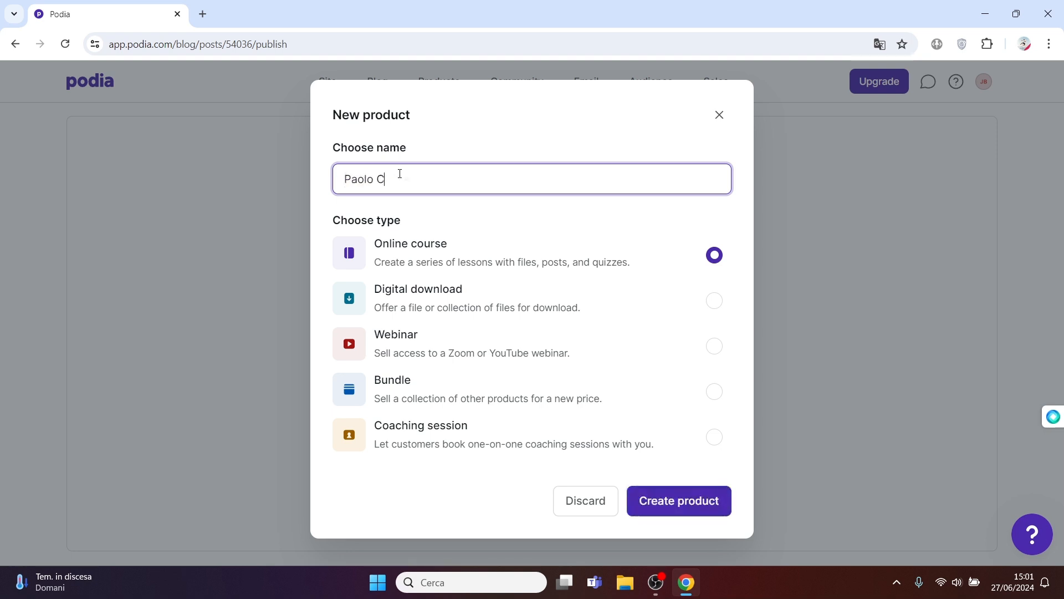
pyautogui.write('anva')
pyautogui.click(514, 262)
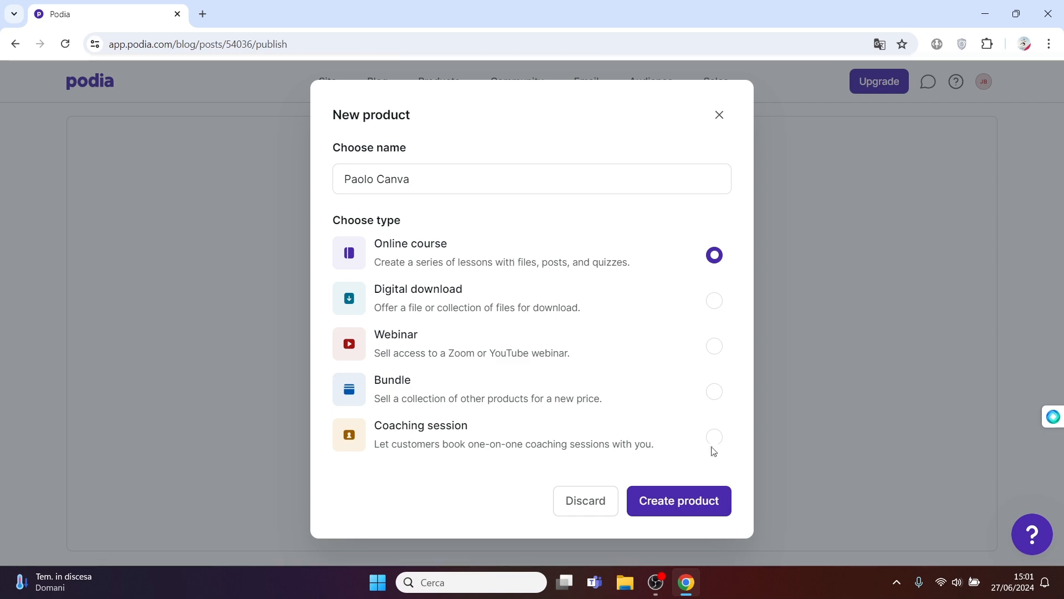
pyautogui.click(685, 502)
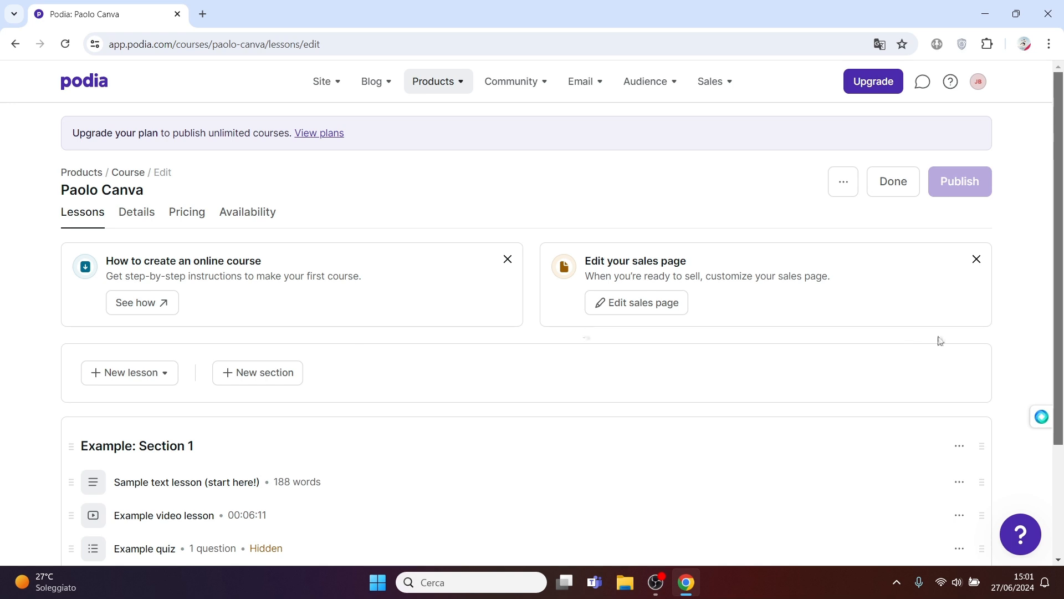
# - Look over the new course's lesson list and its details, pricing and availability settings
pyautogui.moveTo(1062, 283); pyautogui.dragTo(1053, 405)
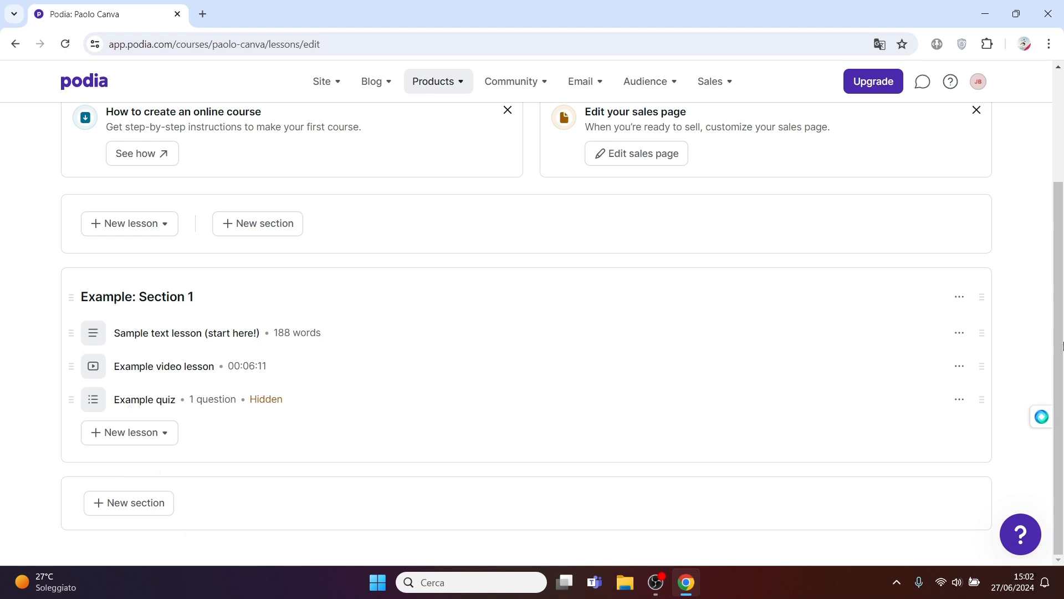
pyautogui.moveTo(1063, 347); pyautogui.dragTo(1062, 249)
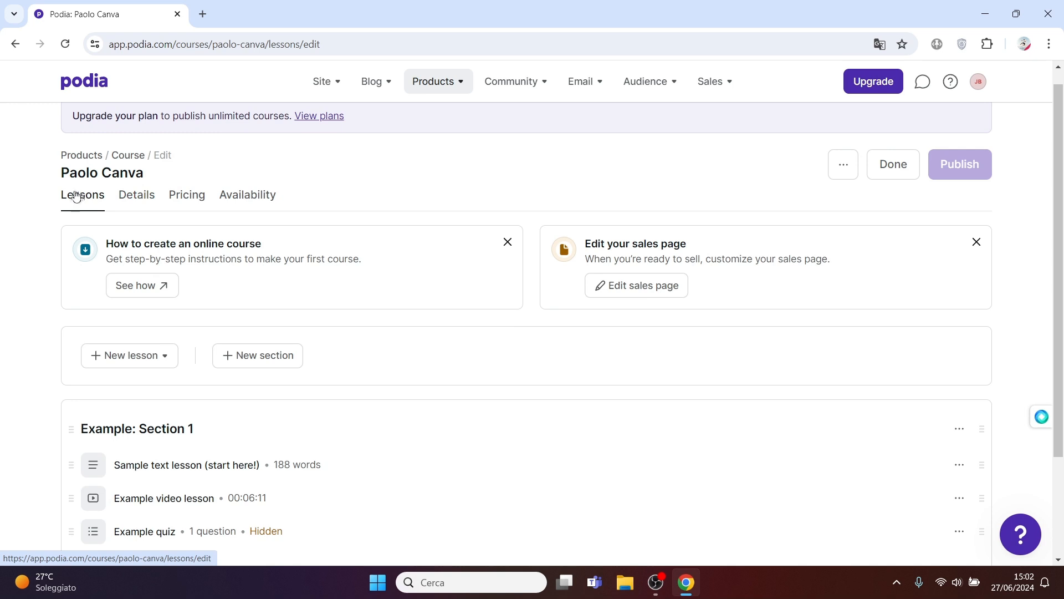
pyautogui.click(136, 198)
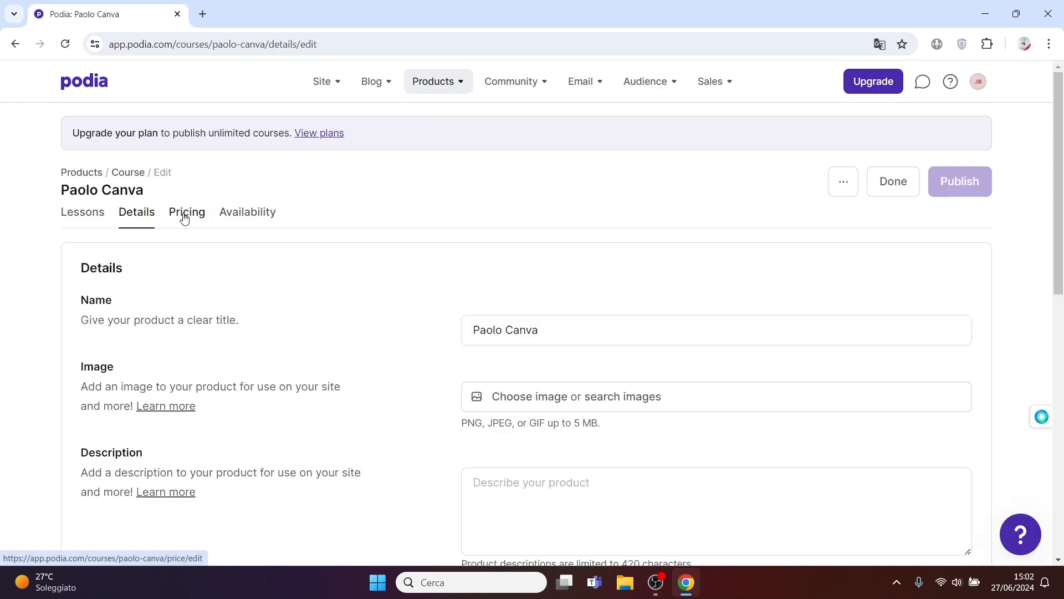
pyautogui.click(185, 216)
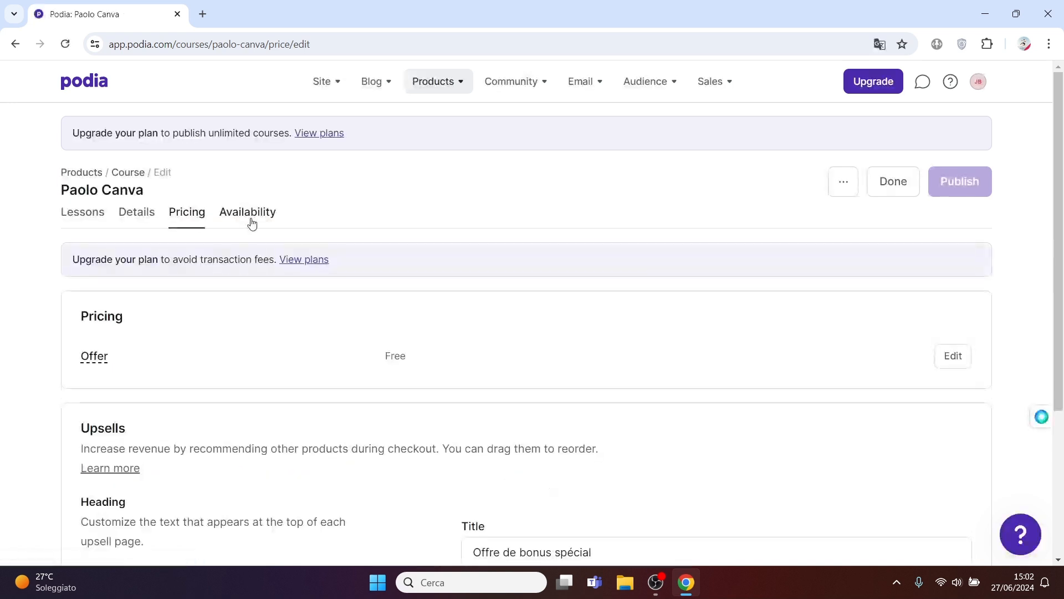
pyautogui.click(252, 216)
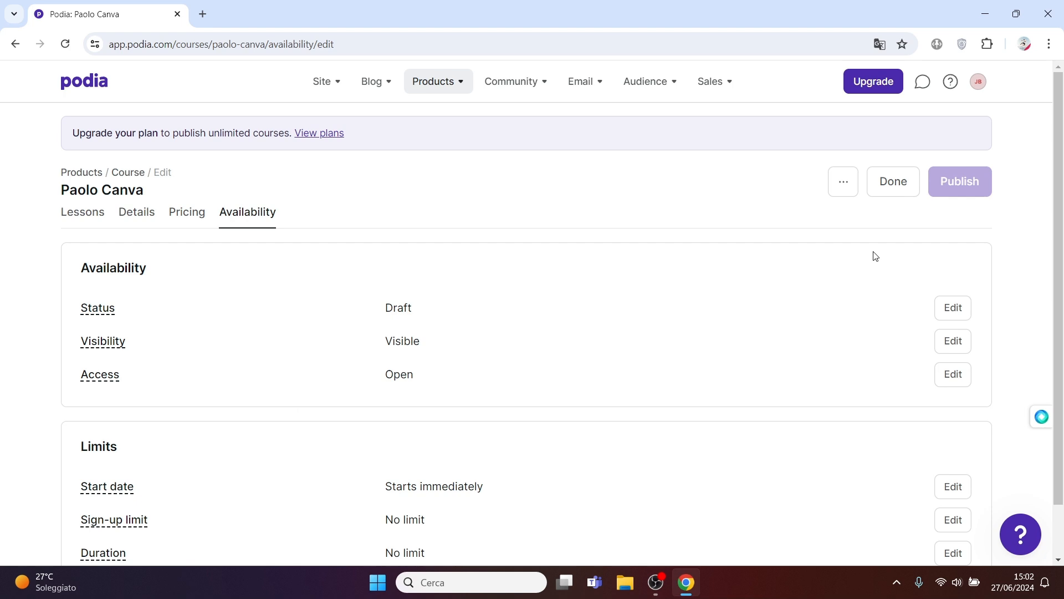
pyautogui.moveTo(1062, 238); pyautogui.dragTo(1063, 181)
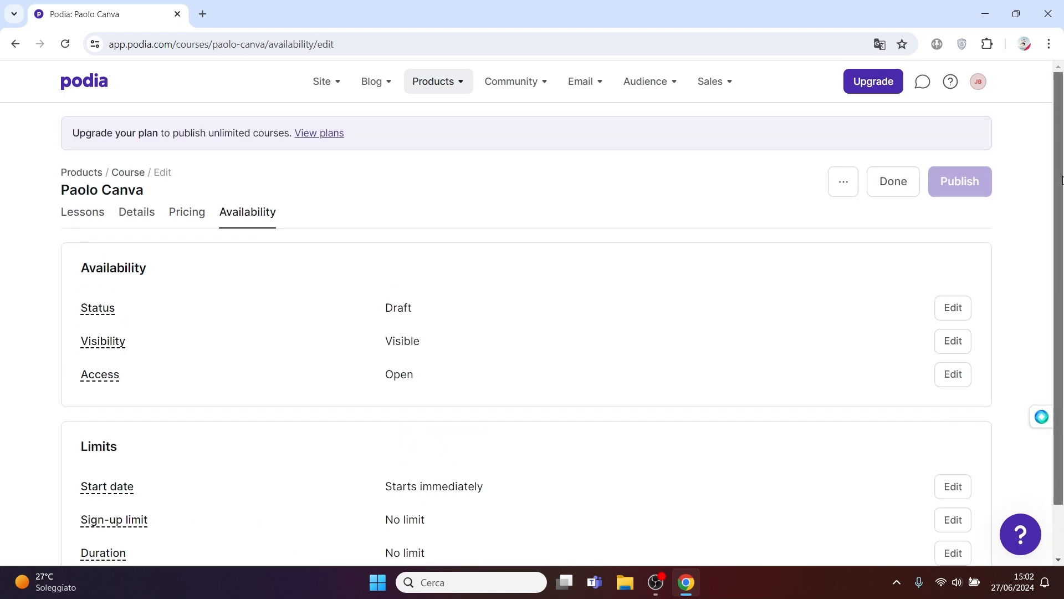
# - Create a community named "Tuto Podia"
pyautogui.click(540, 83)
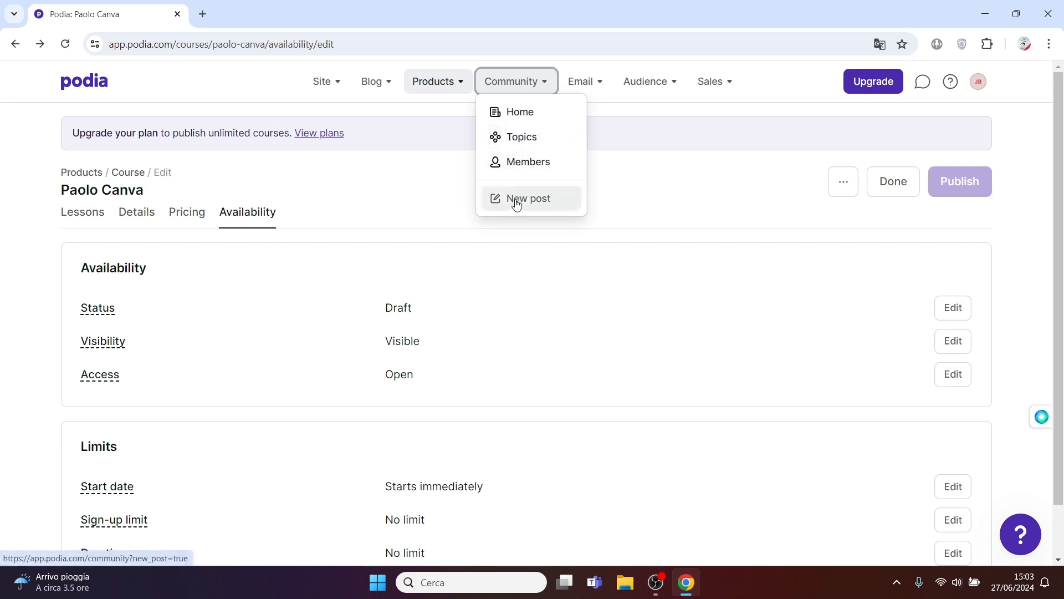
pyautogui.click(530, 114)
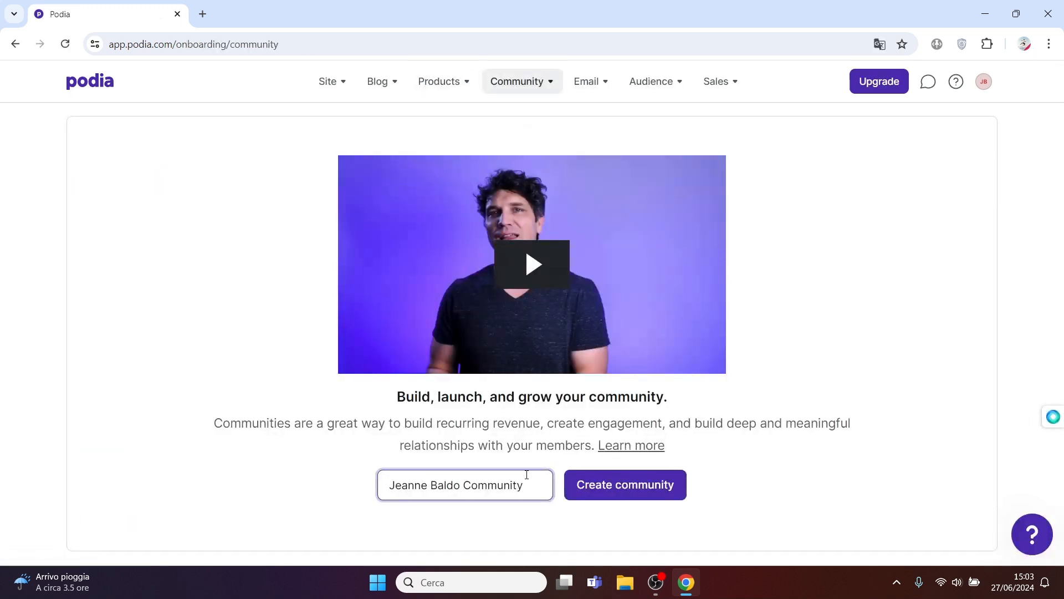
pyautogui.write('.')
pyautogui.click(523, 527)
pyautogui.moveTo(534, 488); pyautogui.dragTo(374, 490)
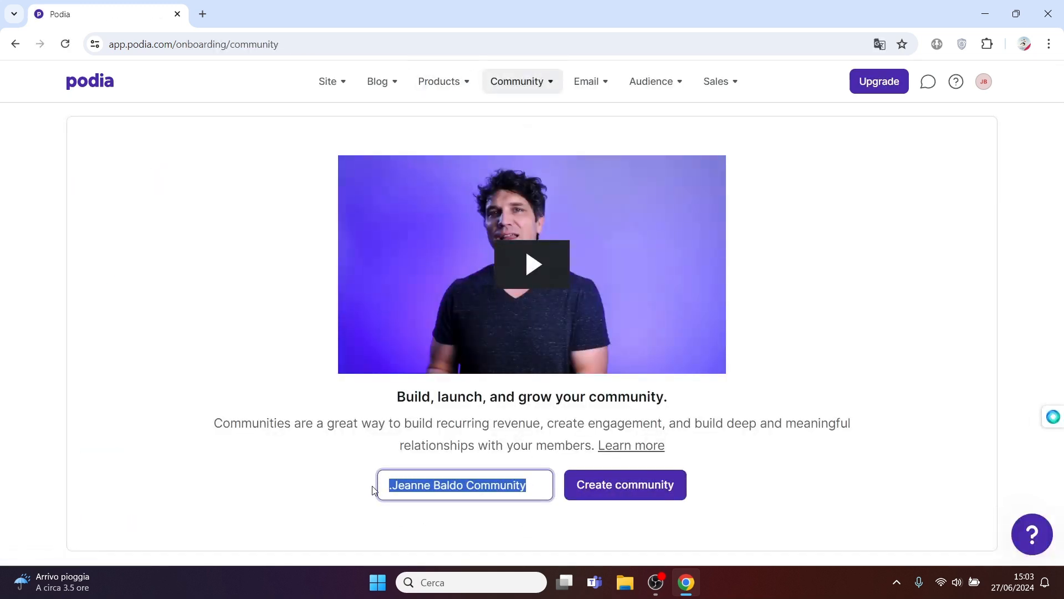
pyautogui.write('Tuto Podia')
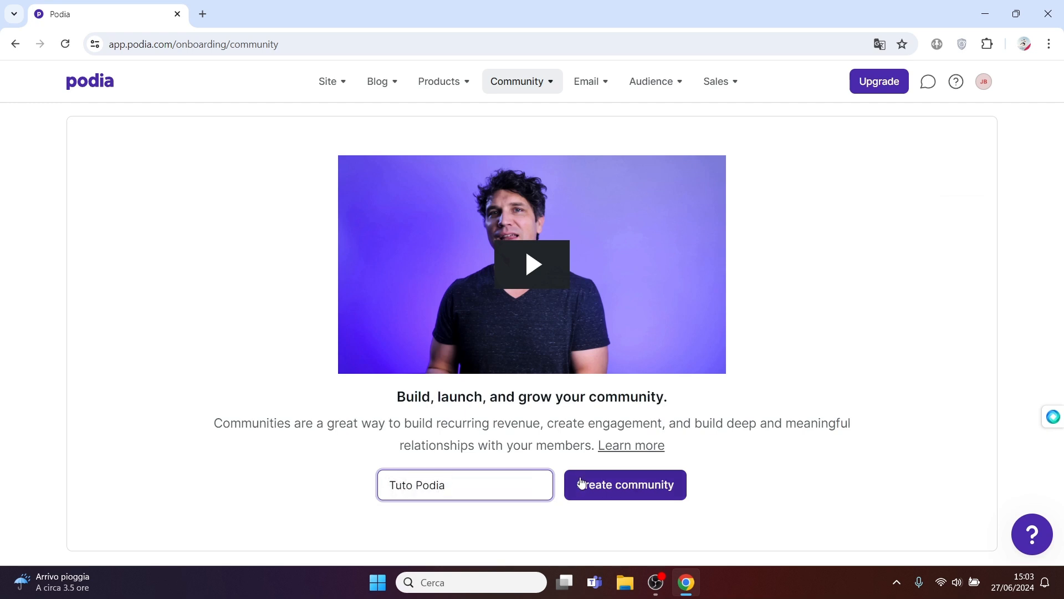
pyautogui.click(614, 486)
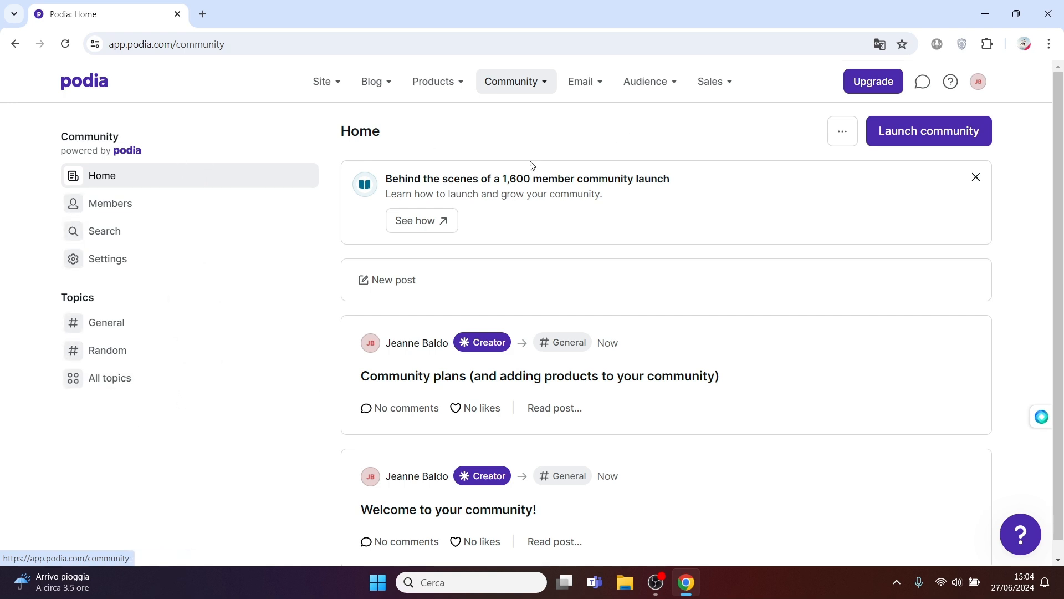
# - Start a new community post titled "Attention..." with the content "Tuto Test"
pyautogui.scroll(-1, 1062, 214)
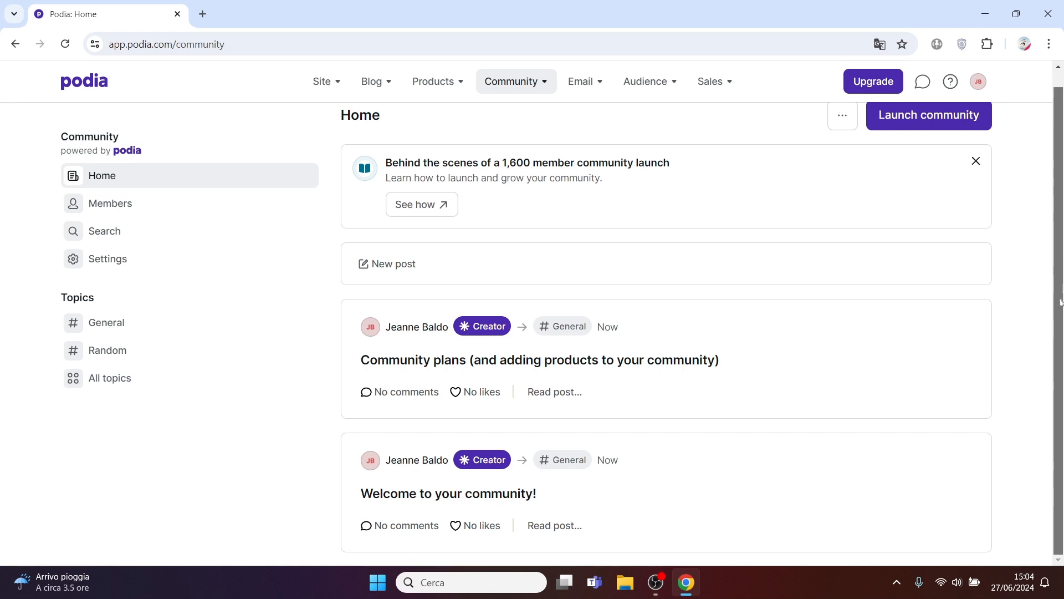
pyautogui.click(393, 265)
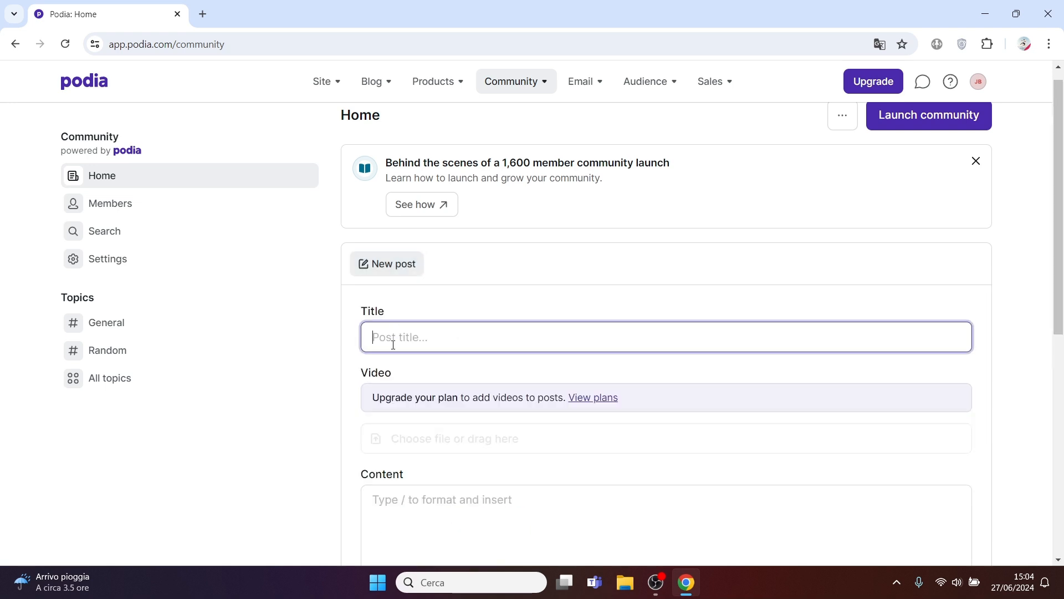
pyautogui.write('Attention..')
pyautogui.moveTo(1061, 242); pyautogui.dragTo(1059, 282)
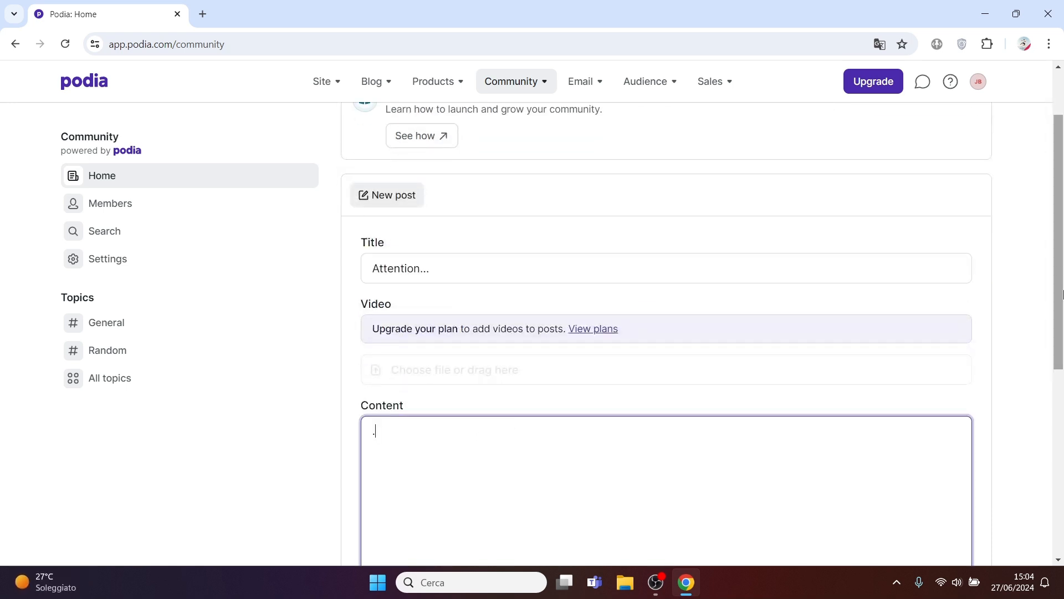
pyautogui.moveTo(1061, 294); pyautogui.dragTo(1057, 345)
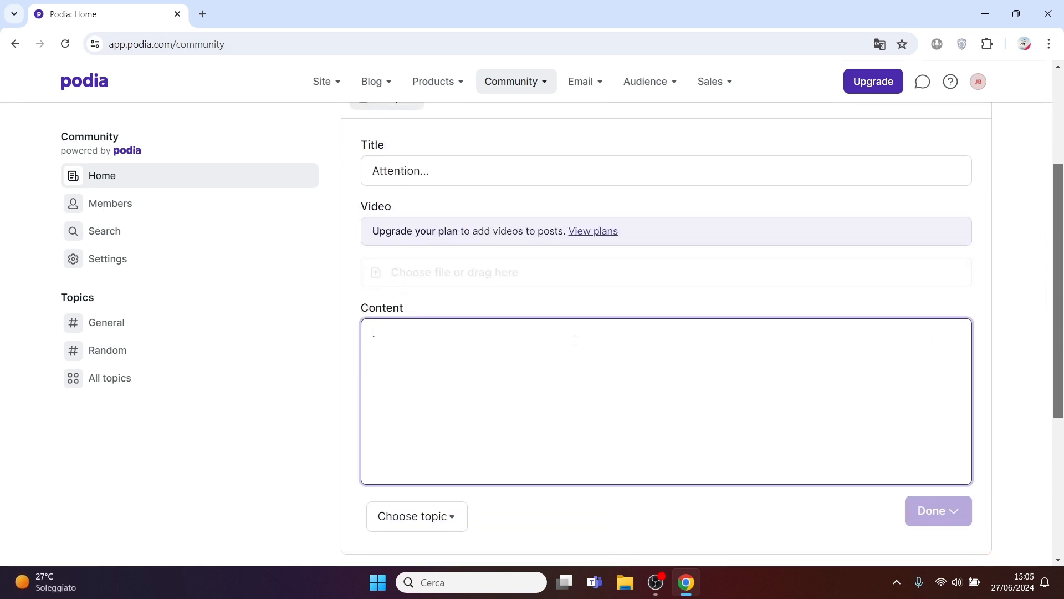
pyautogui.press('BackSpace')
pyautogui.write('T')
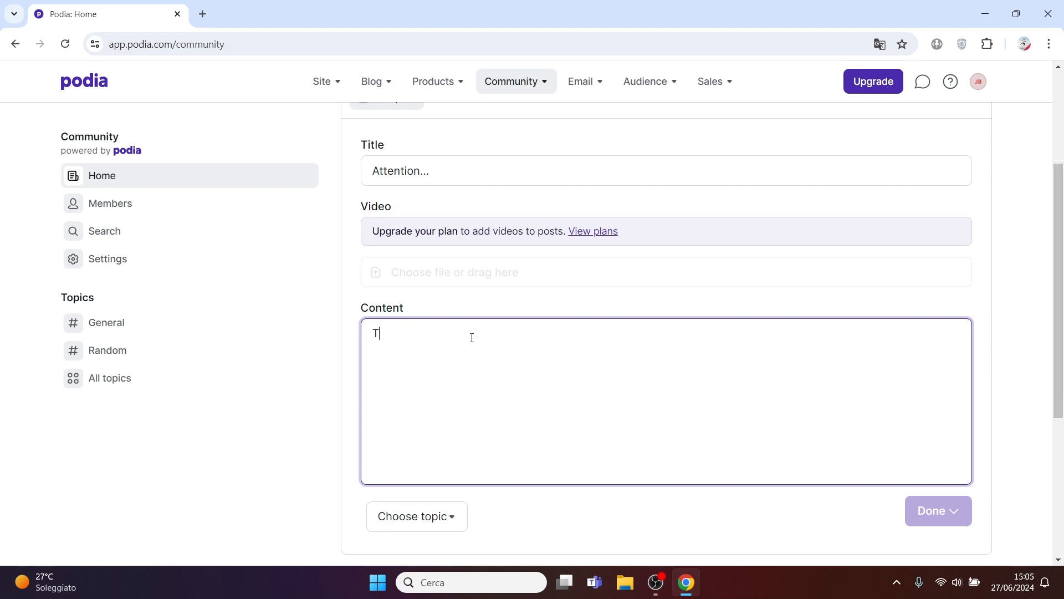
pyautogui.write('uto Test')
# - Assign the post to the General topic and publish it immediately
pyautogui.click(435, 516)
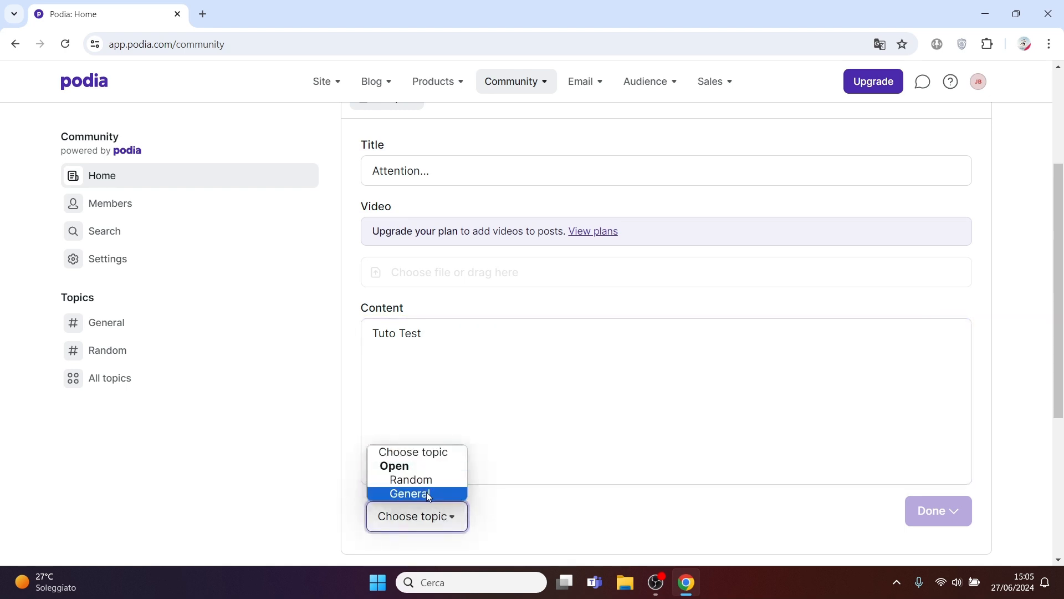
pyautogui.click(427, 491)
pyautogui.click(940, 518)
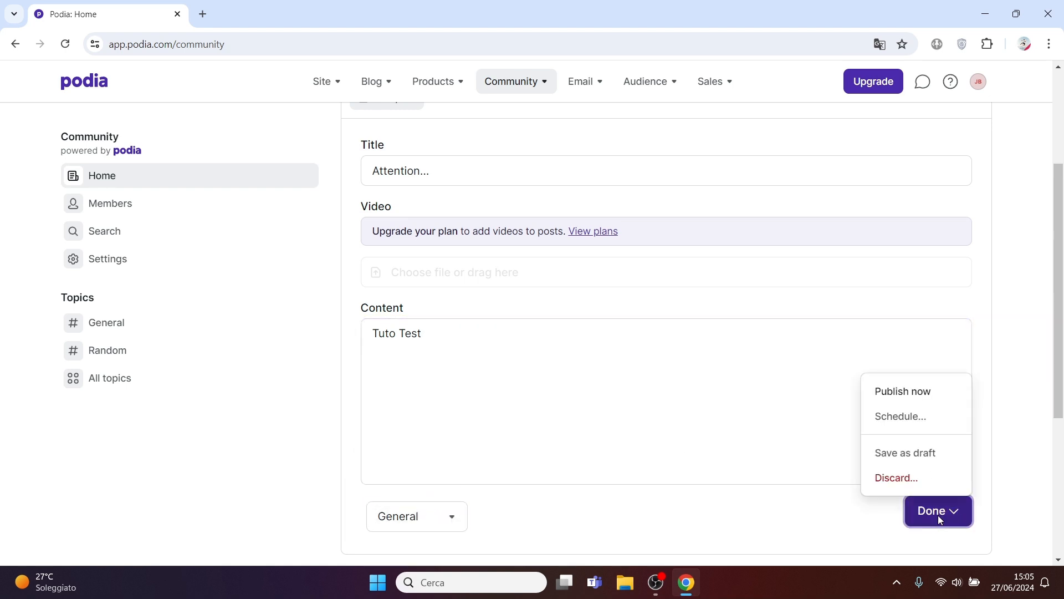
pyautogui.click(915, 392)
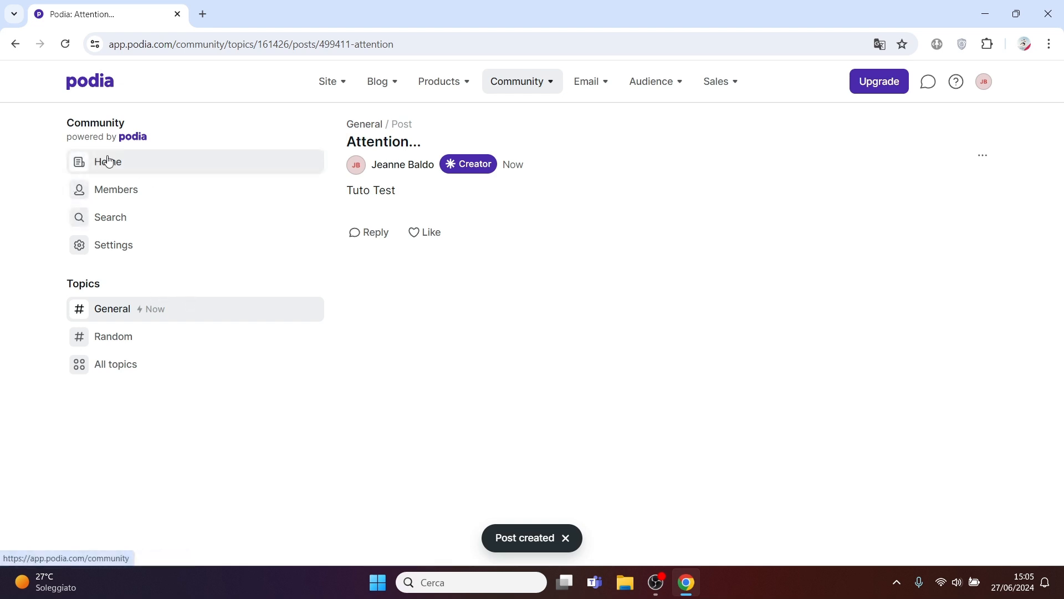
# - View the community home feed and the posts in the General and Random topics
pyautogui.click(146, 161)
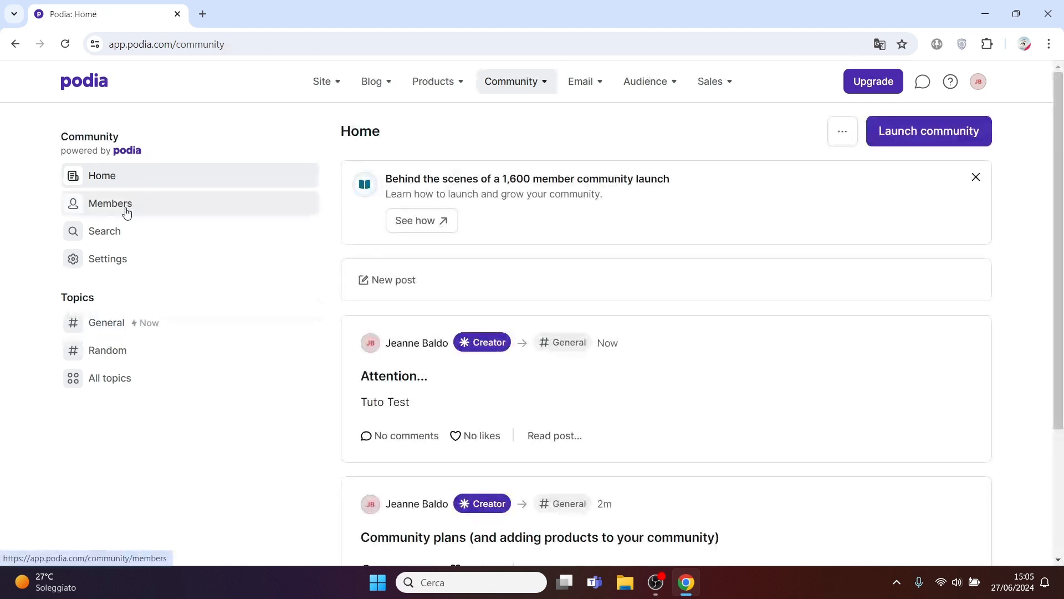
pyautogui.click(124, 324)
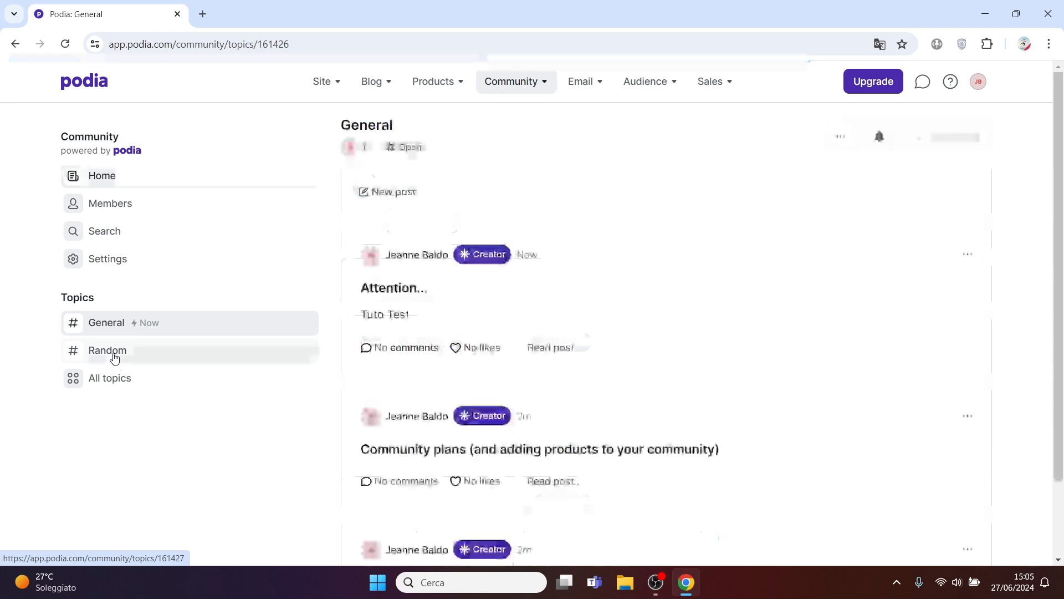
pyautogui.click(115, 359)
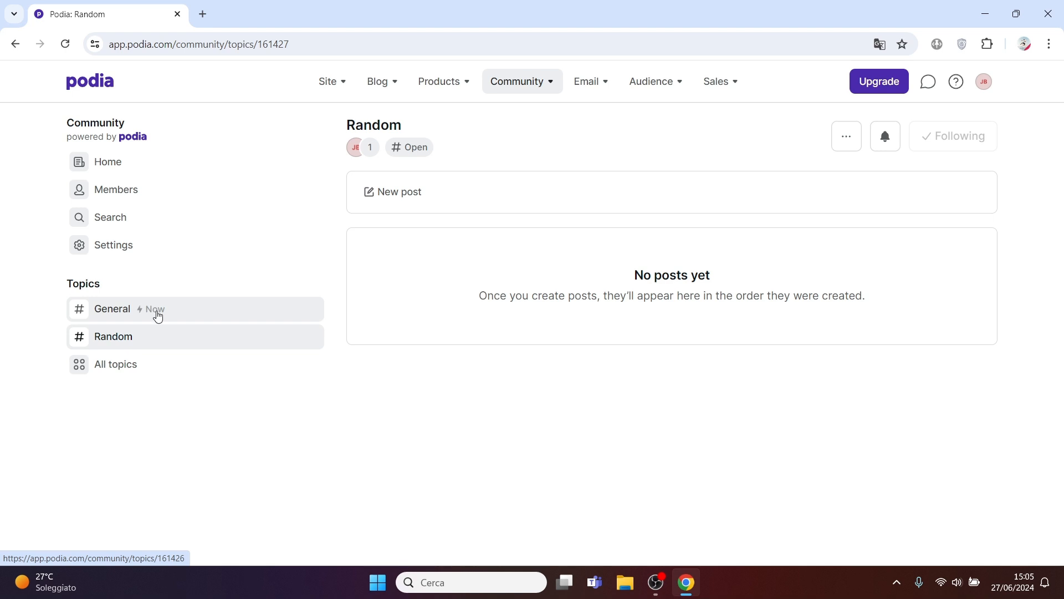
# - Look over the community settings for visibility, details, banner, default topics and plans
pyautogui.click(124, 249)
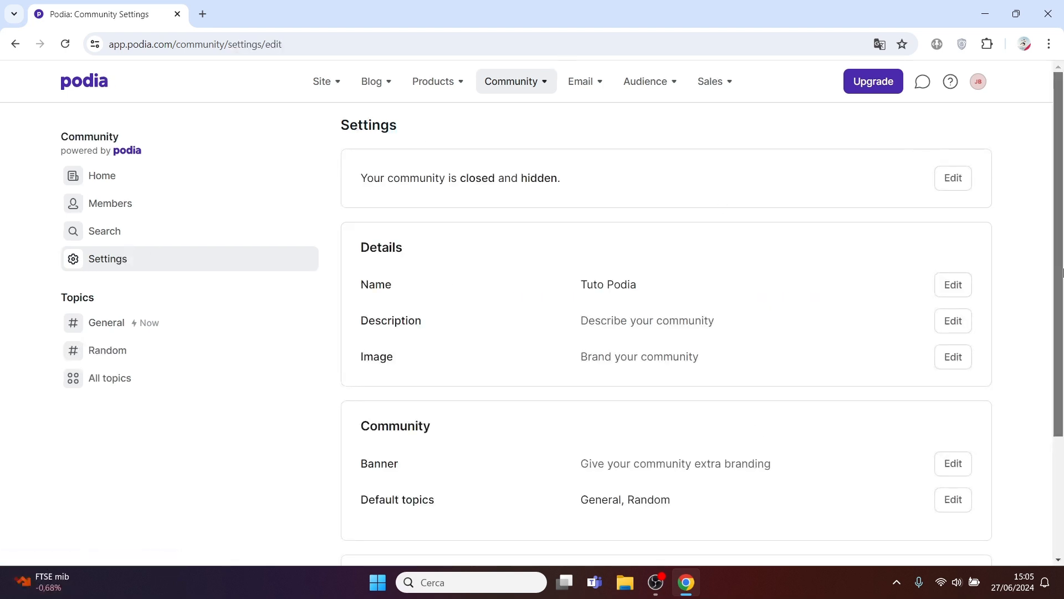
pyautogui.scroll(-3, 1062, 271)
pyautogui.scroll(3, 1062, 233)
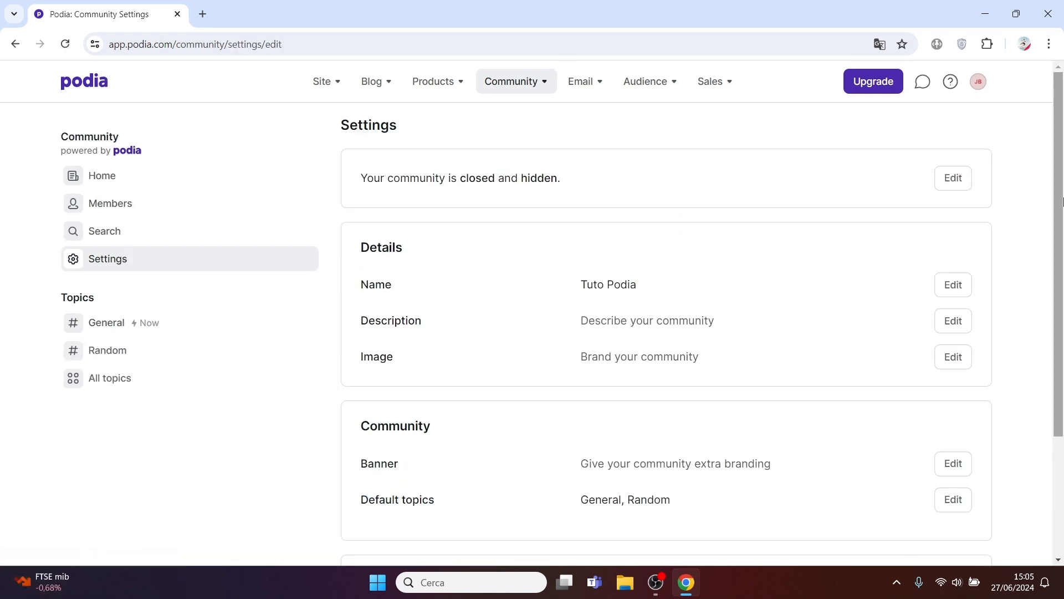
pyautogui.scroll(-3, 1061, 200)
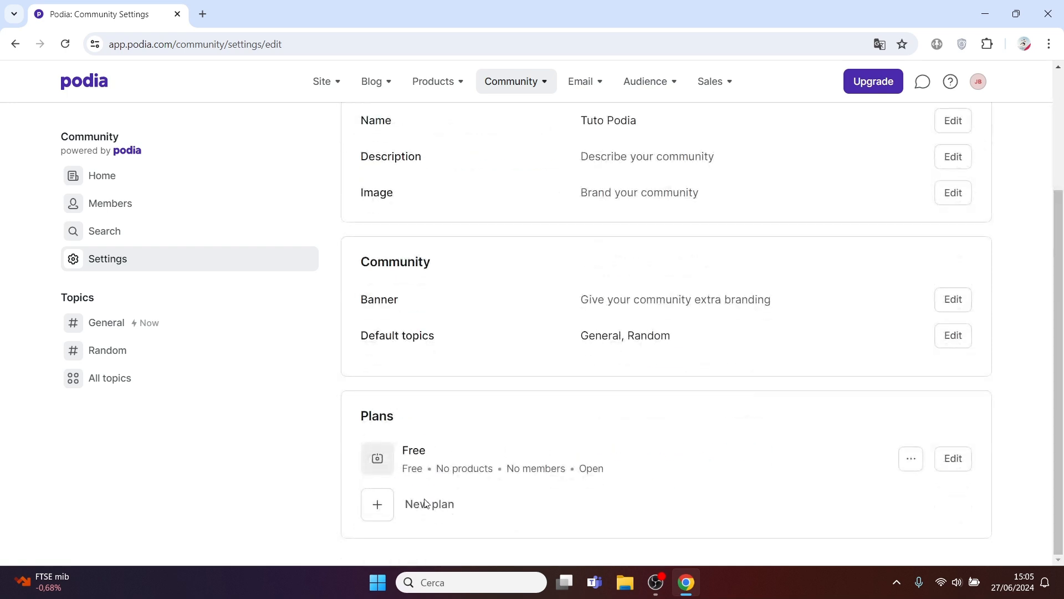
pyautogui.scroll(2, 1063, 253)
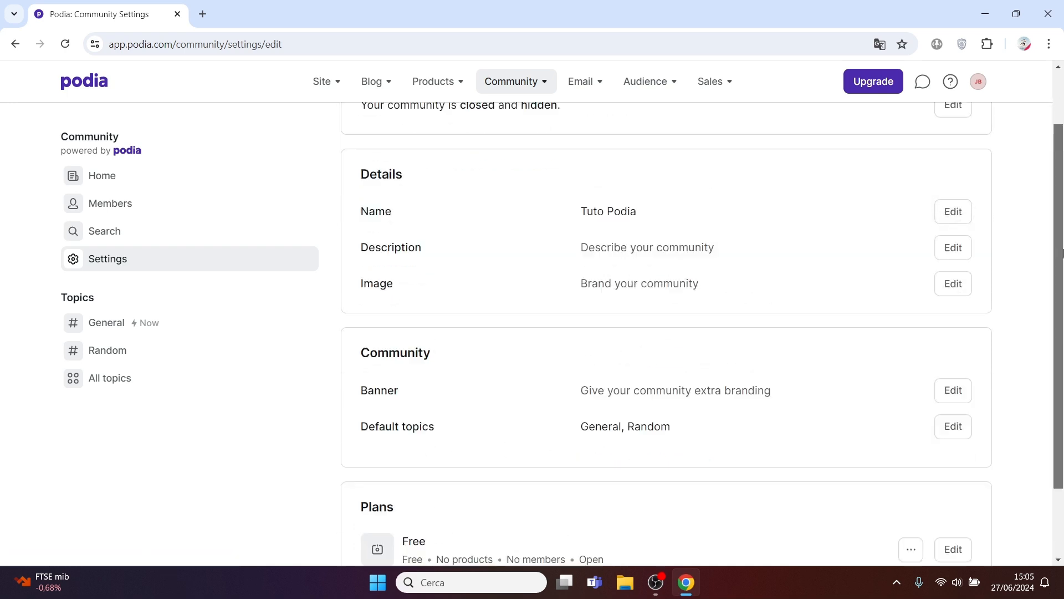
pyautogui.scroll(2, 1062, 222)
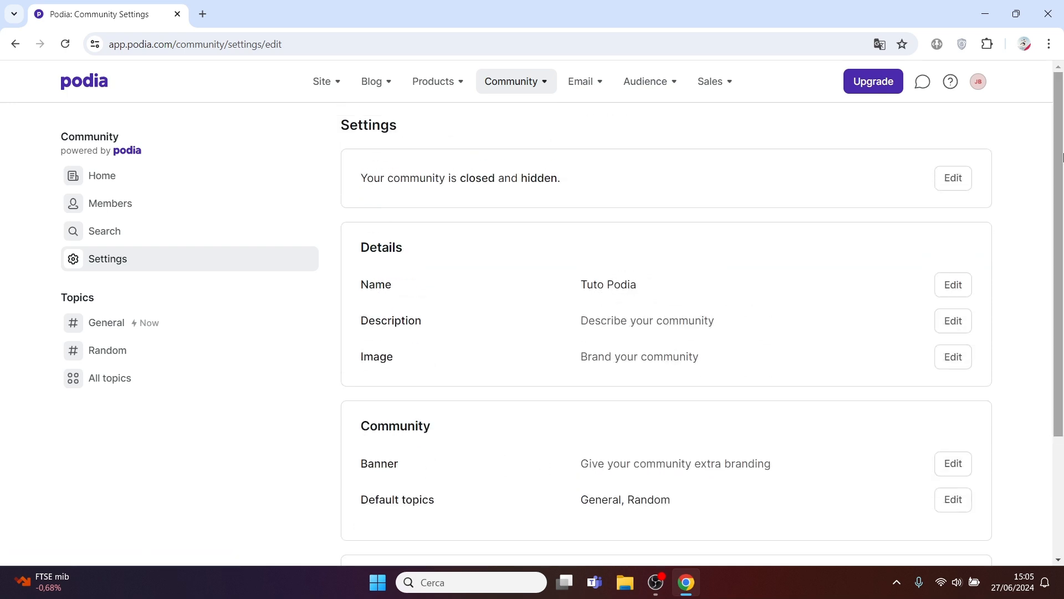
# - Open the email section and examine the compliance form's double opt-in, sign-up text and postal address fields
pyautogui.click(590, 84)
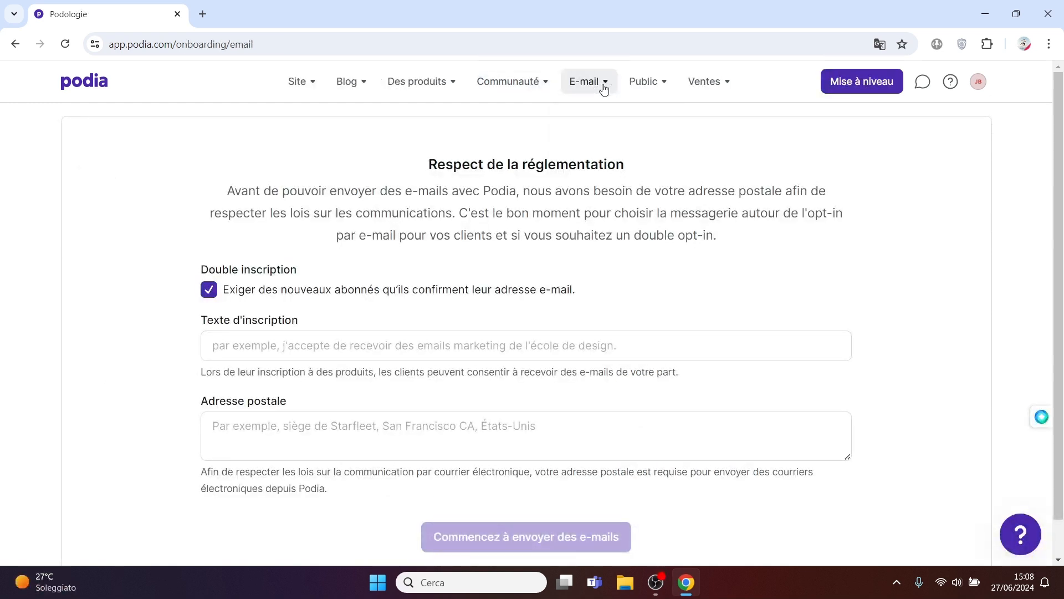
pyautogui.click(247, 354)
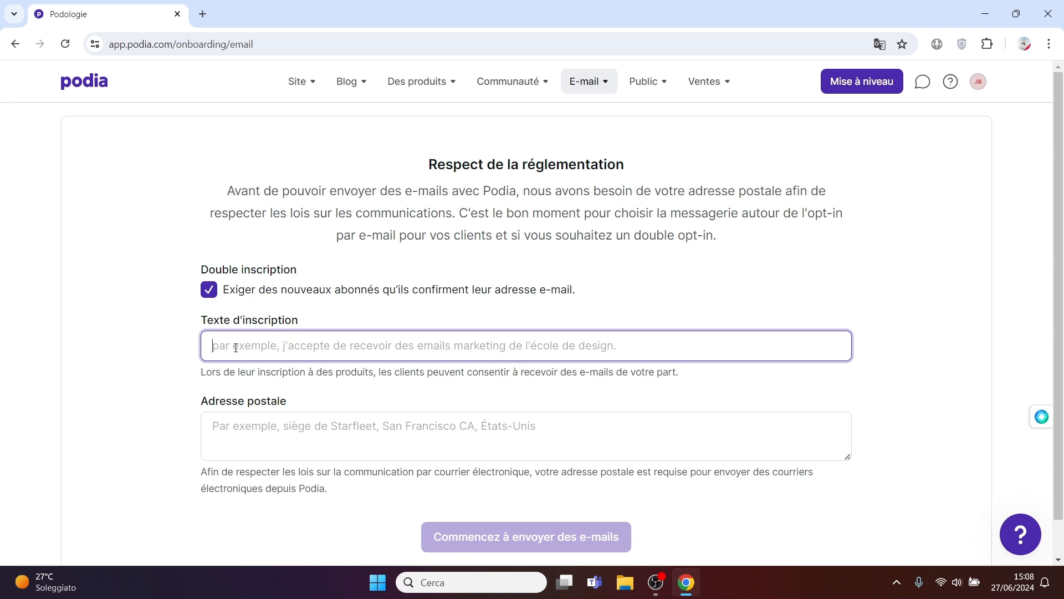
pyautogui.click(218, 424)
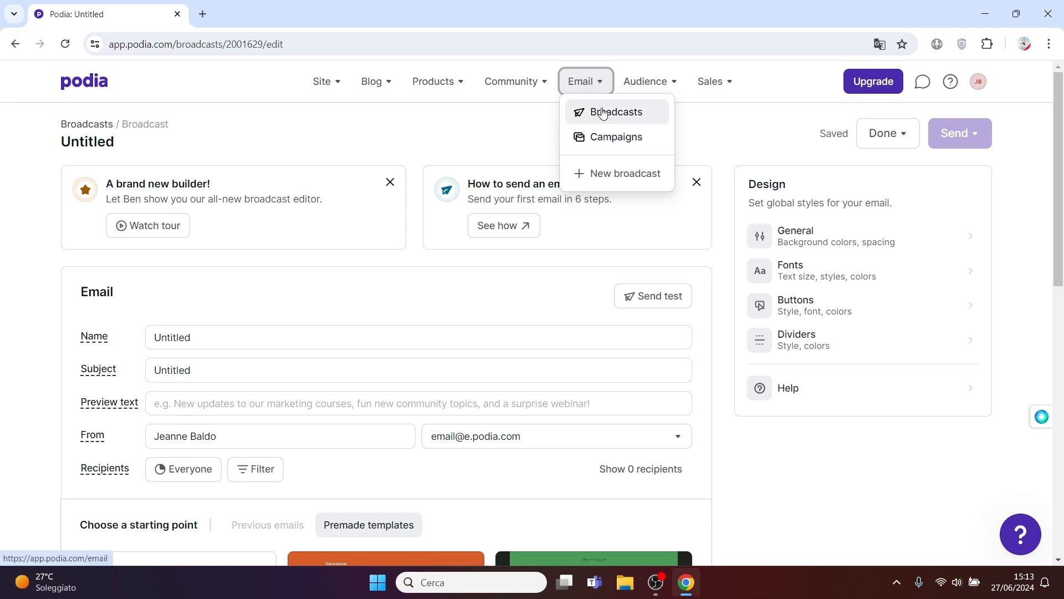
# - Translate the broadcast page into French, open the broadcasts overview and check the available email options
pyautogui.click(881, 44)
pyautogui.click(785, 73)
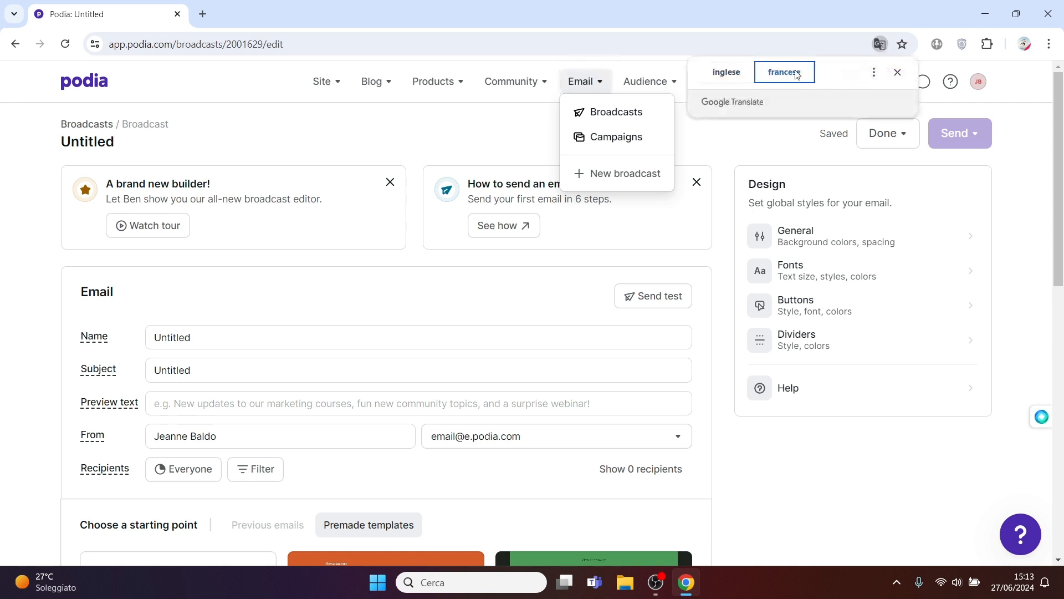
pyautogui.click(716, 163)
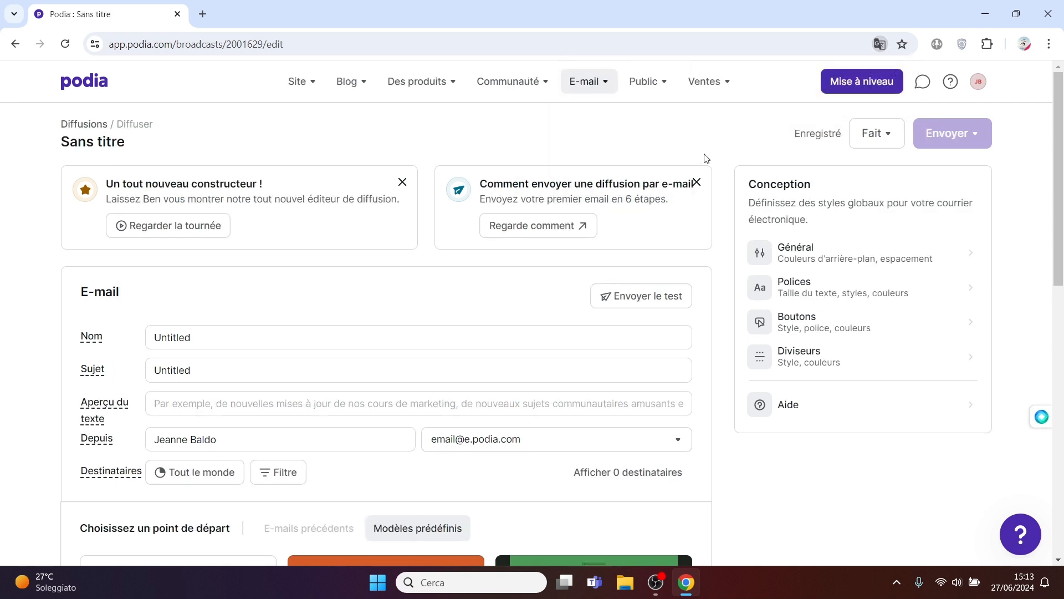
pyautogui.click(604, 91)
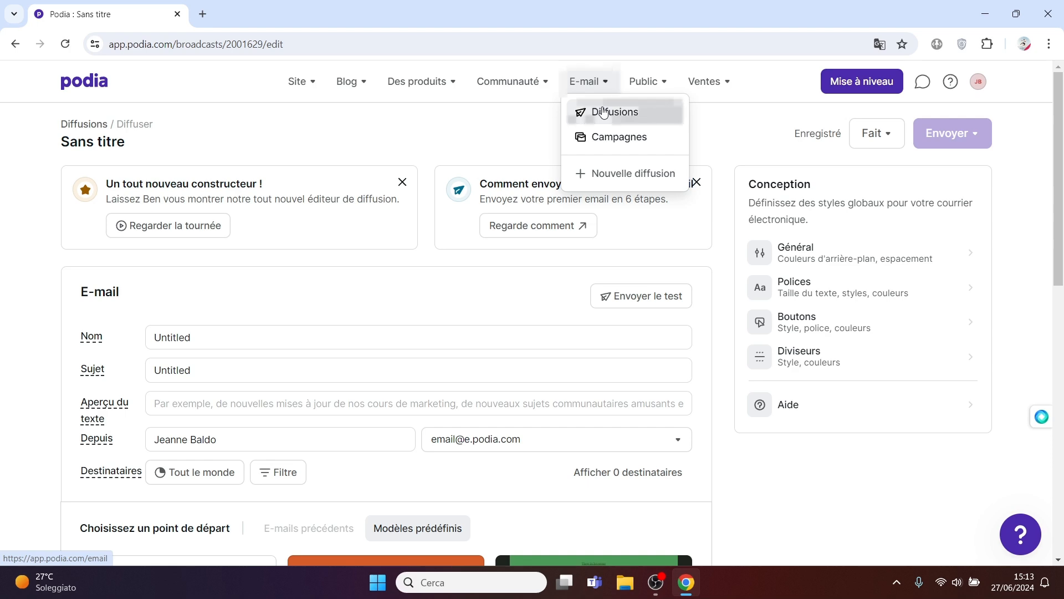
pyautogui.click(604, 111)
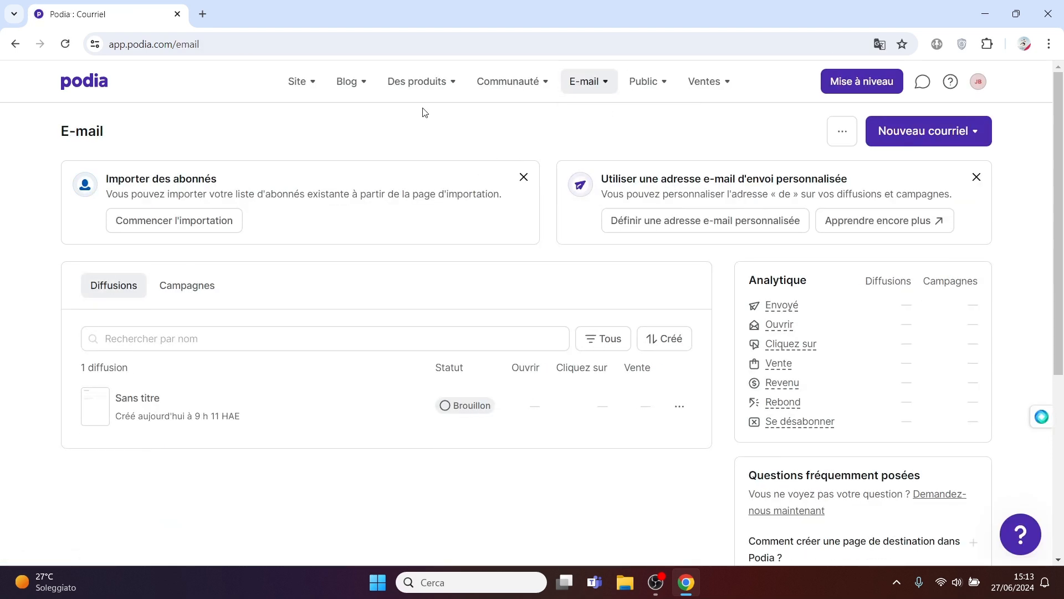
pyautogui.click(609, 82)
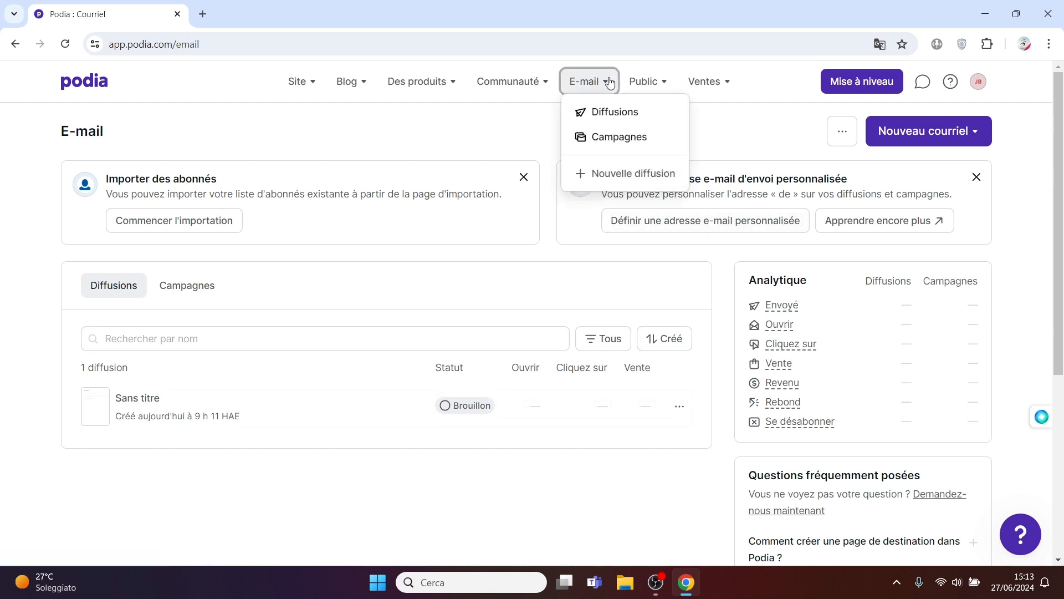
pyautogui.click(610, 82)
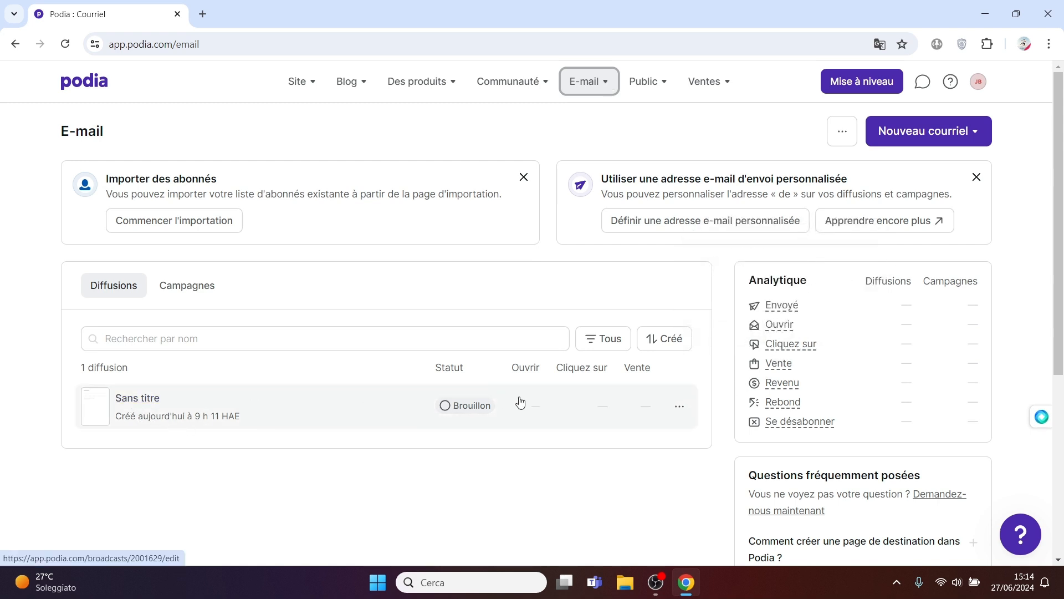
# - Delete the untitled draft broadcast
pyautogui.click(679, 406)
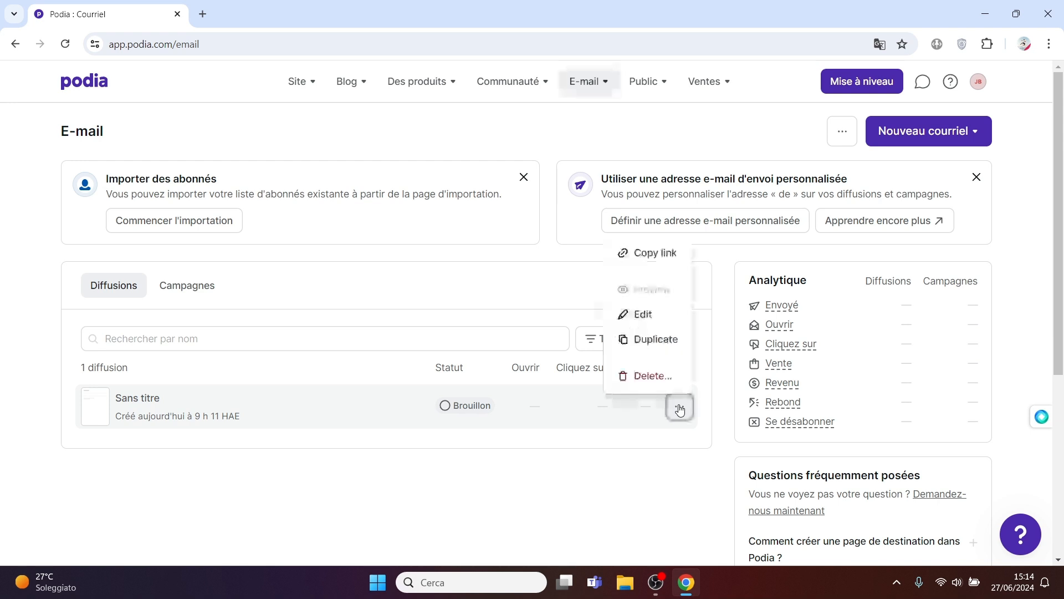
pyautogui.click(662, 375)
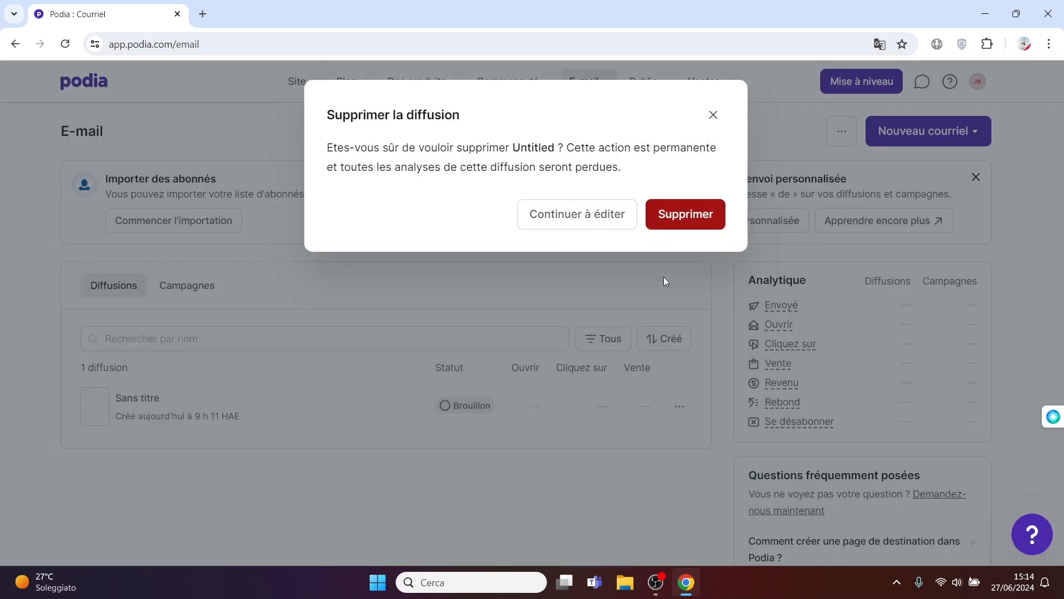
pyautogui.click(688, 215)
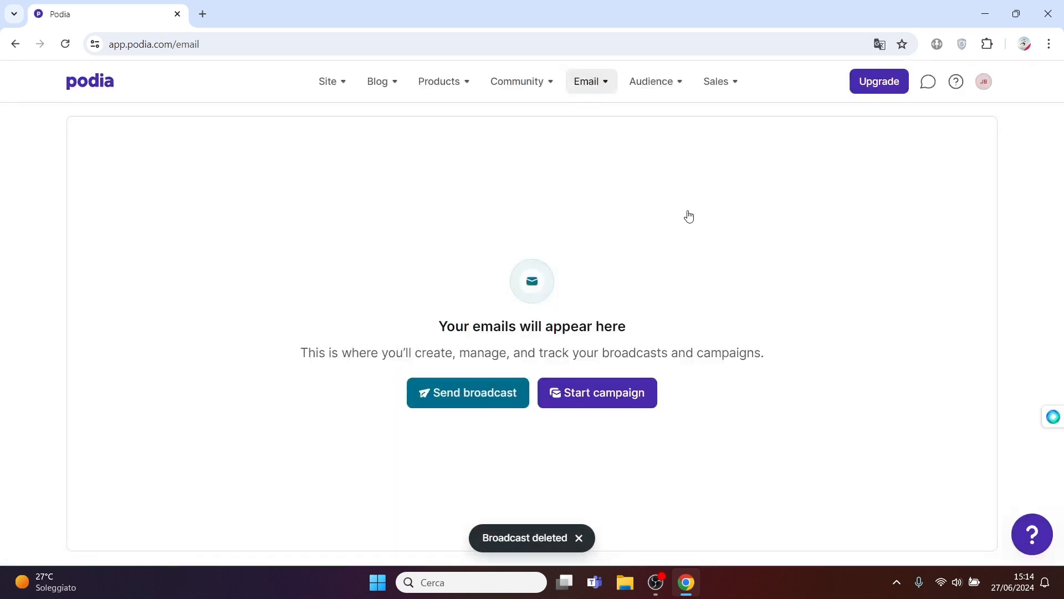
# - Create a new email broadcast named "Attention" with the subject "sujet"
pyautogui.click(467, 395)
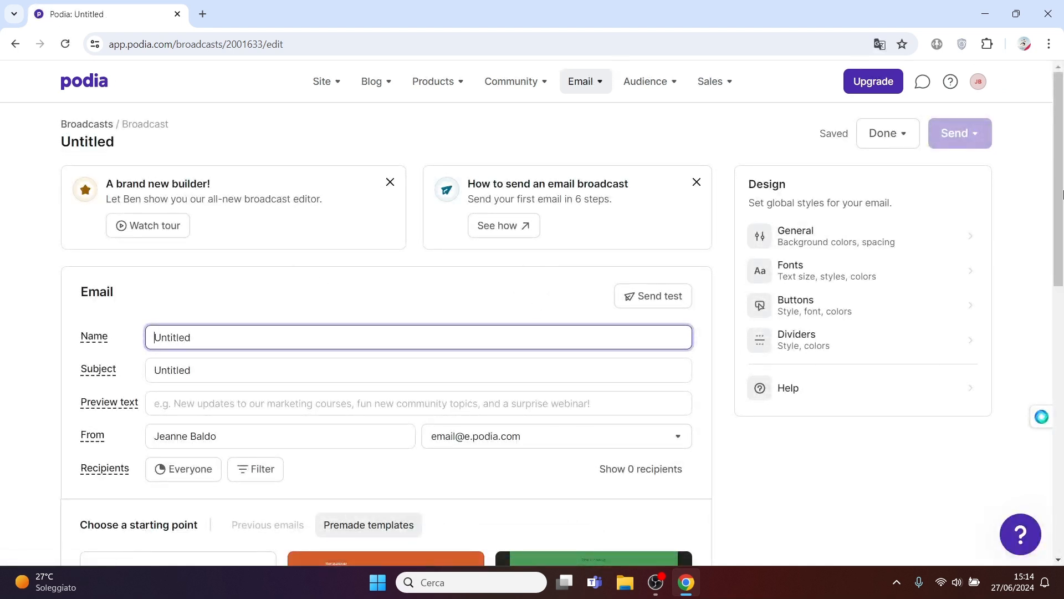
pyautogui.moveTo(1062, 194); pyautogui.dragTo(1061, 231)
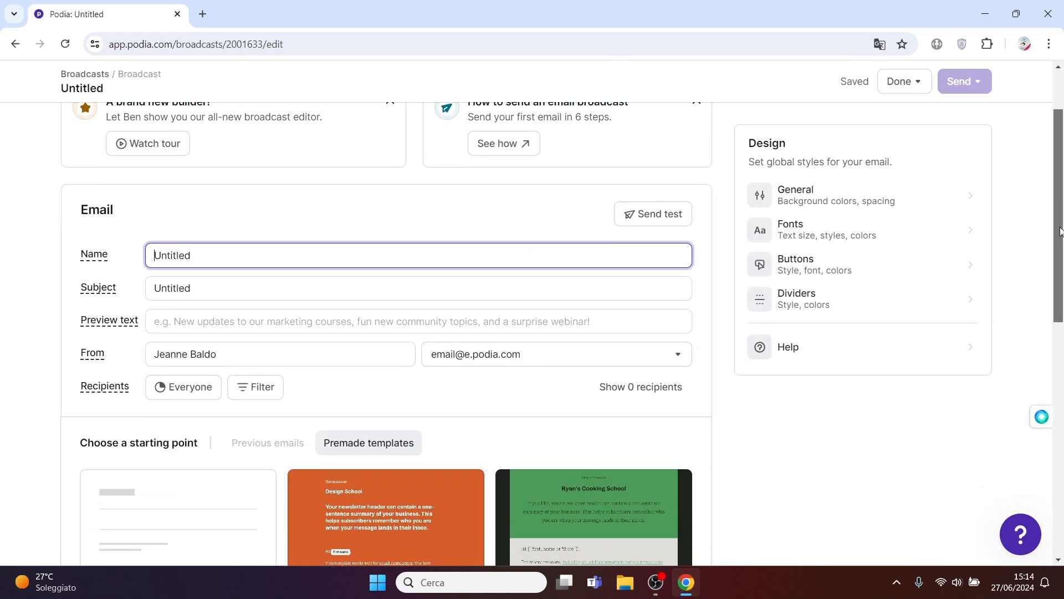
pyautogui.click(281, 266)
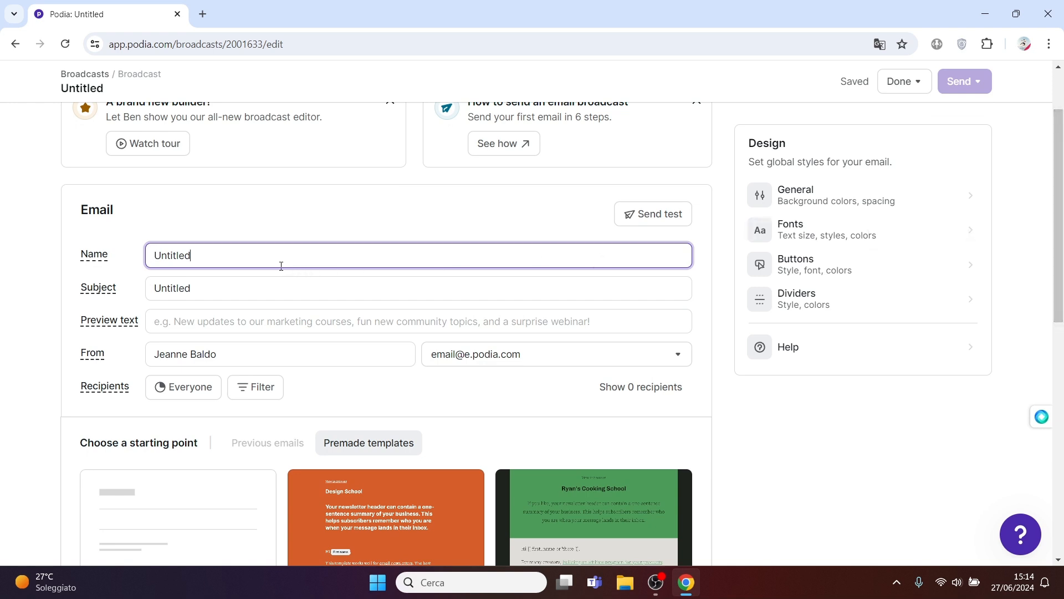
pyautogui.doubleClick(281, 266)
pyautogui.write('Attention')
pyautogui.doubleClick(223, 287)
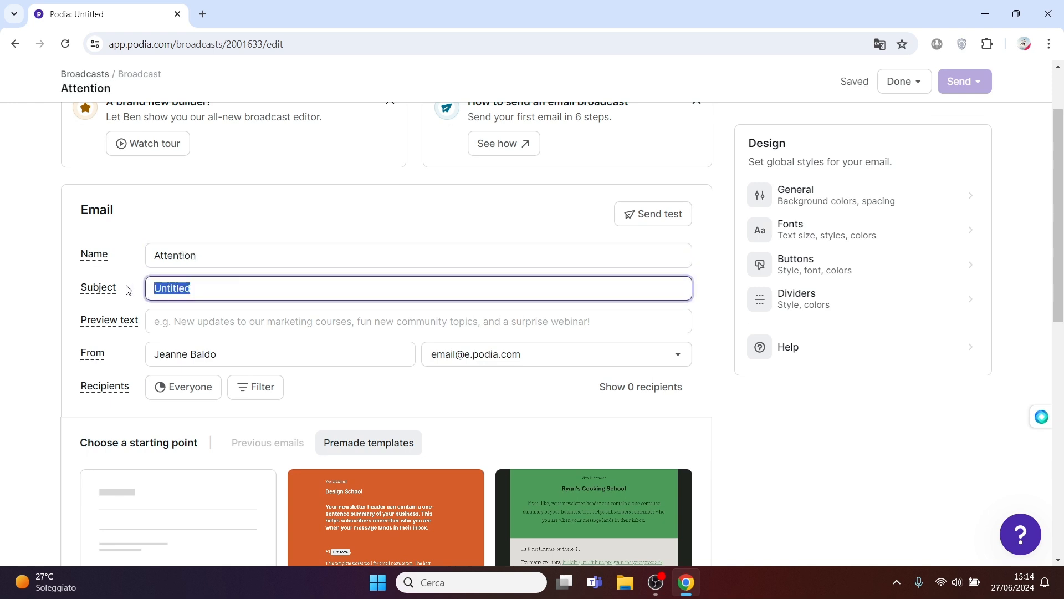
pyautogui.write('sujet')
# - Preview the "Product waitlist email" premade template and apply it to the Attention broadcast
pyautogui.click(186, 316)
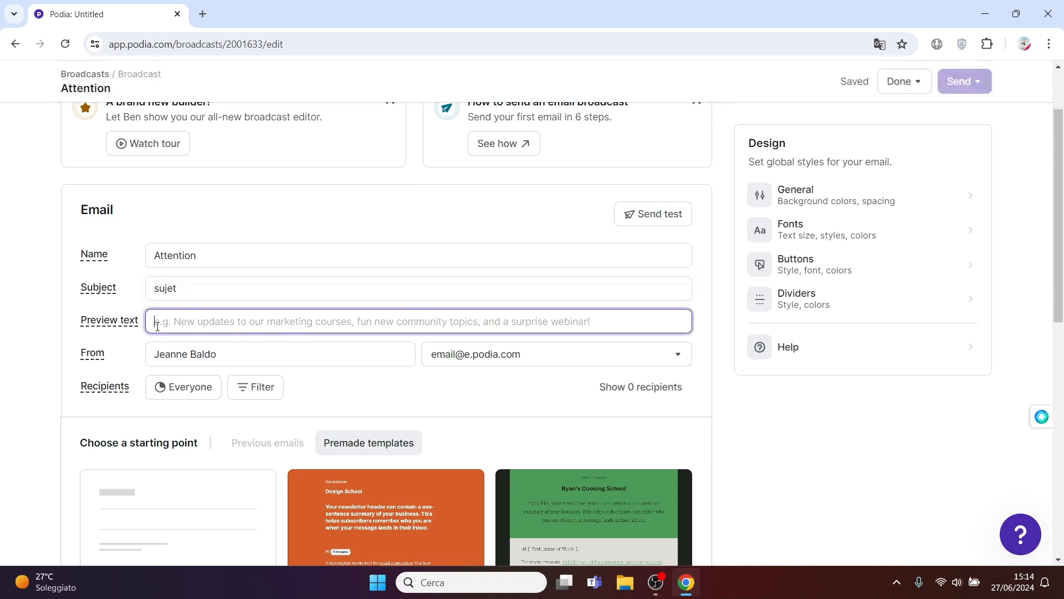
pyautogui.scroll(-2, 732, 282)
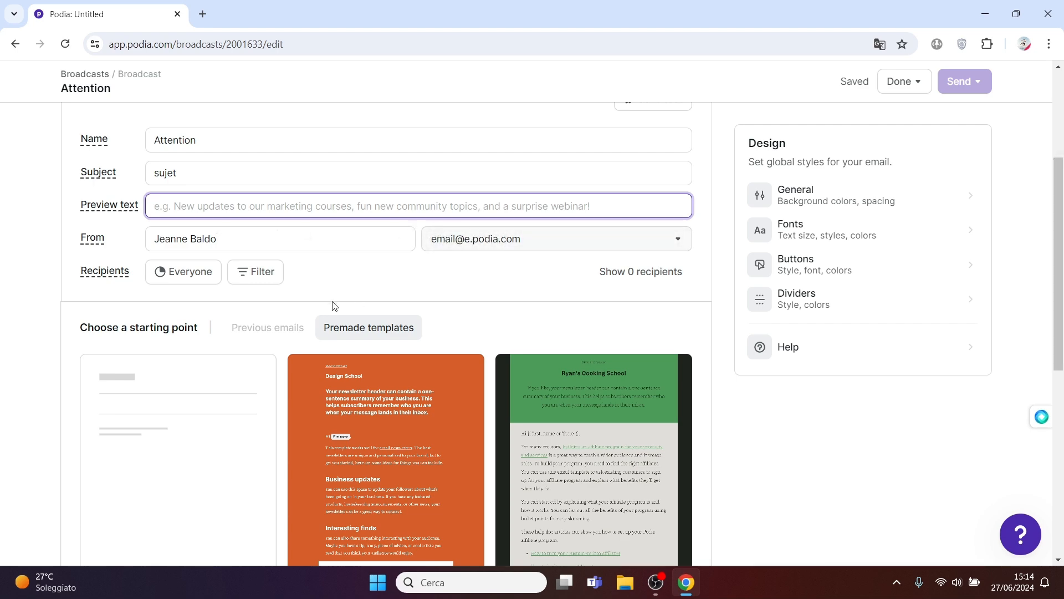
pyautogui.scroll(-7, 613, 479)
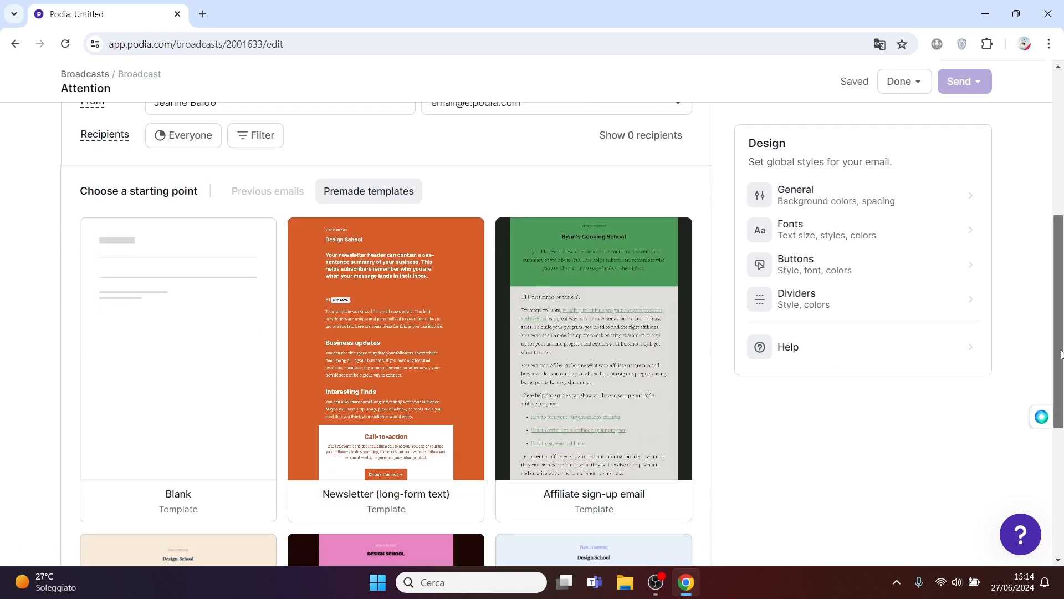
pyautogui.moveTo(613, 479)
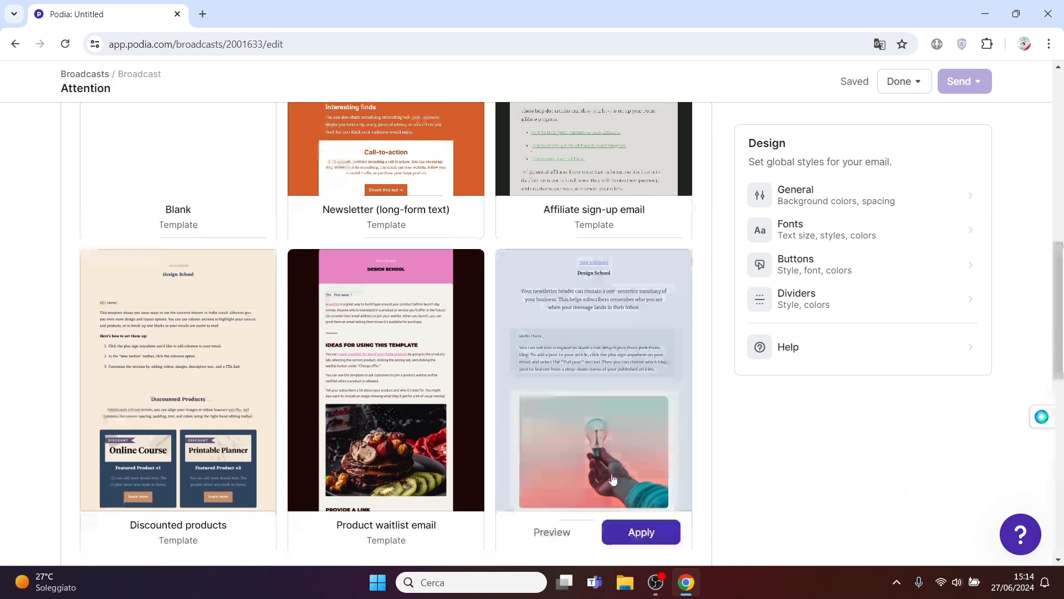
pyautogui.click(388, 416)
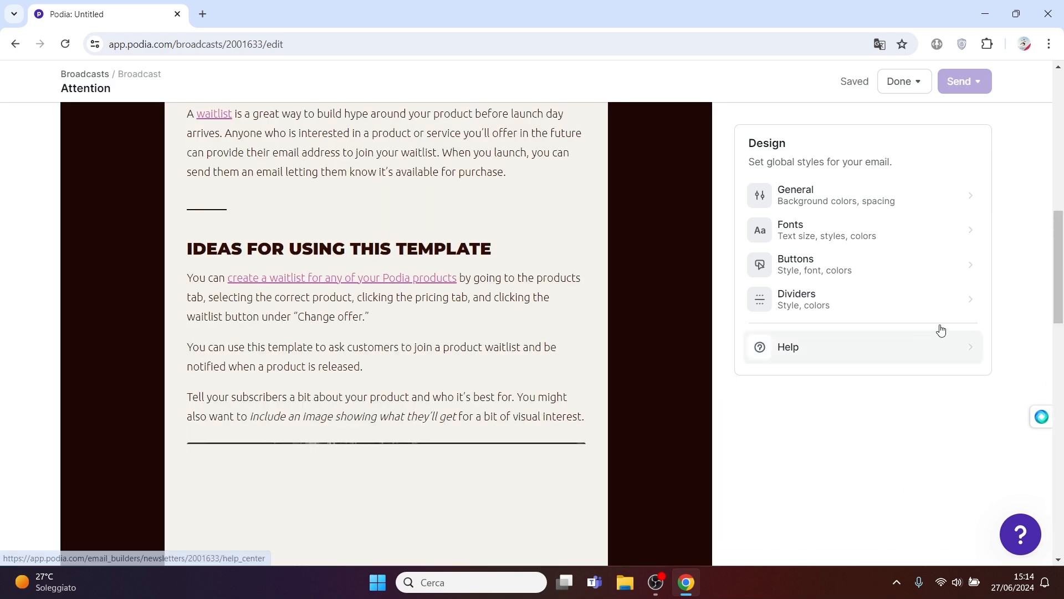
pyautogui.moveTo(1060, 281); pyautogui.dragTo(1061, 212)
pyautogui.scroll(-1, 532, 373)
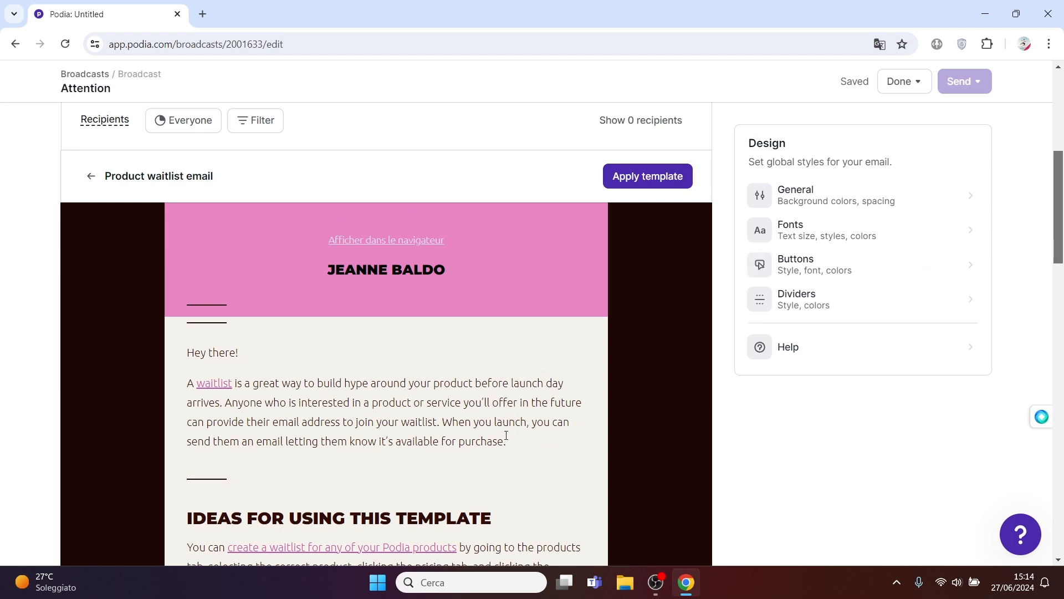
pyautogui.scroll(-1, 506, 435)
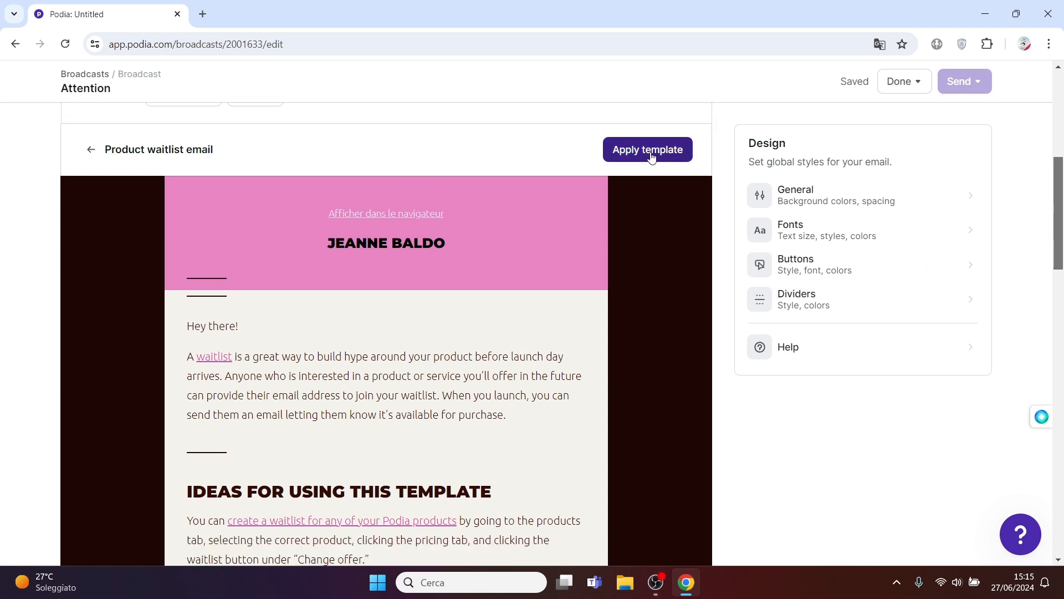
pyautogui.click(650, 152)
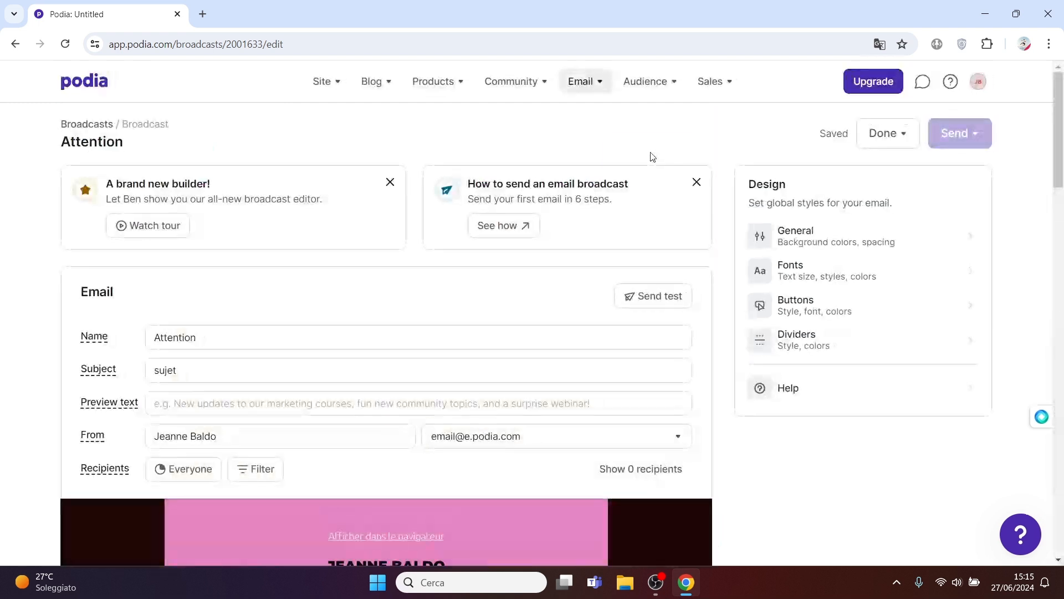
# - Select text in the email's introductory paragraph and examine that text block's layout and color options
pyautogui.scroll(-8, 1063, 170)
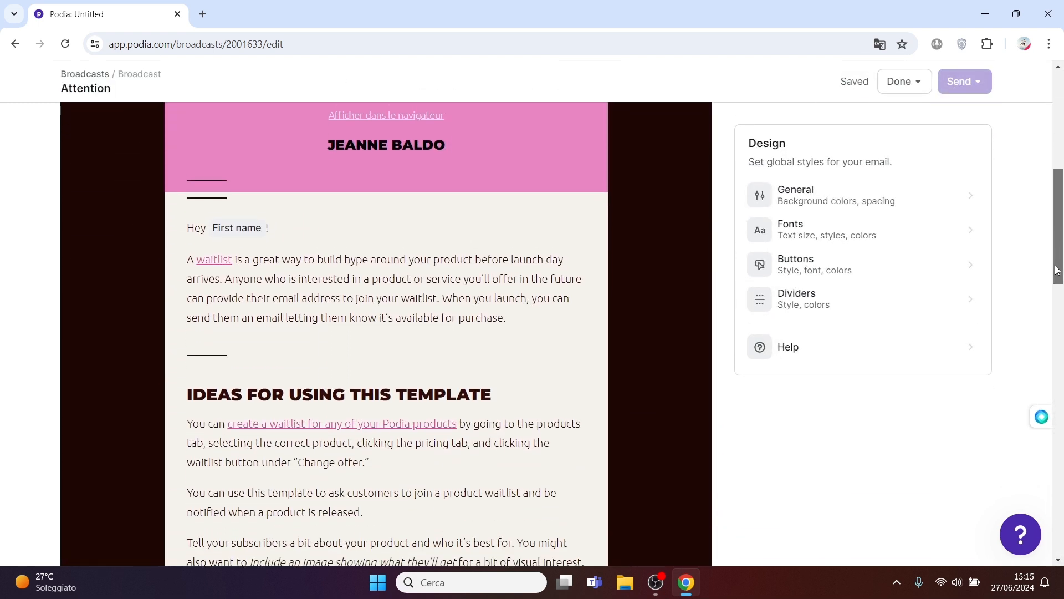
pyautogui.moveTo(505, 307); pyautogui.dragTo(316, 268)
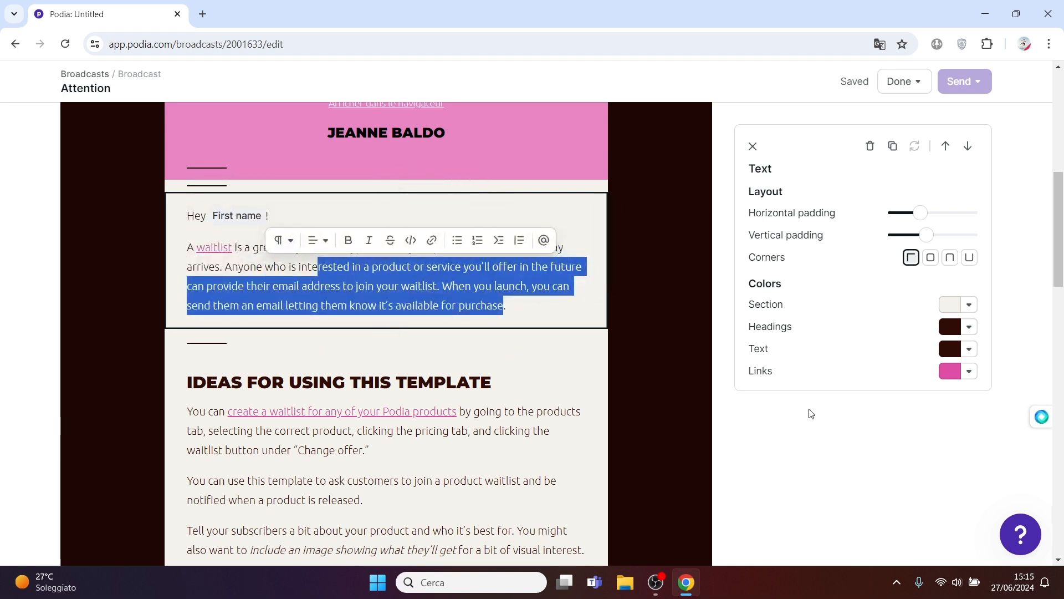
pyautogui.click(879, 433)
pyautogui.moveTo(1060, 260); pyautogui.dragTo(1061, 160)
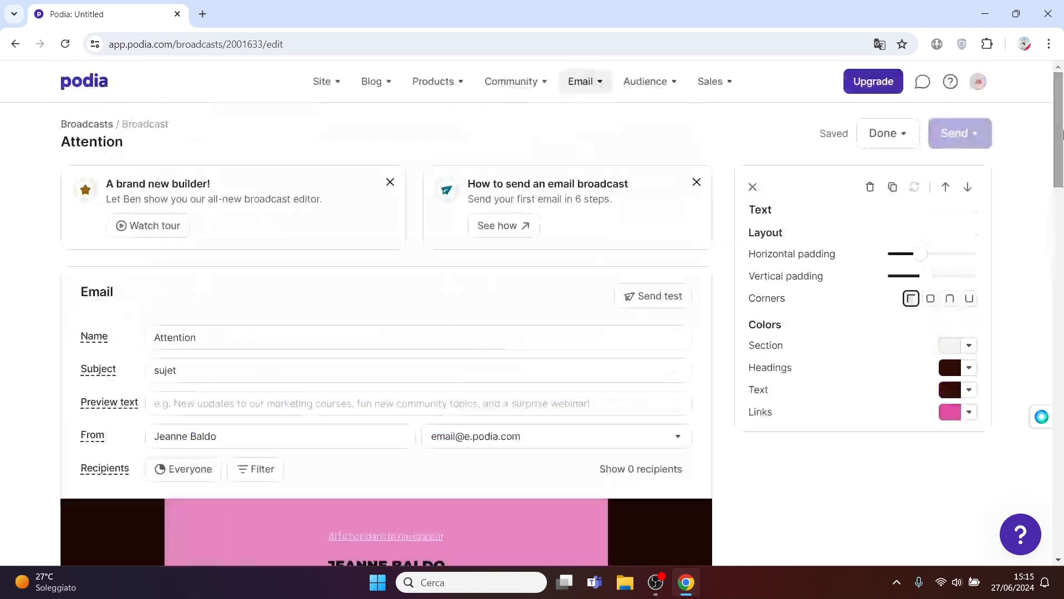
pyautogui.click(752, 187)
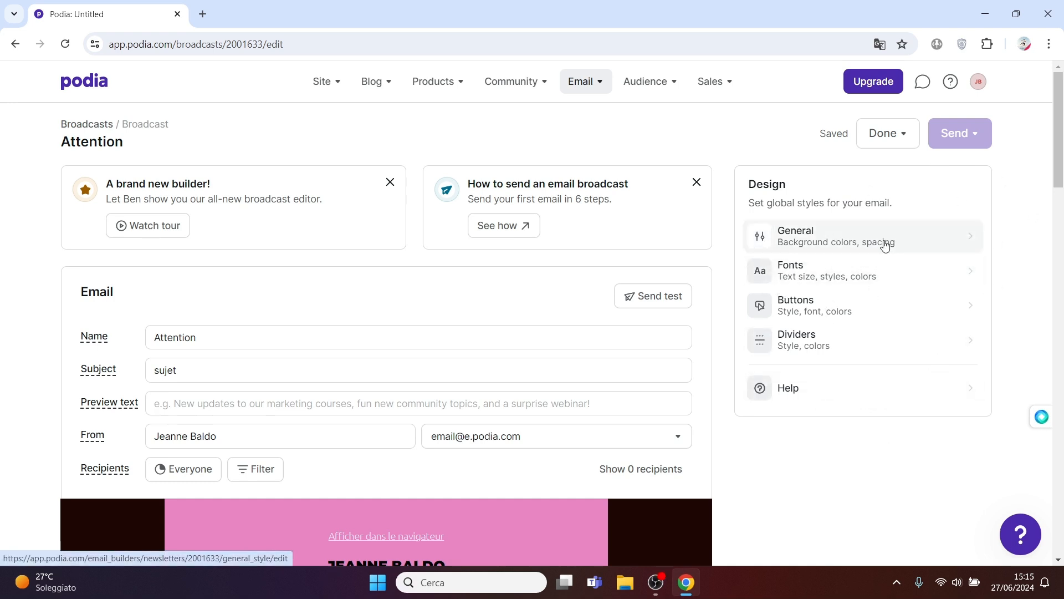
# - Check the broadcast's General and Fonts design settings, and leave the broadcast as a draft to finish later
pyautogui.click(914, 238)
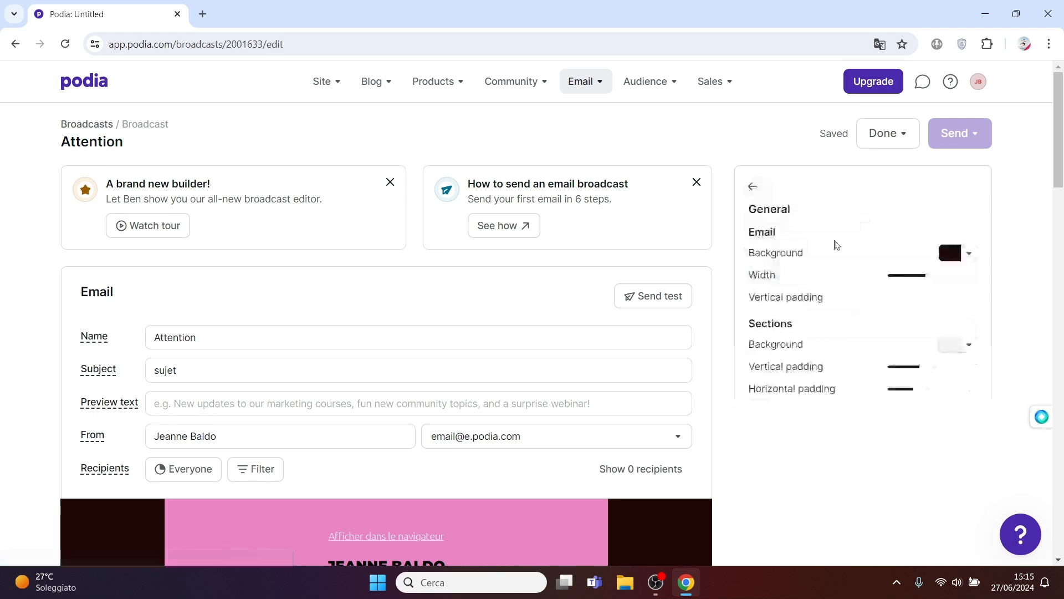
pyautogui.click(753, 186)
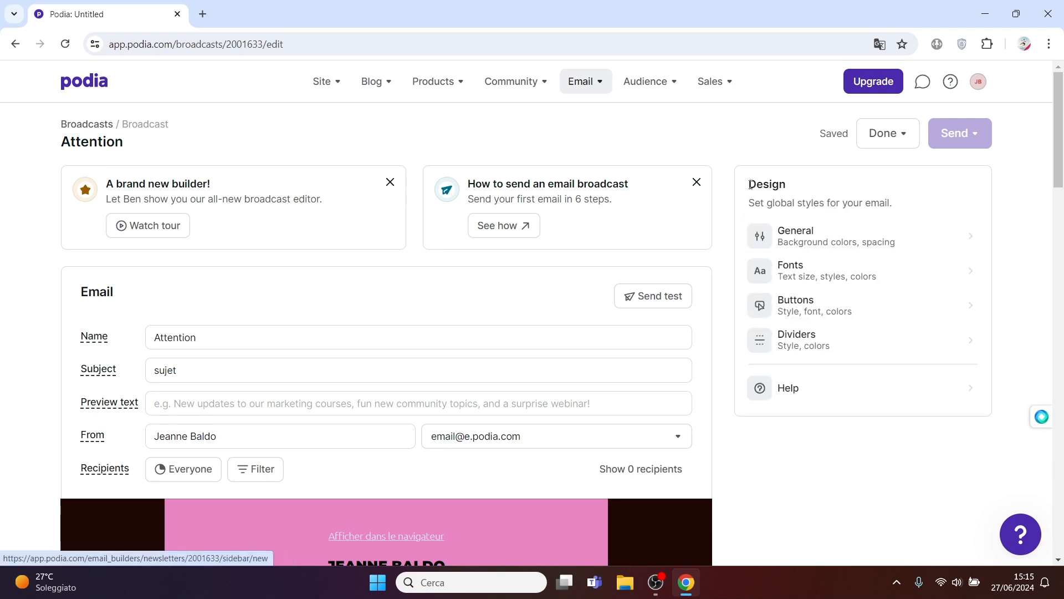
pyautogui.click(868, 273)
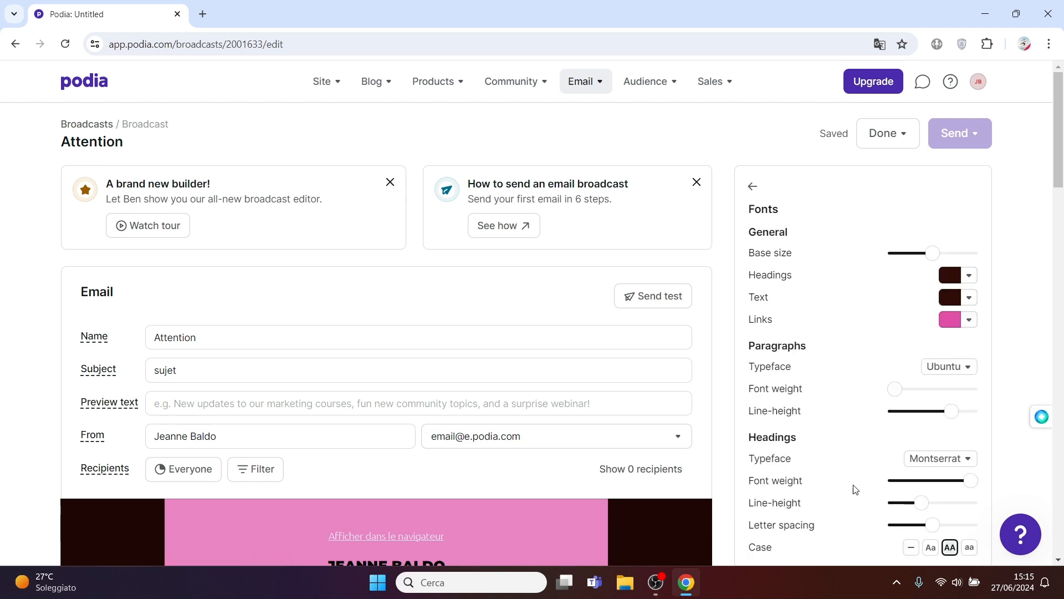
pyautogui.click(753, 187)
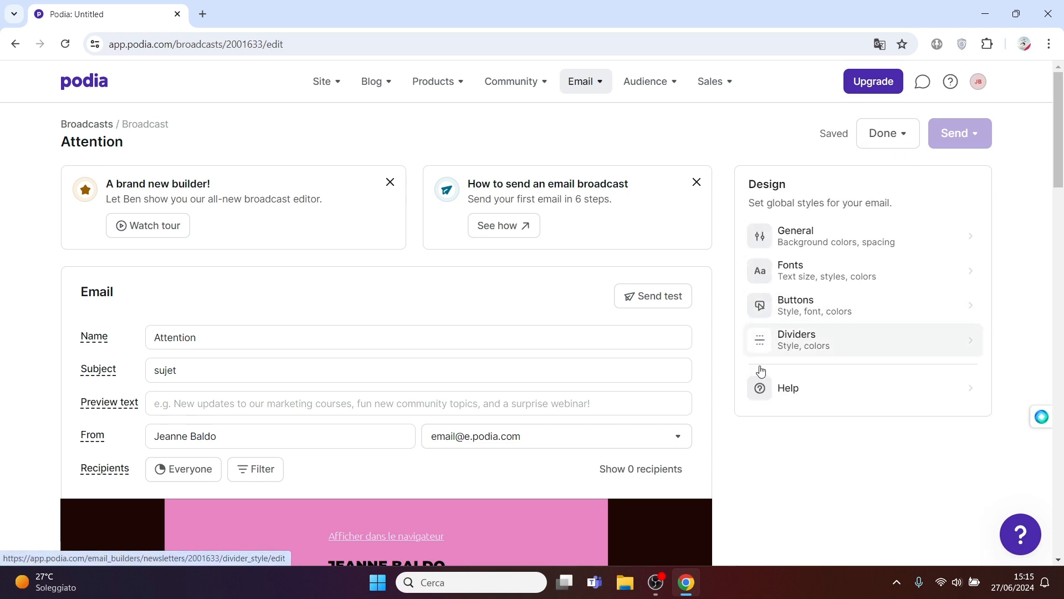
pyautogui.click(897, 135)
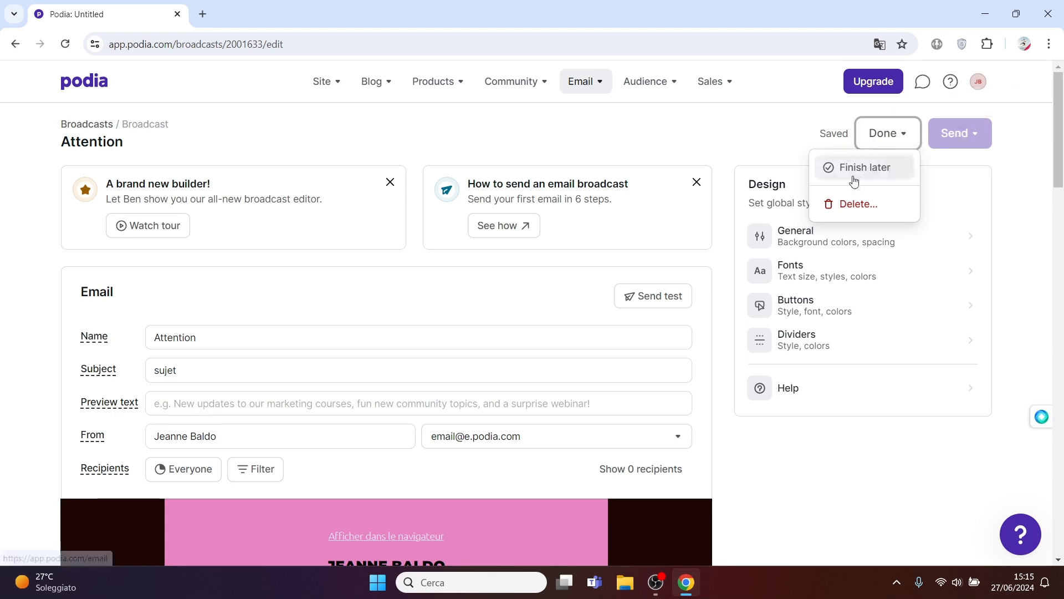
pyautogui.click(854, 179)
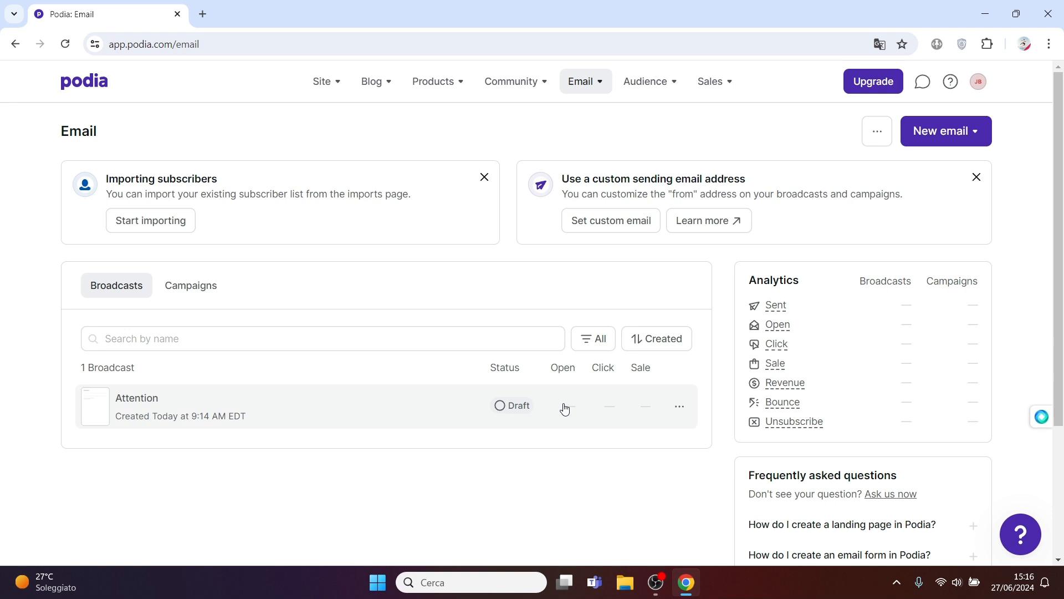
# - Create a new email campaign, review its sender, entrance and exit conditions, and leave it as a draft to finish later
pyautogui.click(204, 289)
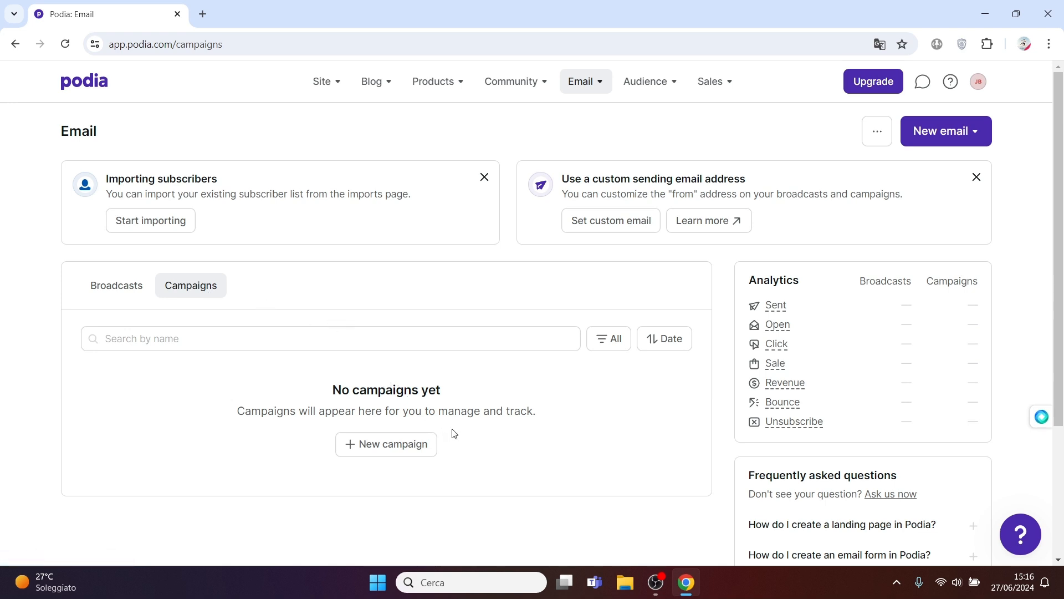
pyautogui.click(386, 449)
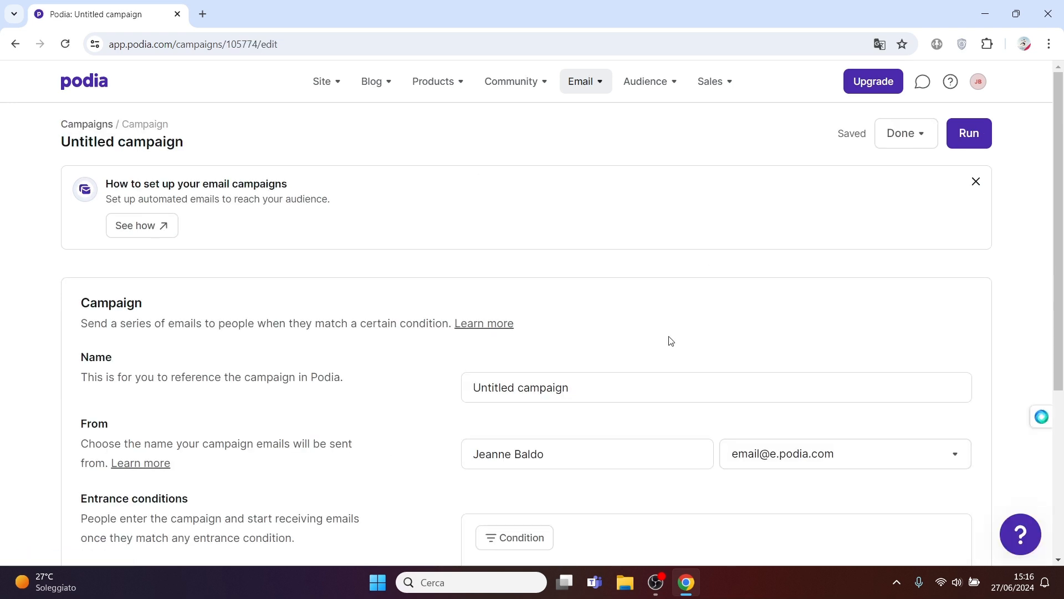
pyautogui.scroll(-4, 1063, 294)
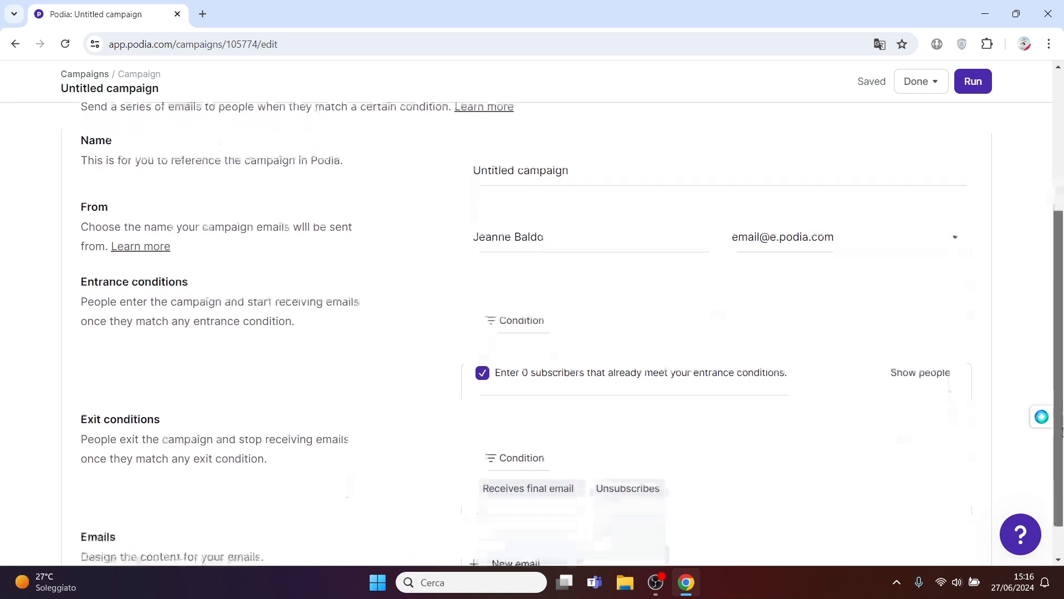
pyautogui.scroll(-1, 1062, 383)
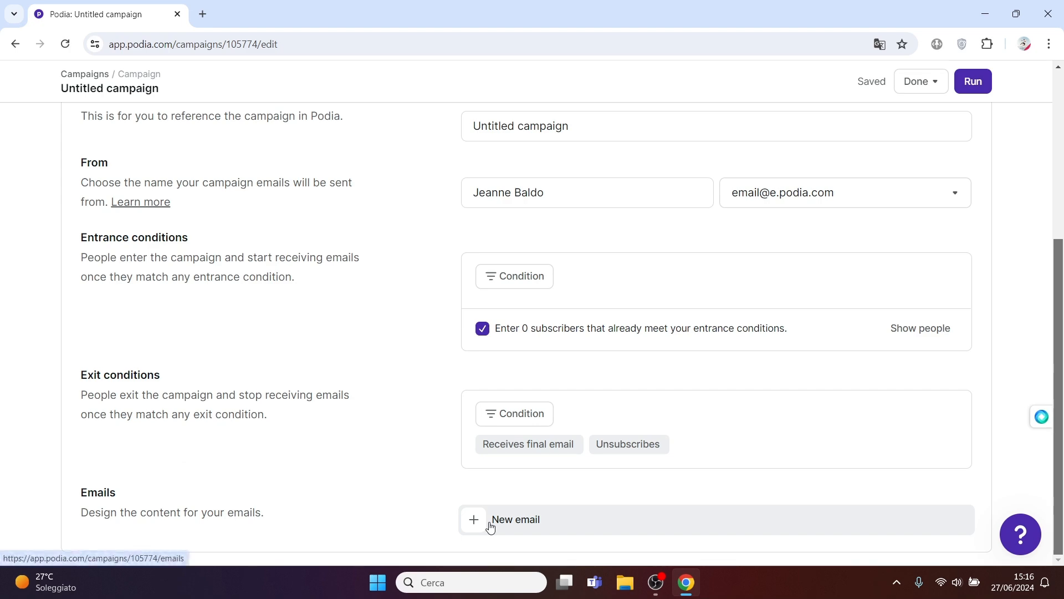
pyautogui.moveTo(1063, 288); pyautogui.dragTo(1063, 69)
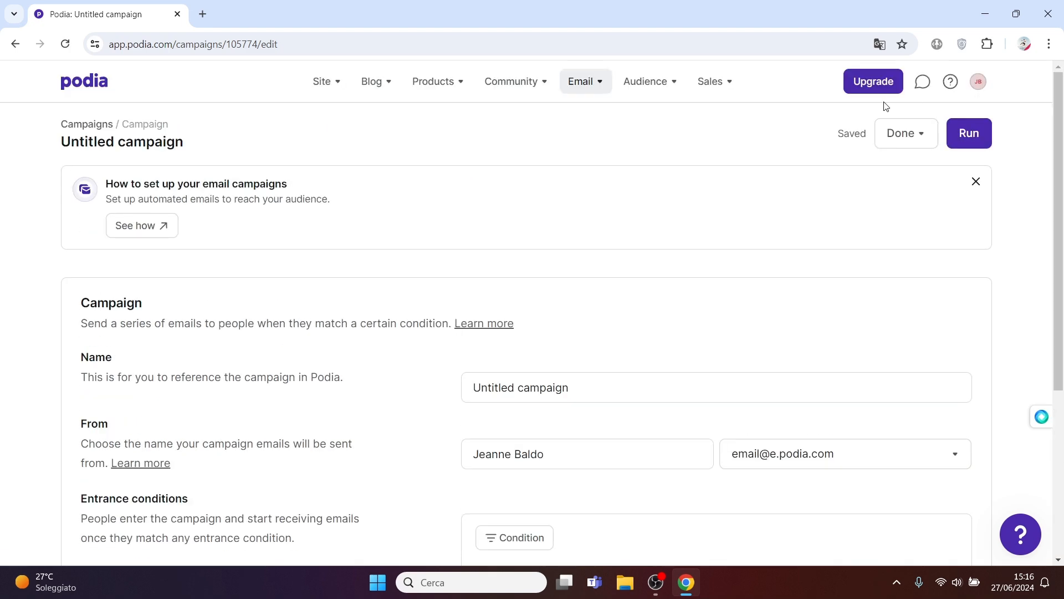
pyautogui.click(899, 133)
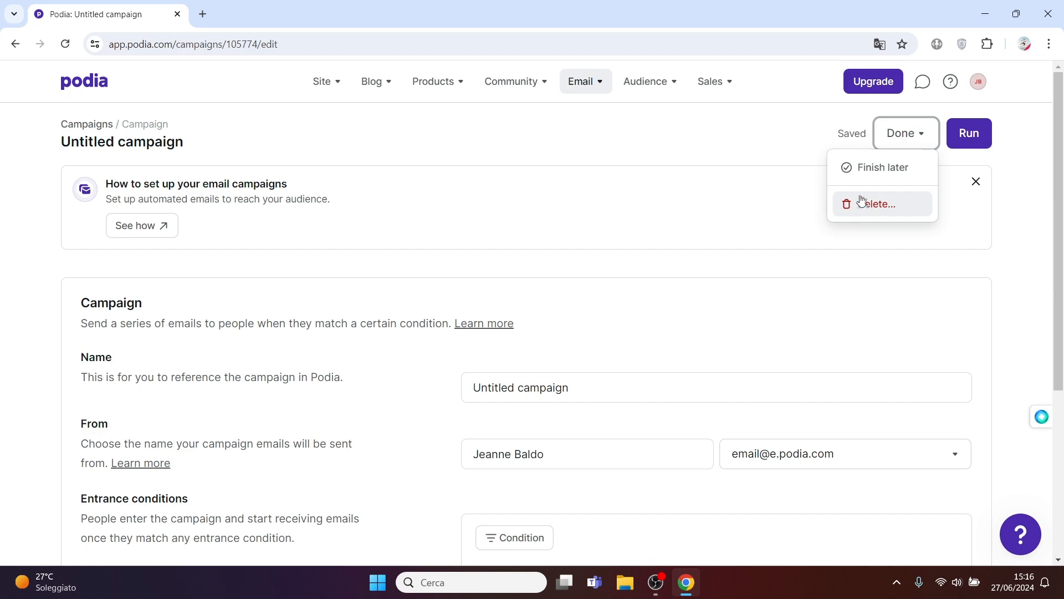
pyautogui.click(866, 178)
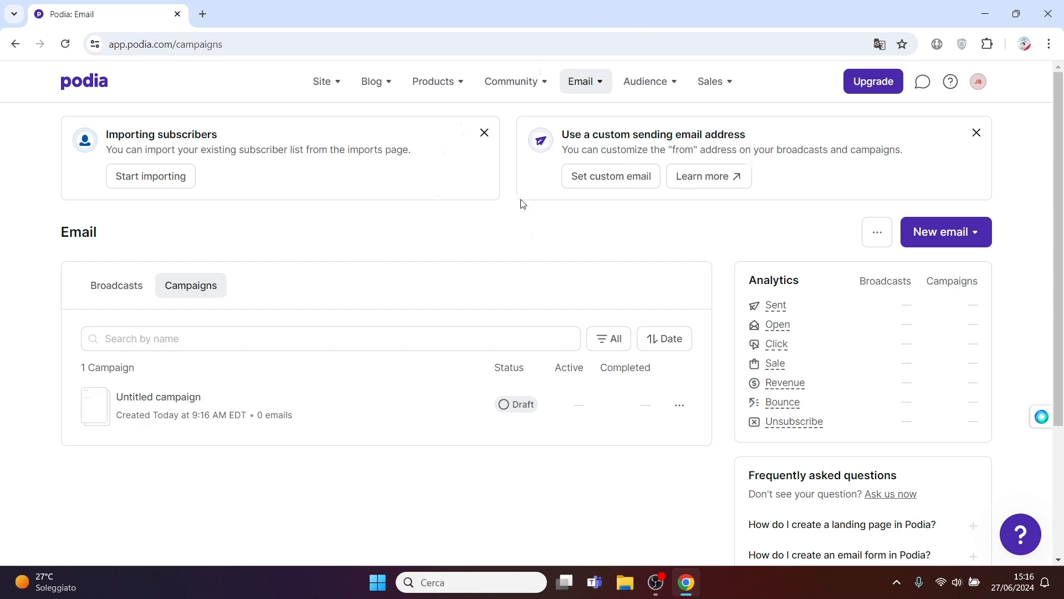
# - Look through the account's email, blog, payments and domain settings, ending on the general site settings
pyautogui.click(595, 182)
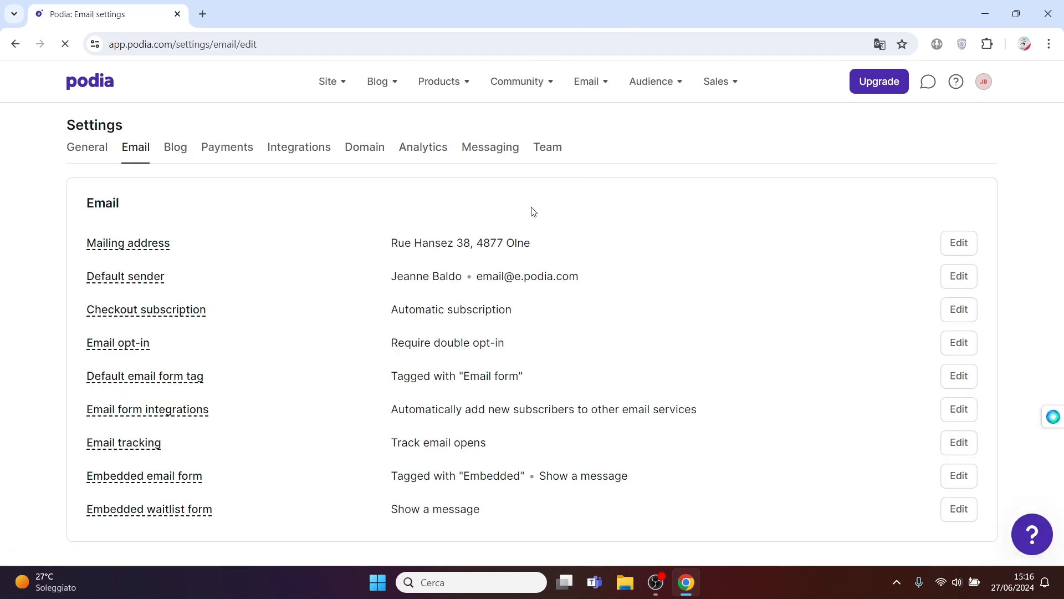
pyautogui.click(178, 150)
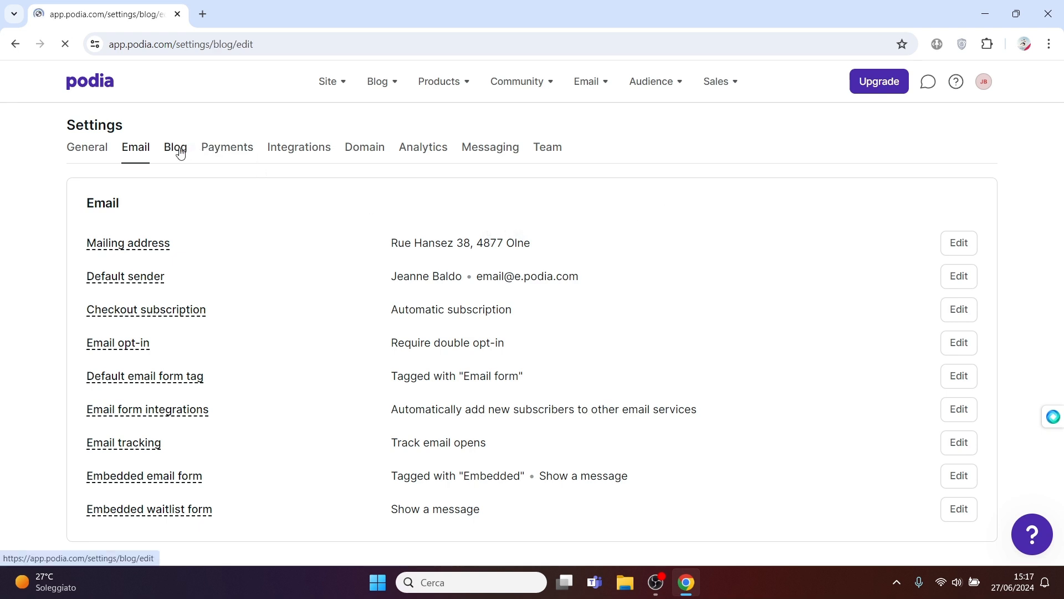
pyautogui.click(227, 151)
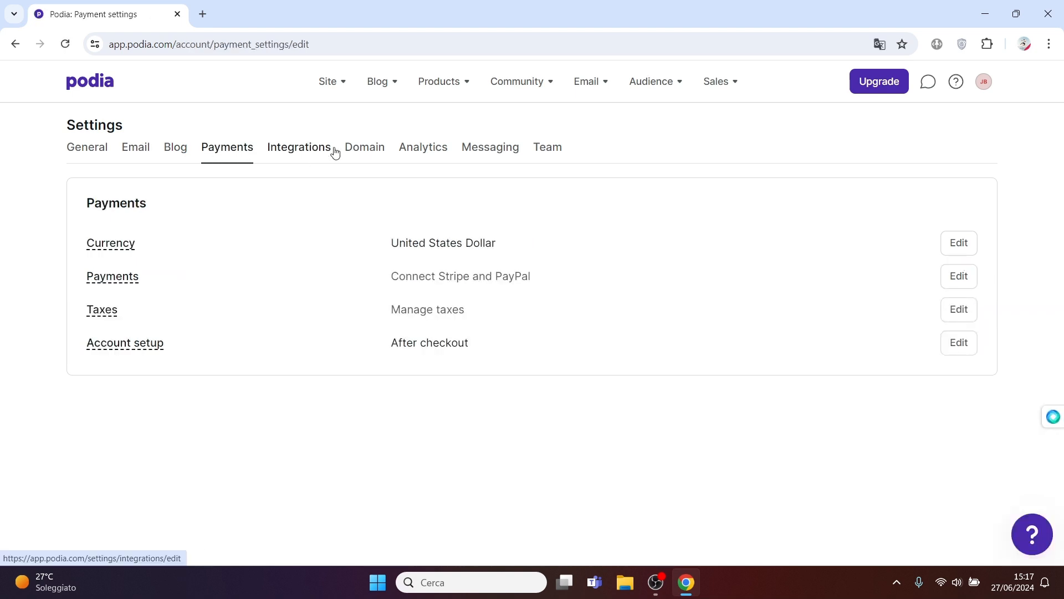
pyautogui.click(367, 148)
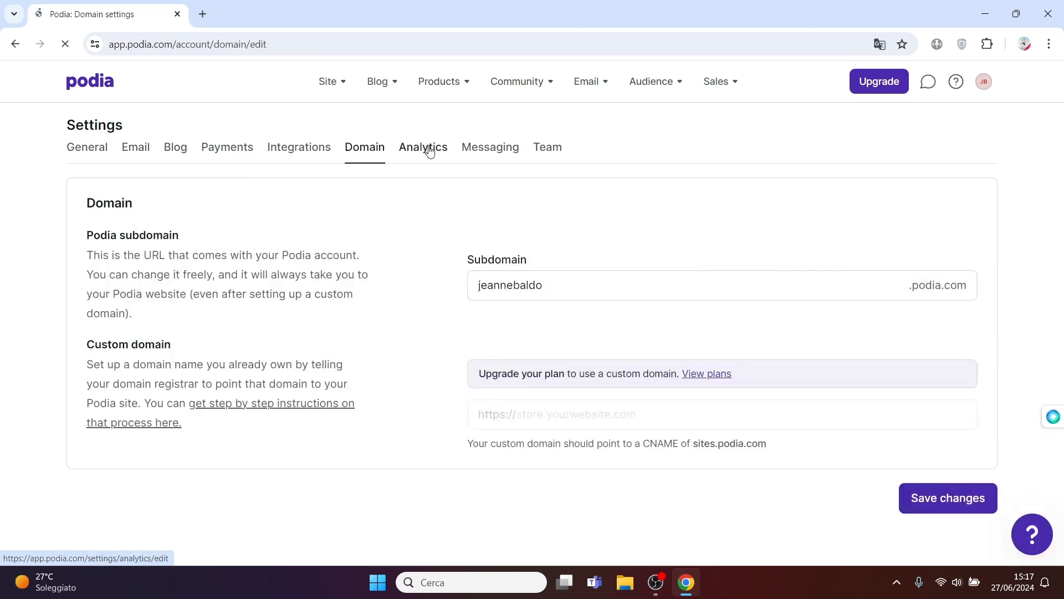
pyautogui.click(984, 82)
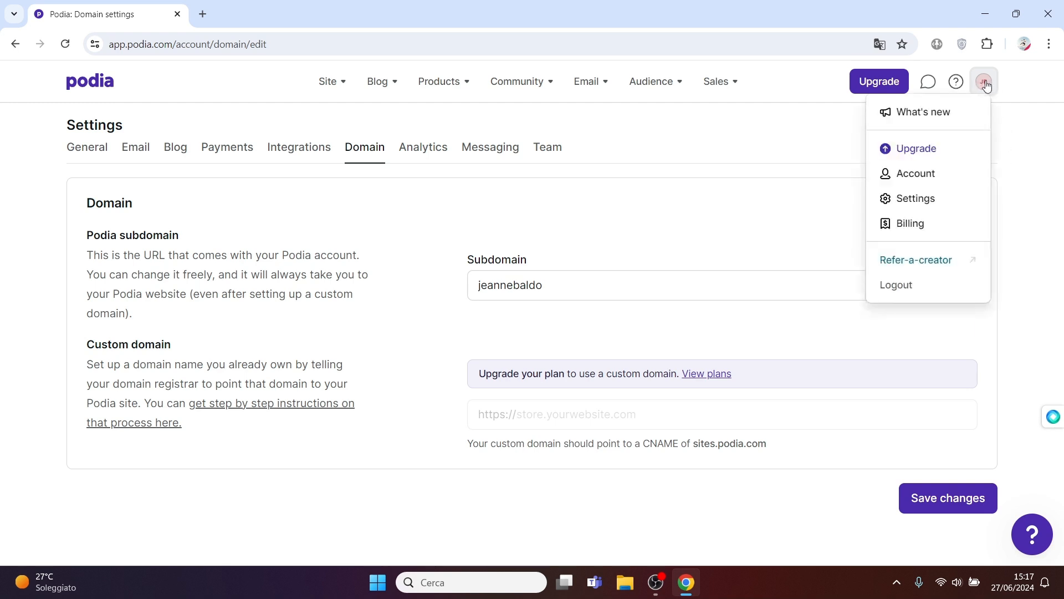
pyautogui.click(923, 199)
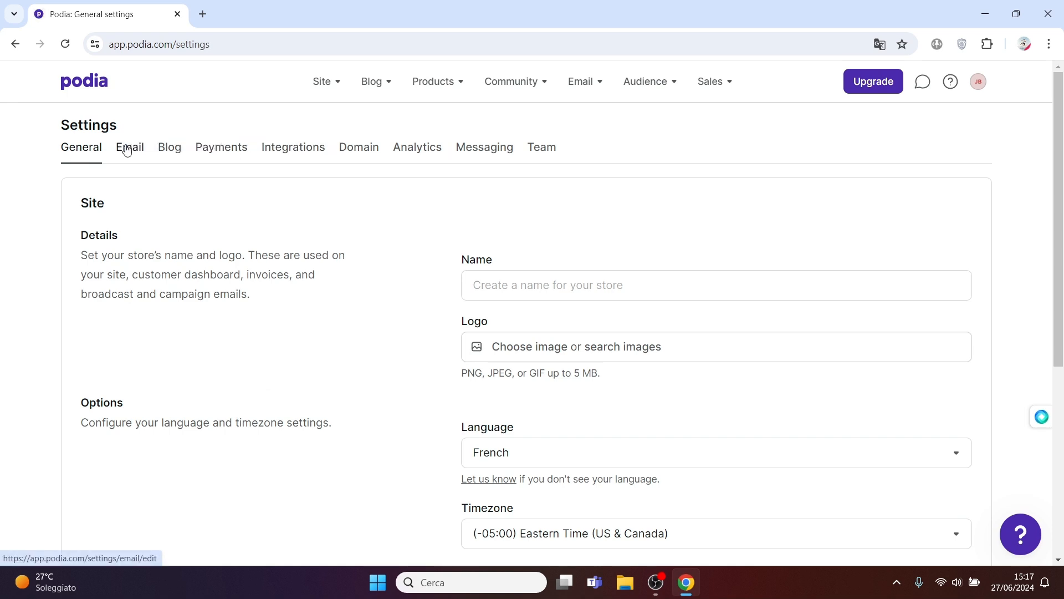
# - Check the available email and audience options, and open the sales overview
pyautogui.click(600, 87)
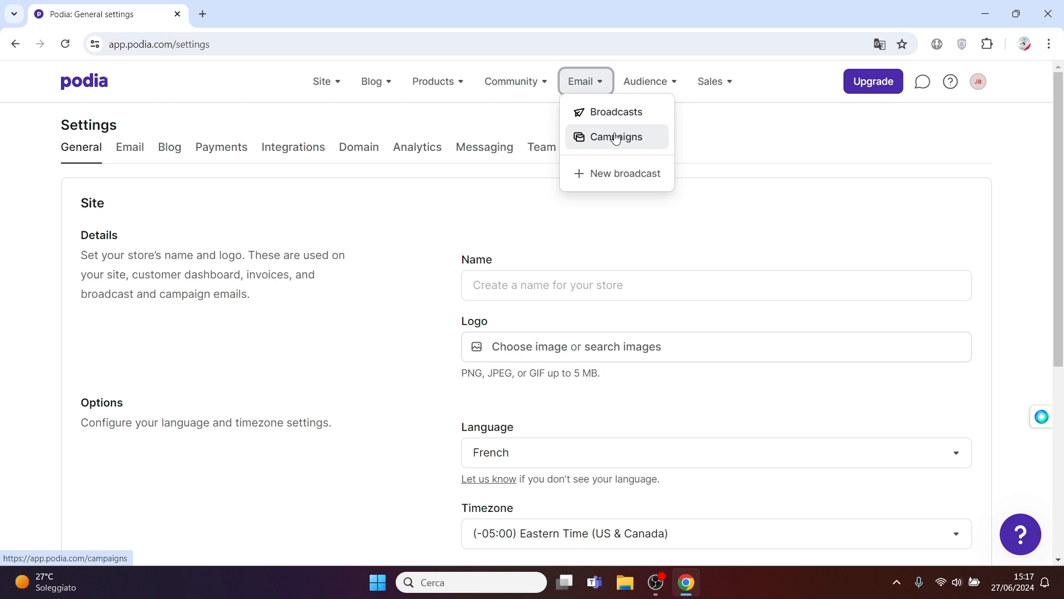
pyautogui.click(669, 89)
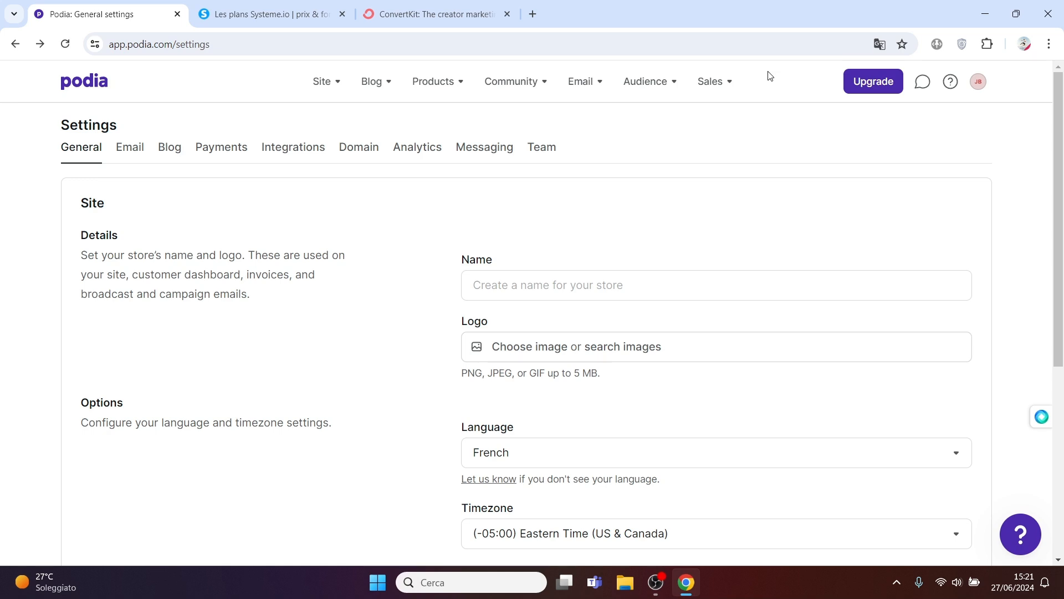
pyautogui.click(720, 83)
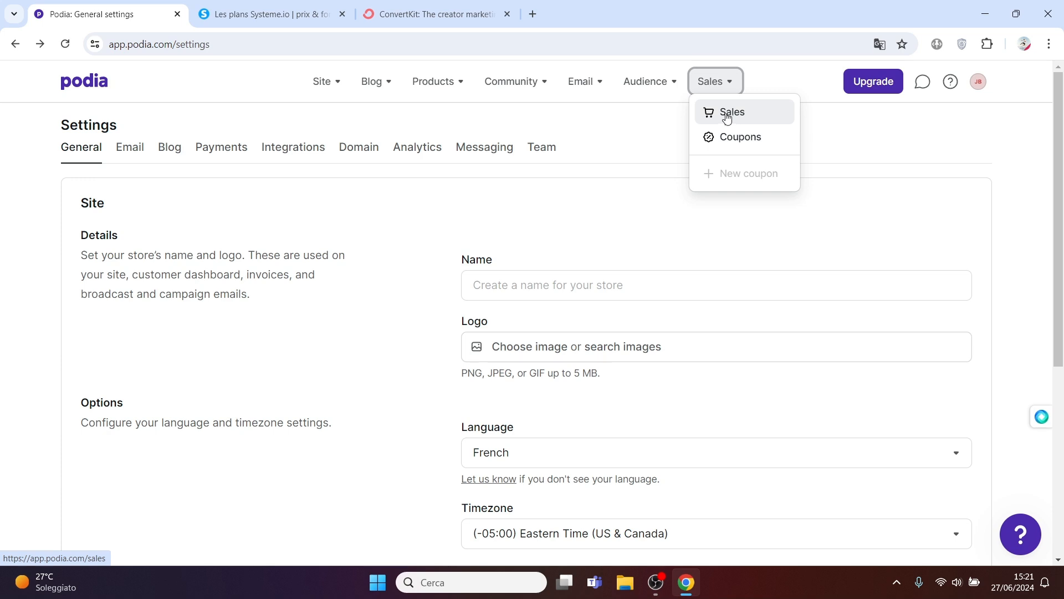
pyautogui.click(727, 118)
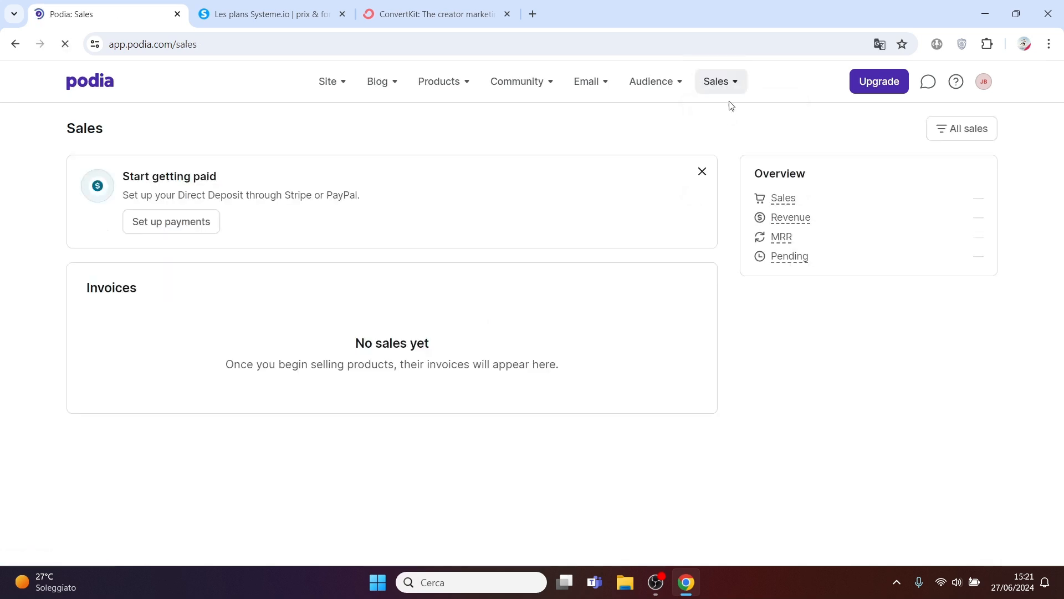
# - View the coupons page of the sales area, and return to the Podia dashboard
pyautogui.click(731, 82)
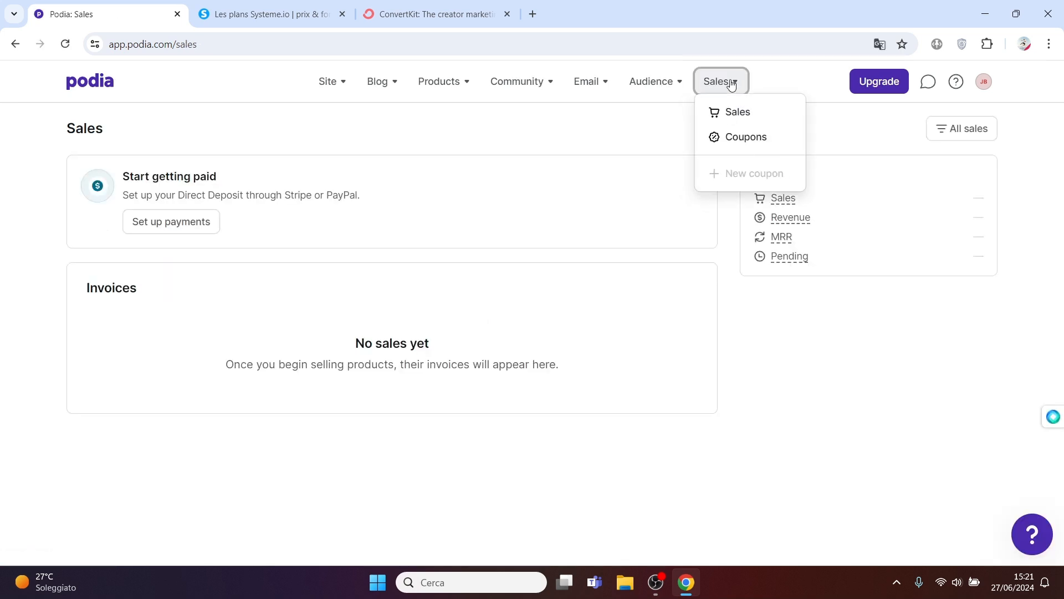
pyautogui.click(734, 137)
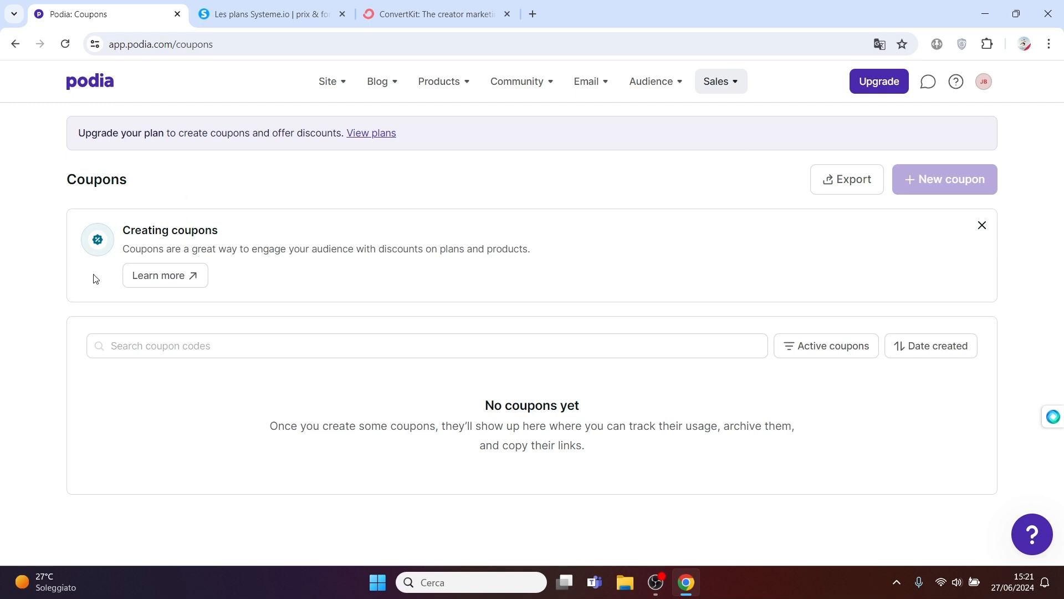
pyautogui.click(101, 84)
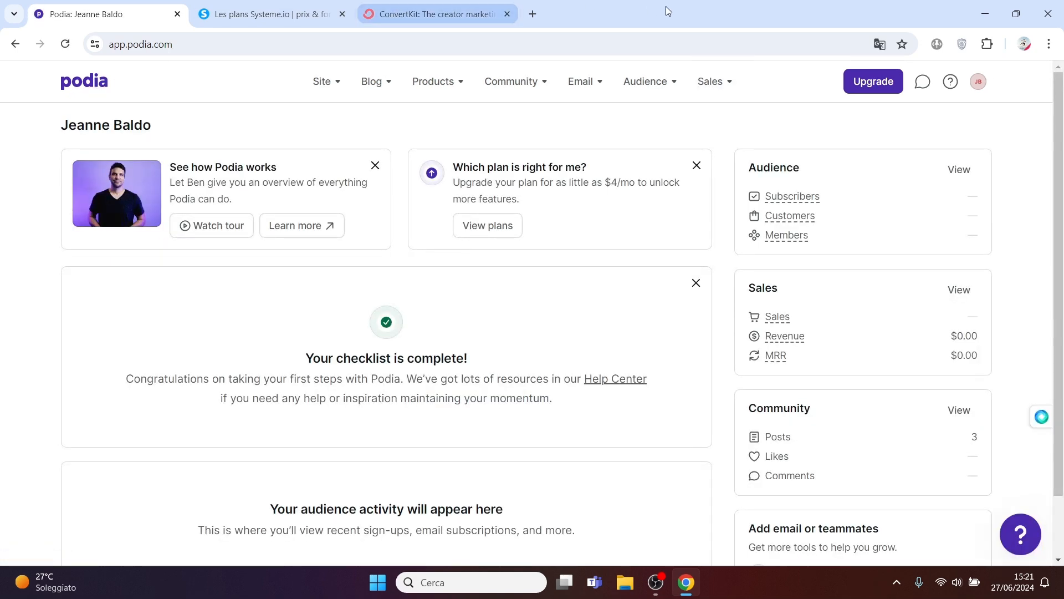
# - Open the plan upgrade page and examine the Free plan's website and blog features alongside the paid plans
pyautogui.click(871, 92)
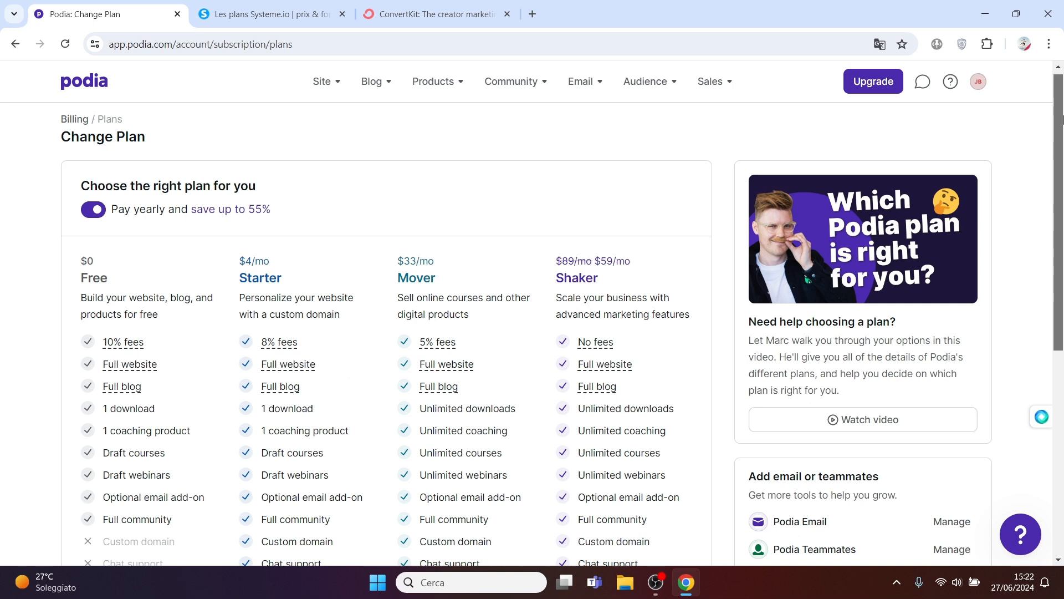
pyautogui.moveTo(143, 366)
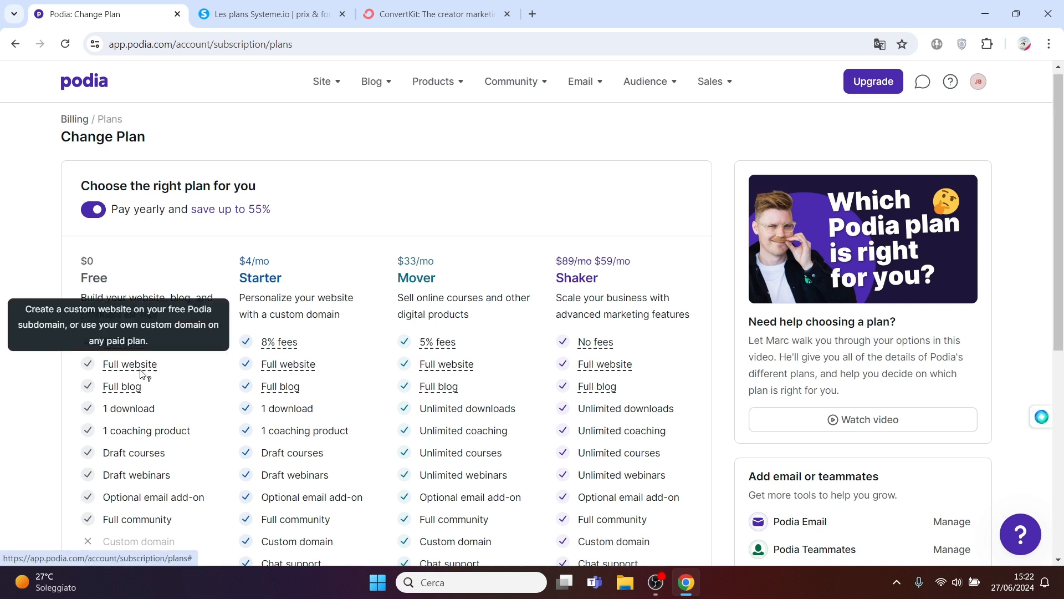
pyautogui.moveTo(136, 391)
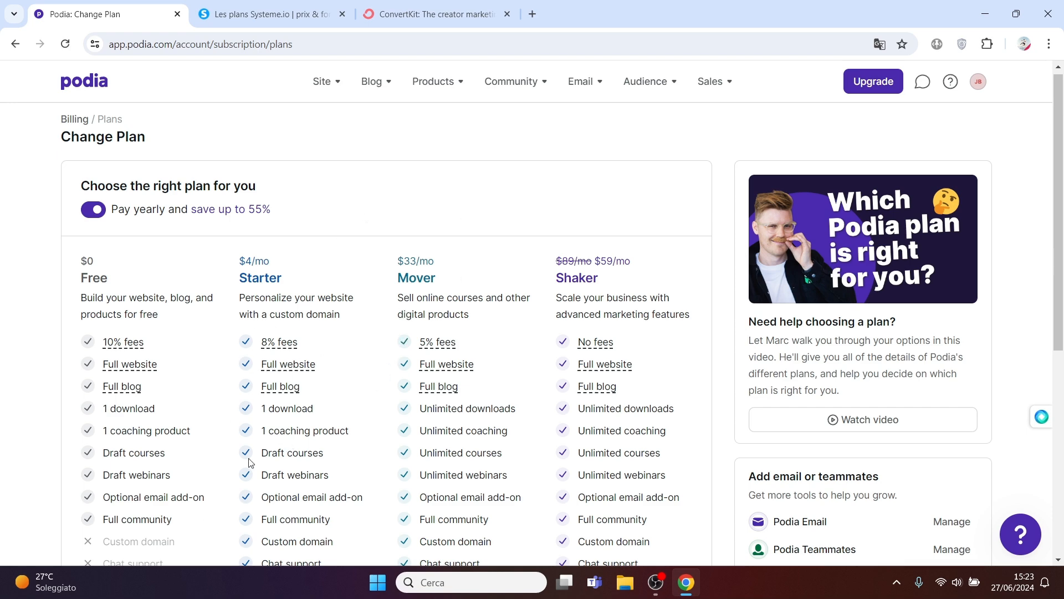
# - Switch to the Systeme.io pricing page and review its plan prices and feature limits
pyautogui.click(276, 16)
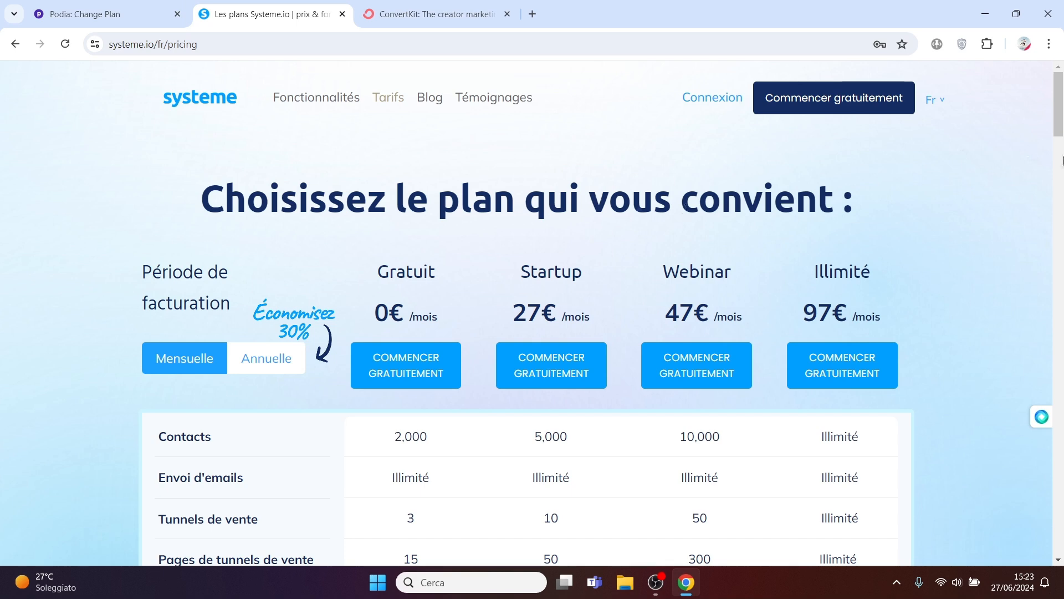
pyautogui.moveTo(1060, 126); pyautogui.dragTo(1060, 156)
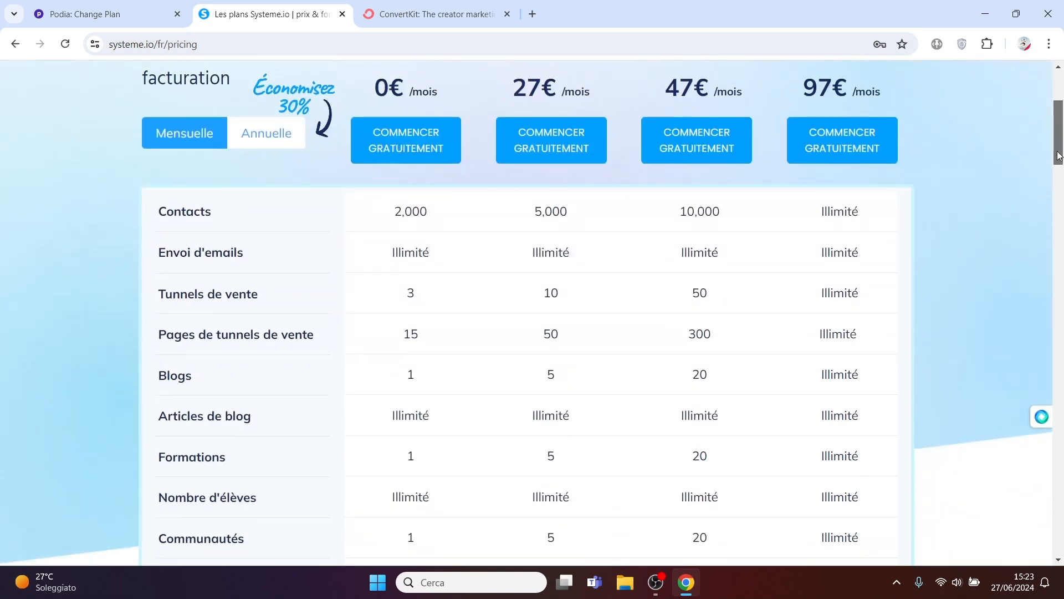
pyautogui.moveTo(1058, 152); pyautogui.dragTo(1057, 122)
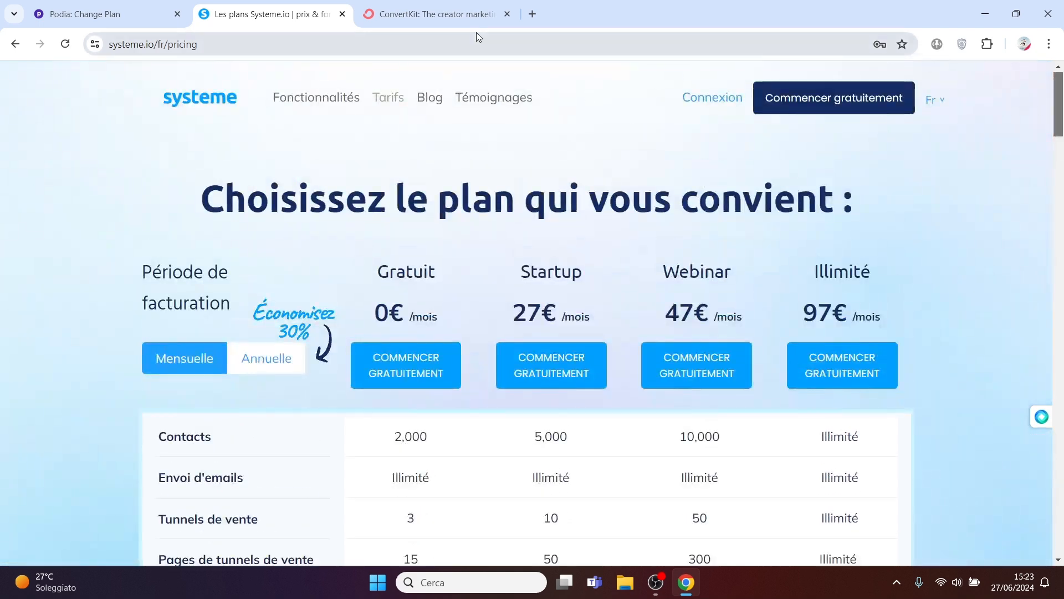
# - Switch to the ConvertKit site, review the prices and features of its plans, and return to Podia's plan comparison
pyautogui.click(465, 16)
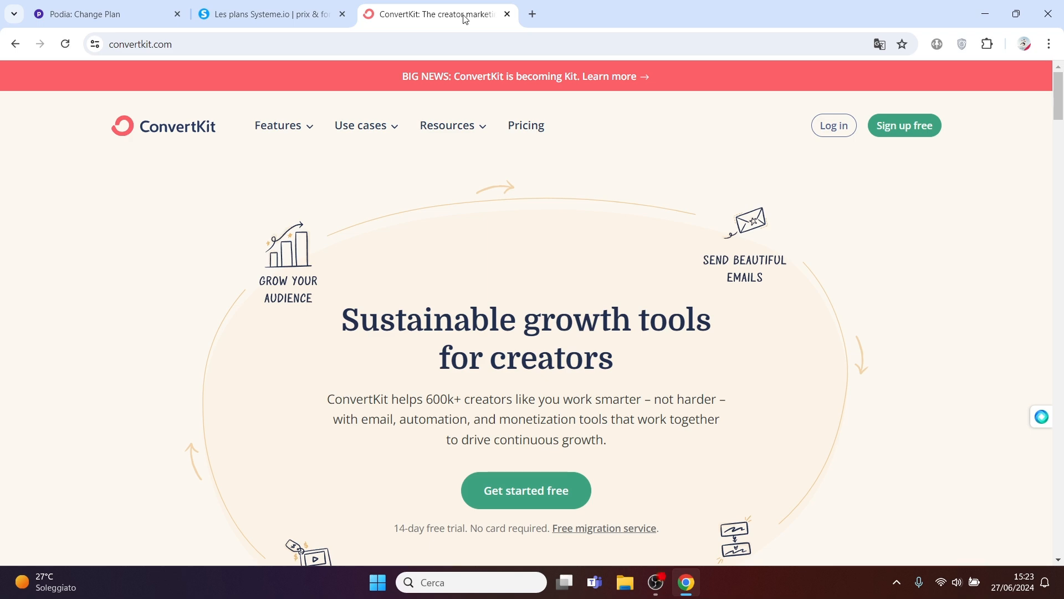
pyautogui.click(526, 133)
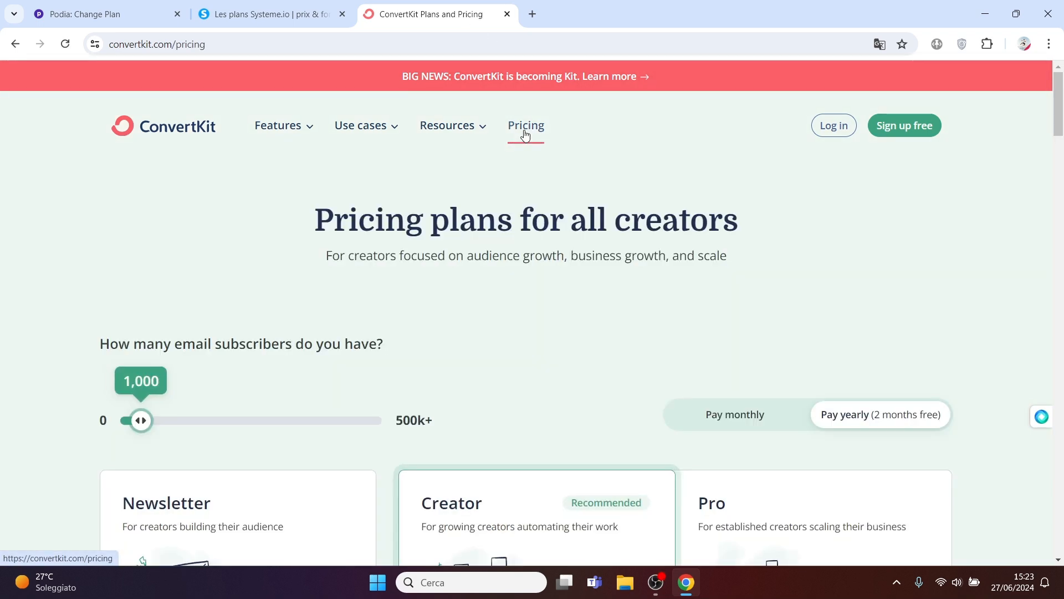
pyautogui.moveTo(1057, 115); pyautogui.dragTo(1057, 167)
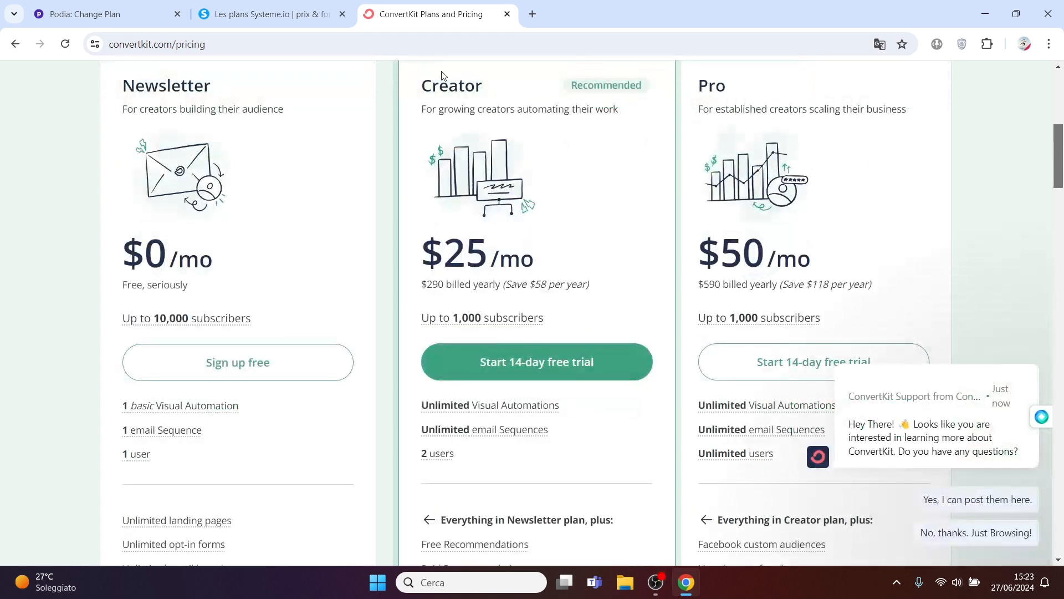
pyautogui.click(124, 18)
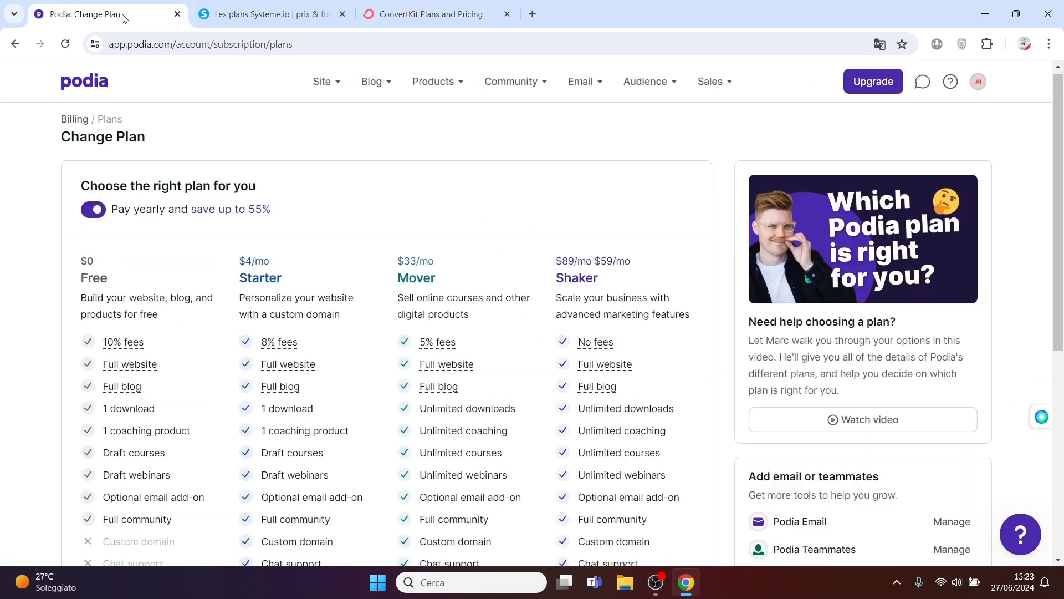